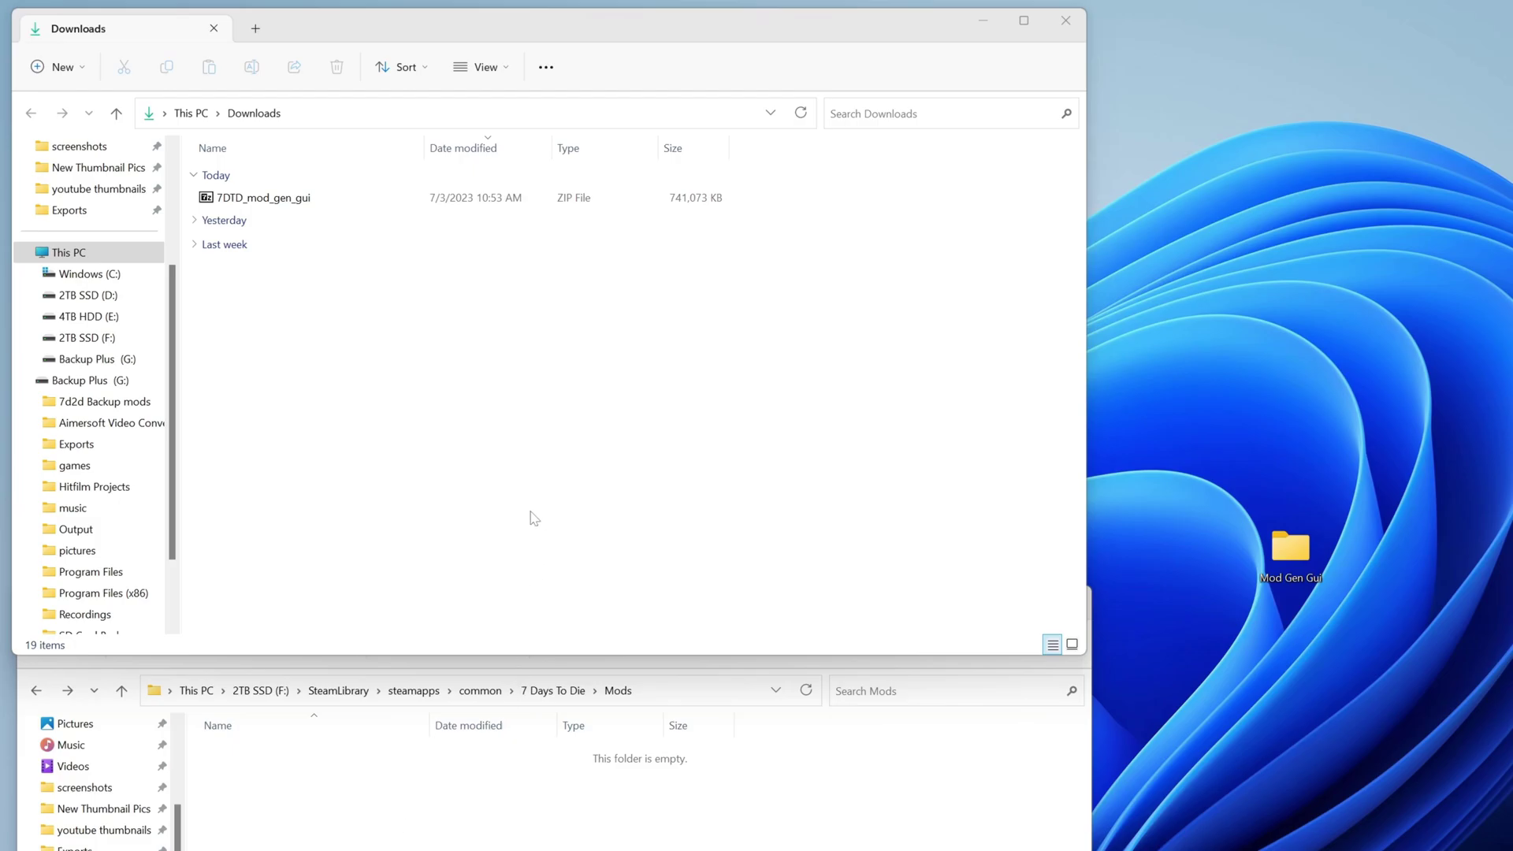
# - Move the 7DTD_mod_gen_gui ZIP from Downloads into the desktop Mod Gen Gui folder and open it
pyautogui.click(513, 742)
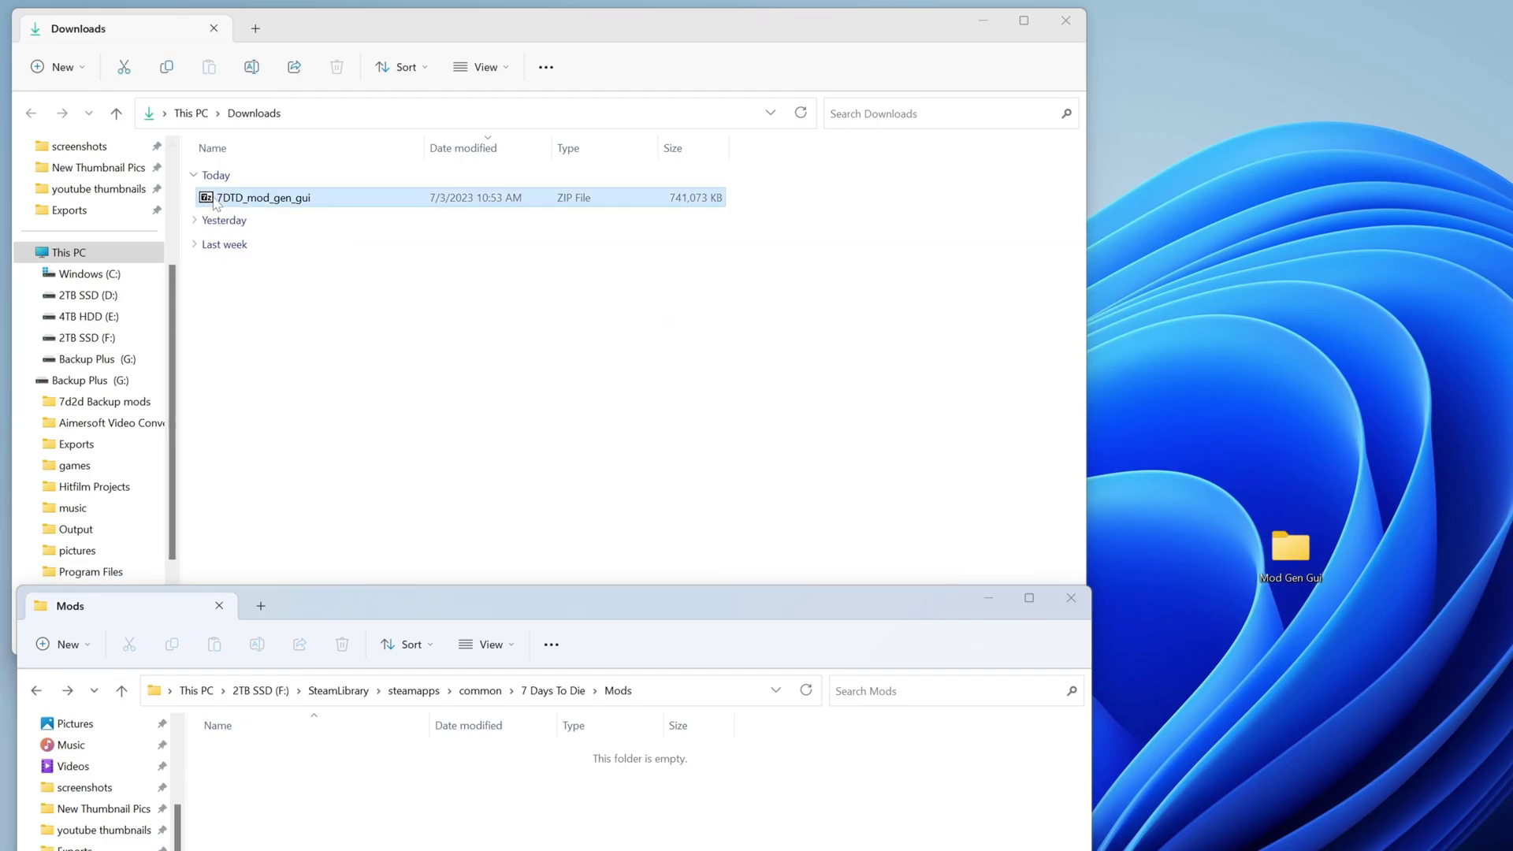
pyautogui.moveTo(473, 197); pyautogui.dragTo(1284, 551)
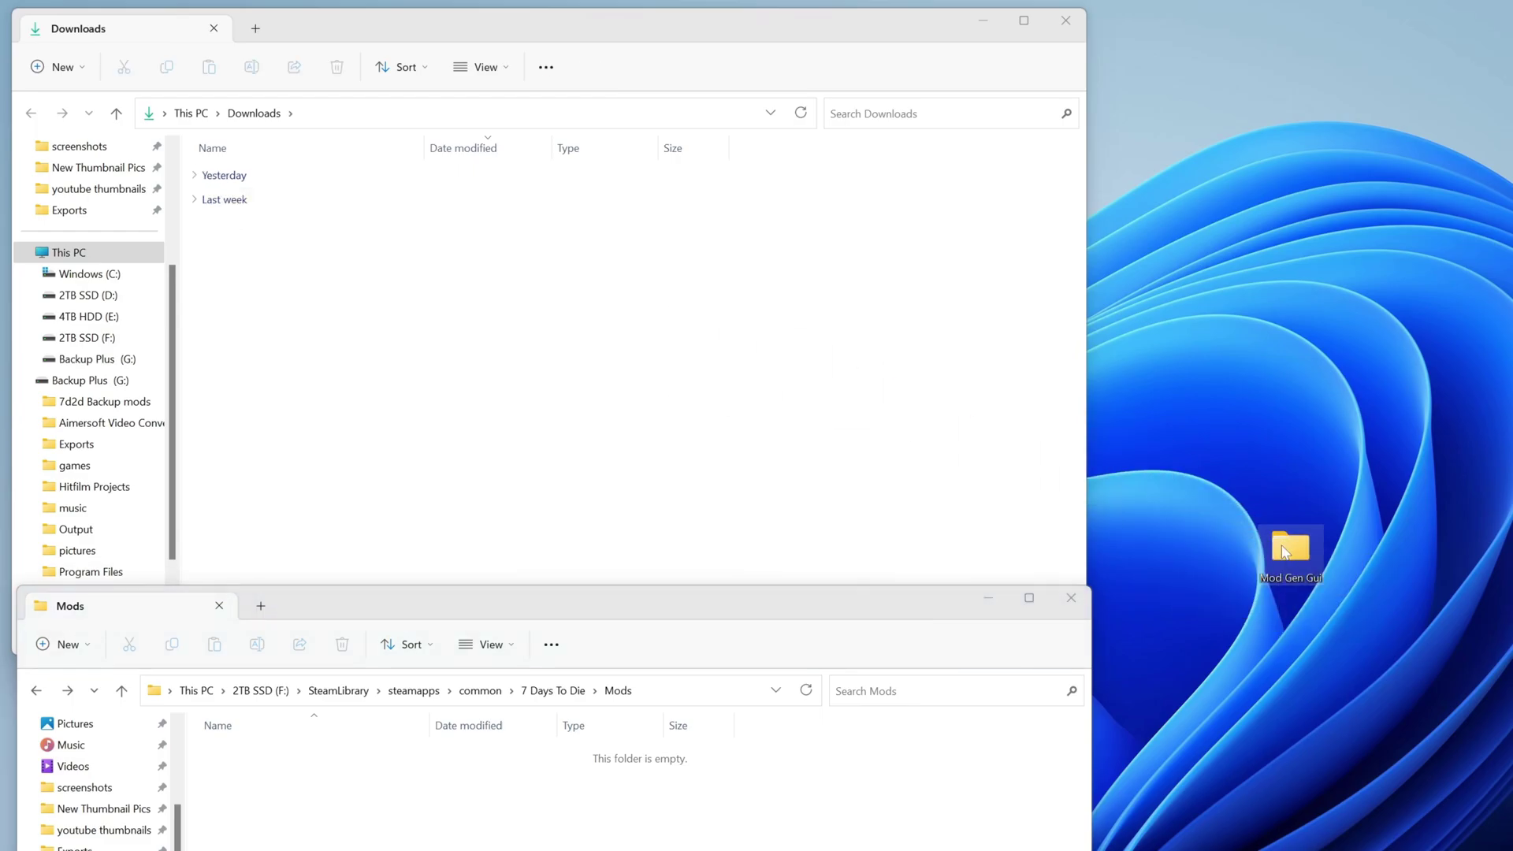
pyautogui.doubleClick(1289, 549)
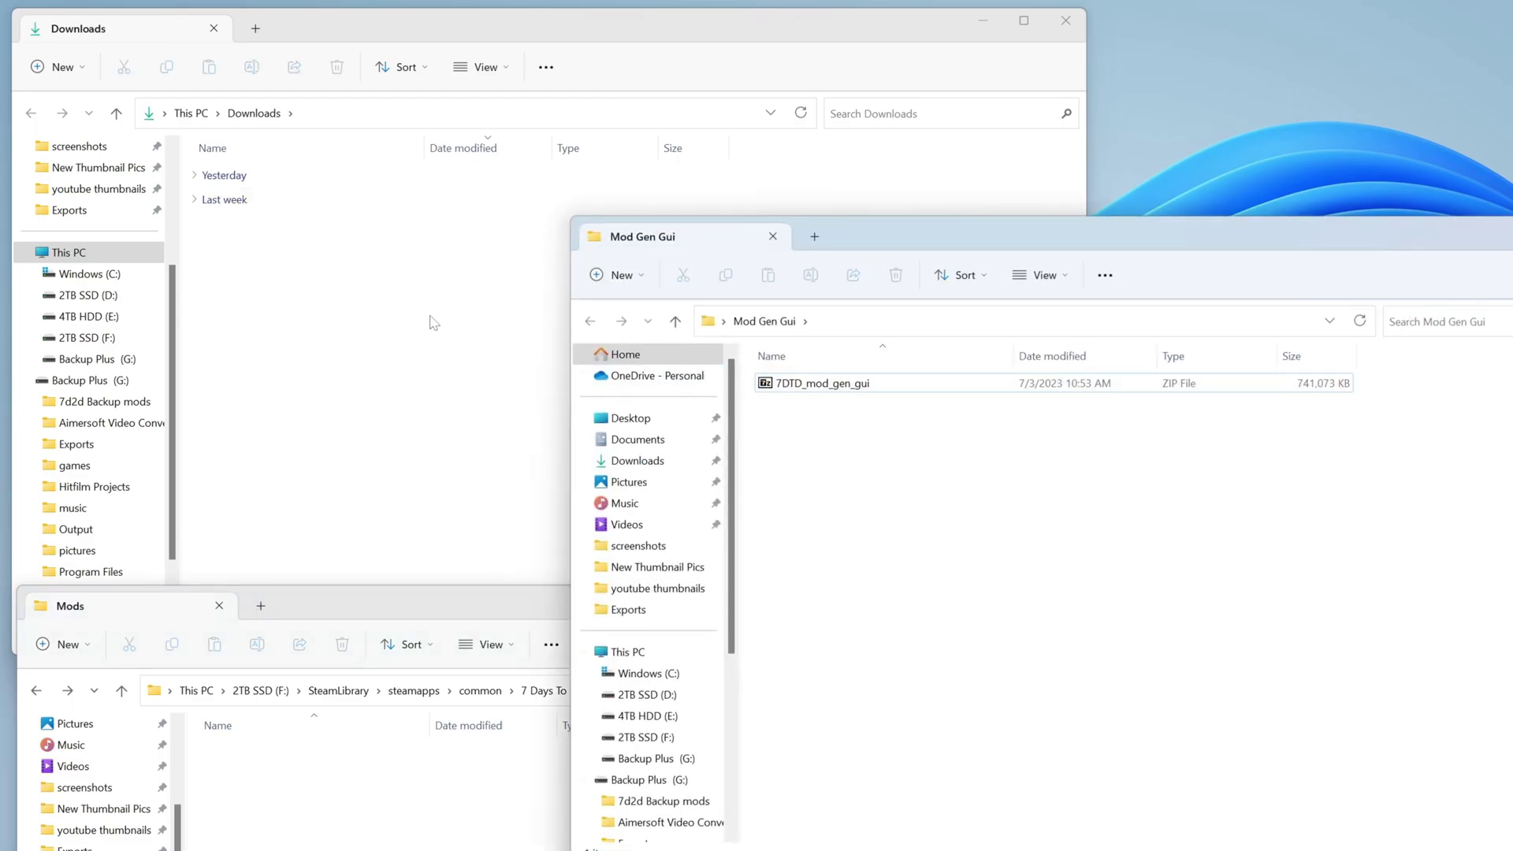
# - Extract the ZIP in place with WinRAR's Extract Here
pyautogui.rightClick(812, 394)
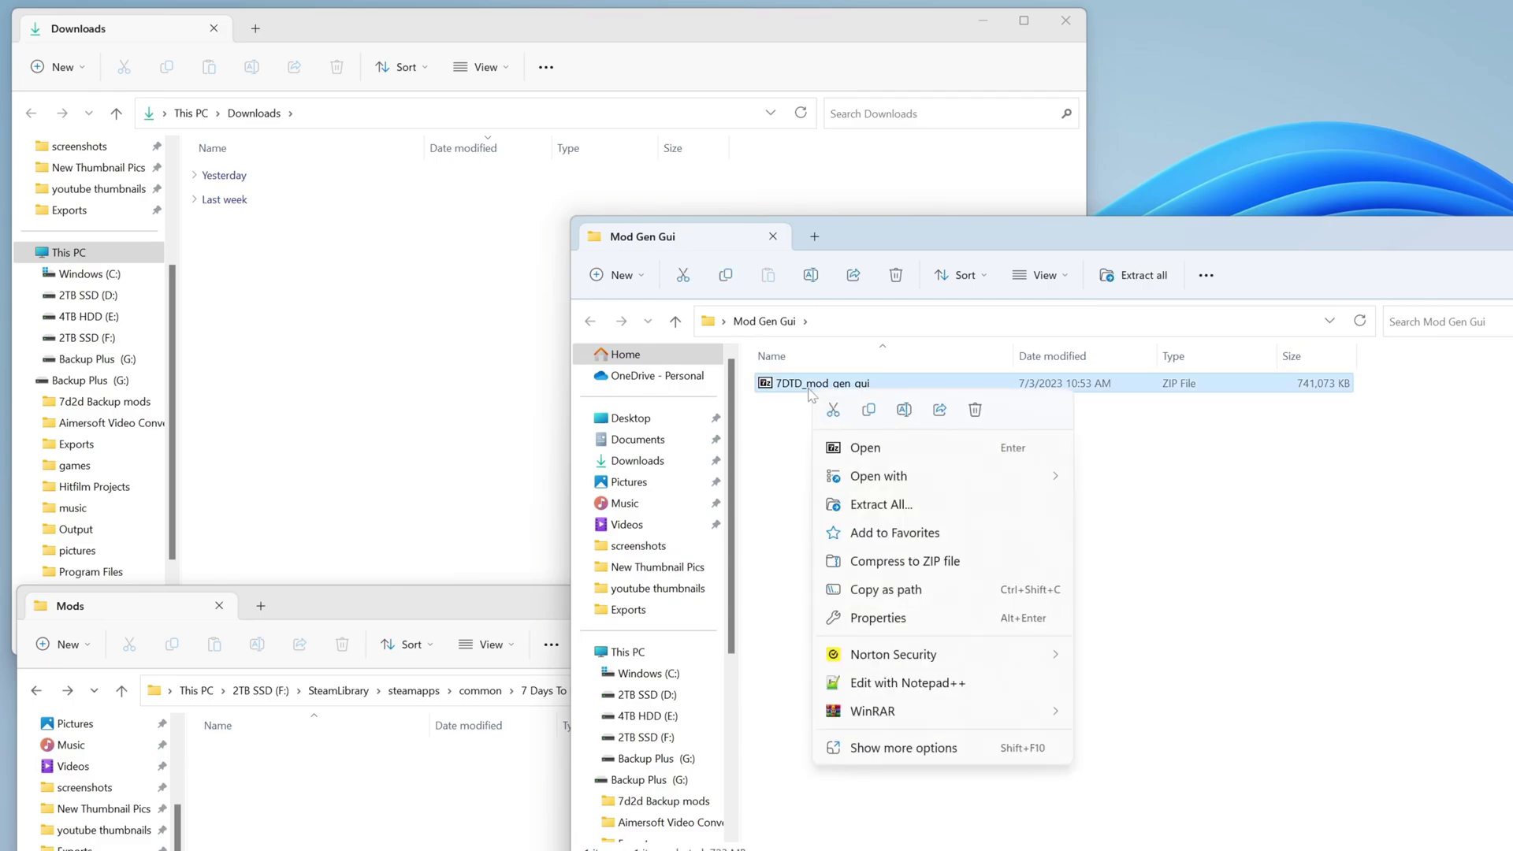
pyautogui.moveTo(893, 713)
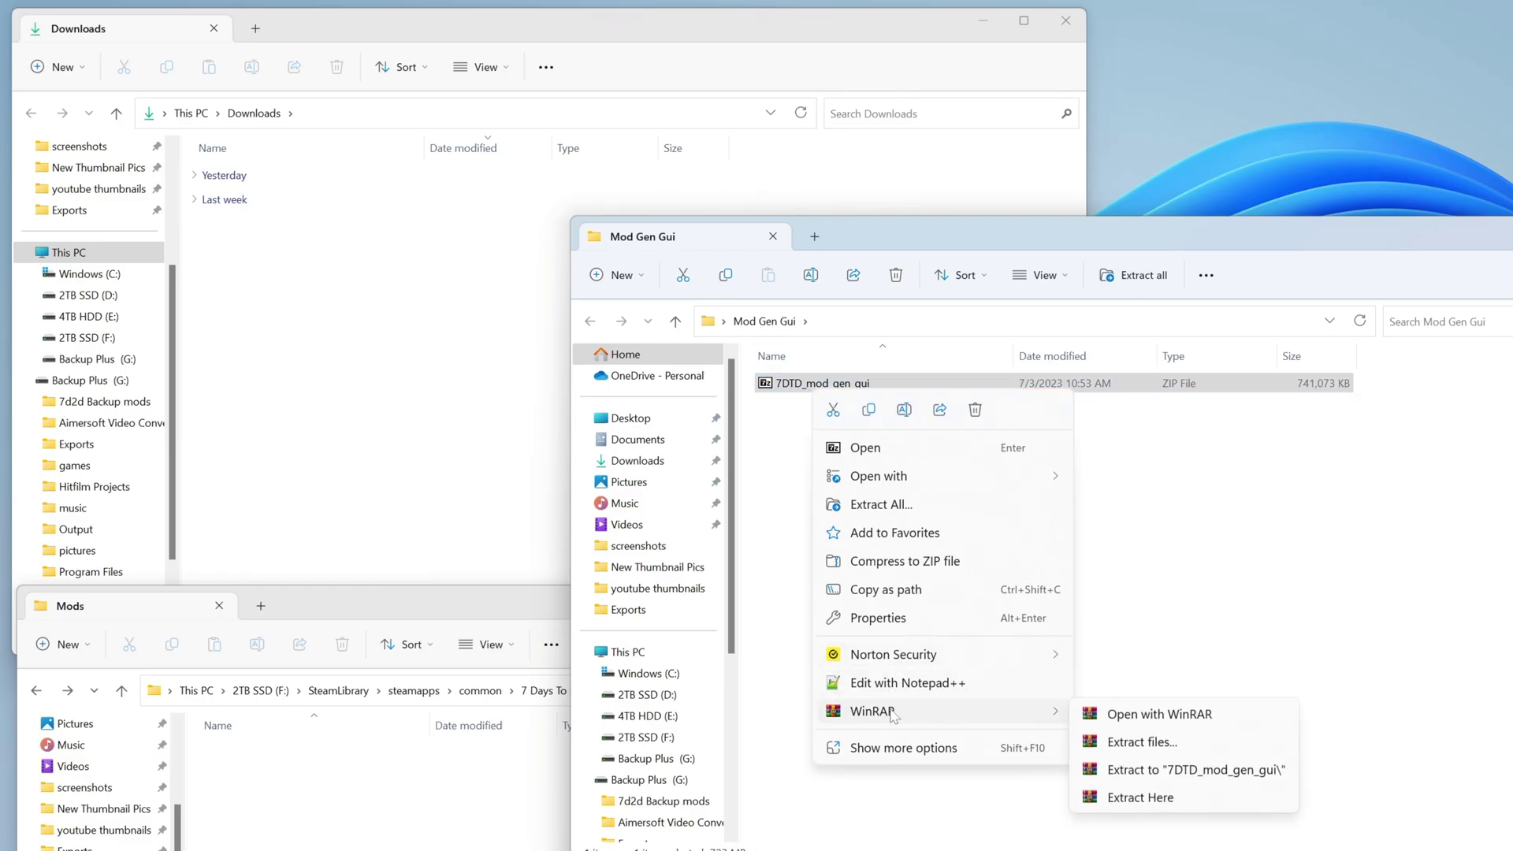
pyautogui.click(1149, 805)
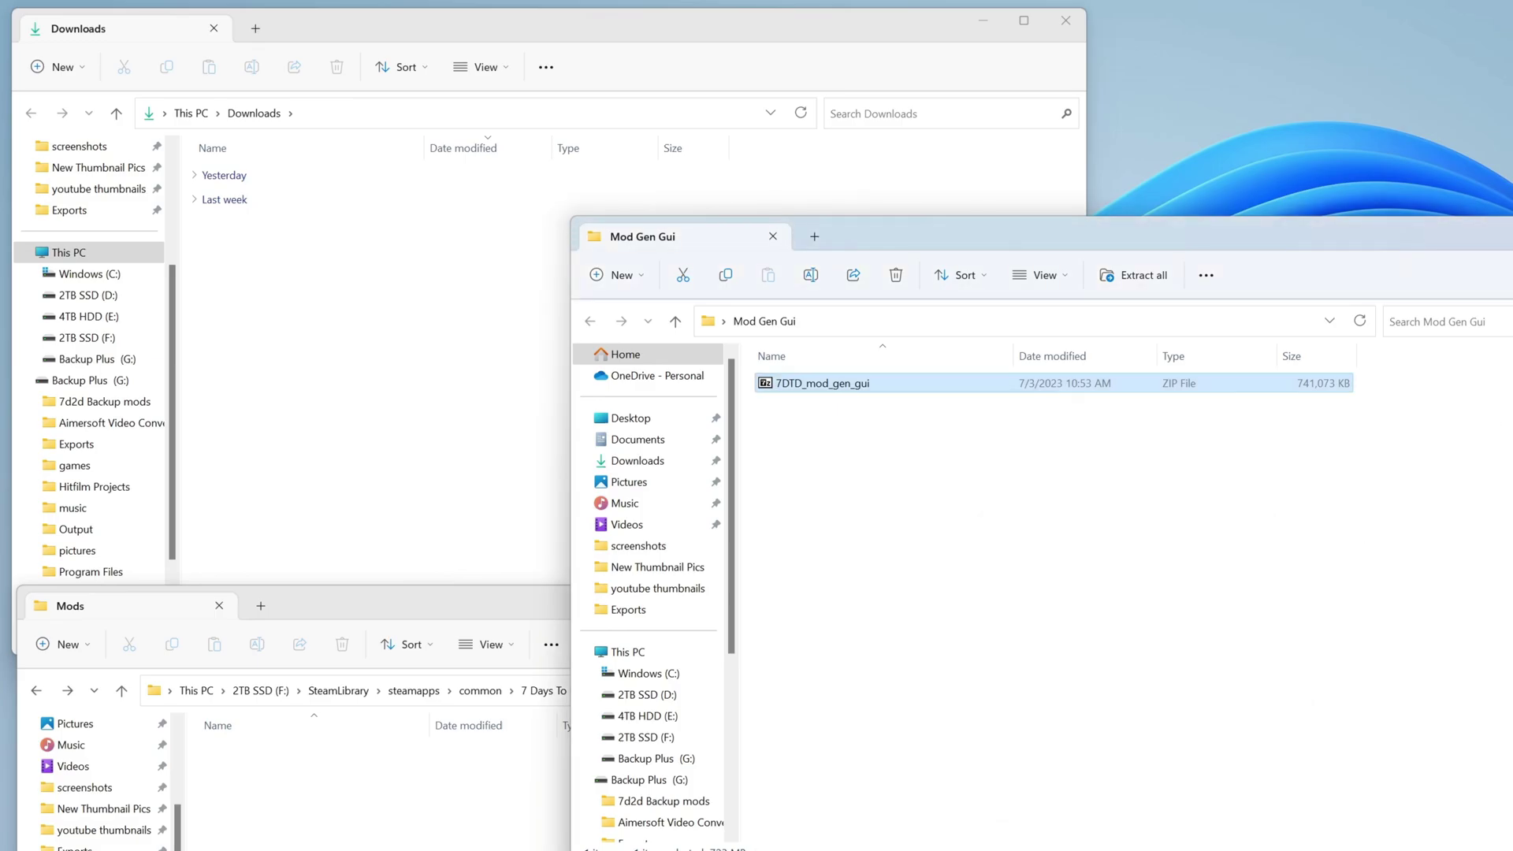
# - Return the ZIP to Downloads and reopen Mod Gen Gui to show the extracted 7DTD_mod_gen_gui folder
pyautogui.moveTo(824, 386); pyautogui.dragTo(1399, 612)
pyautogui.moveTo(780, 384); pyautogui.dragTo(252, 189)
pyautogui.doubleClick(253, 196)
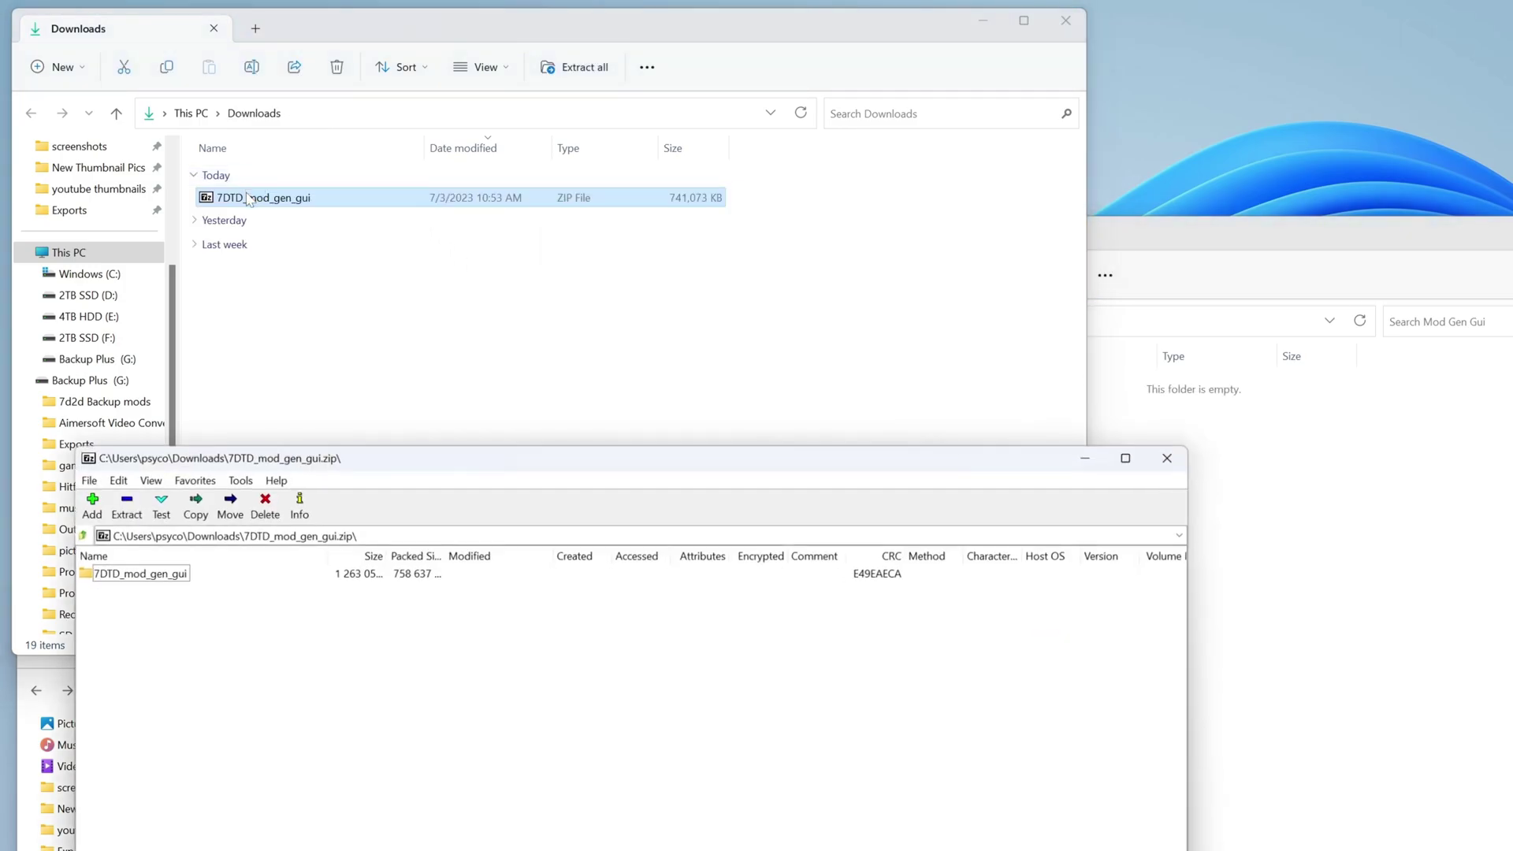
pyautogui.click(1172, 456)
pyautogui.click(1270, 556)
pyautogui.hotkey('ctrl', 'w')
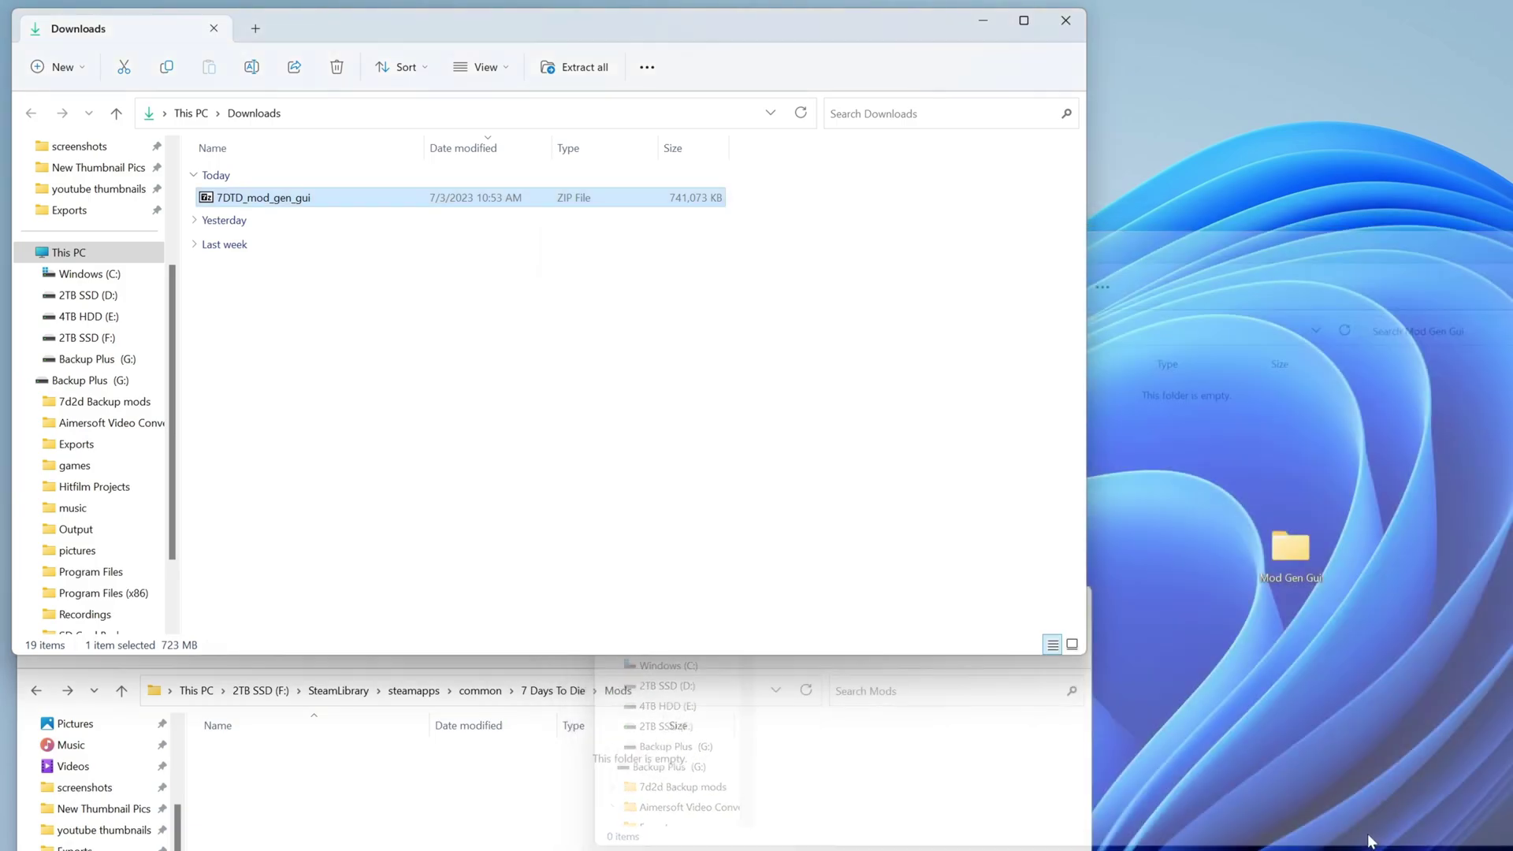
pyautogui.doubleClick(1291, 551)
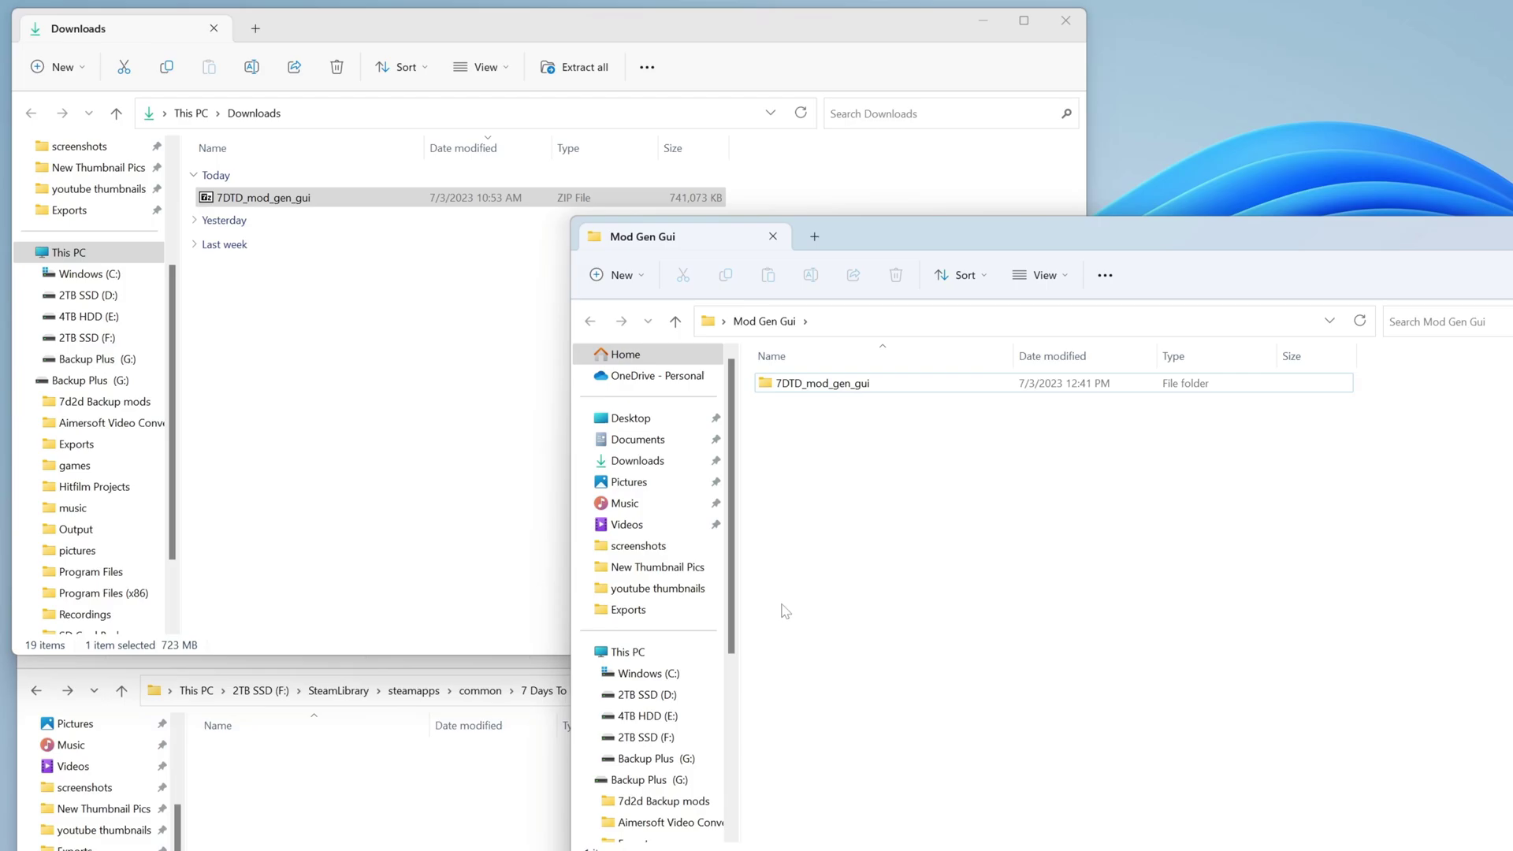
# - Open save_file_directory.txt inside 7DTD_mod_gen_gui > 7daysdirectory
pyautogui.doubleClick(802, 384)
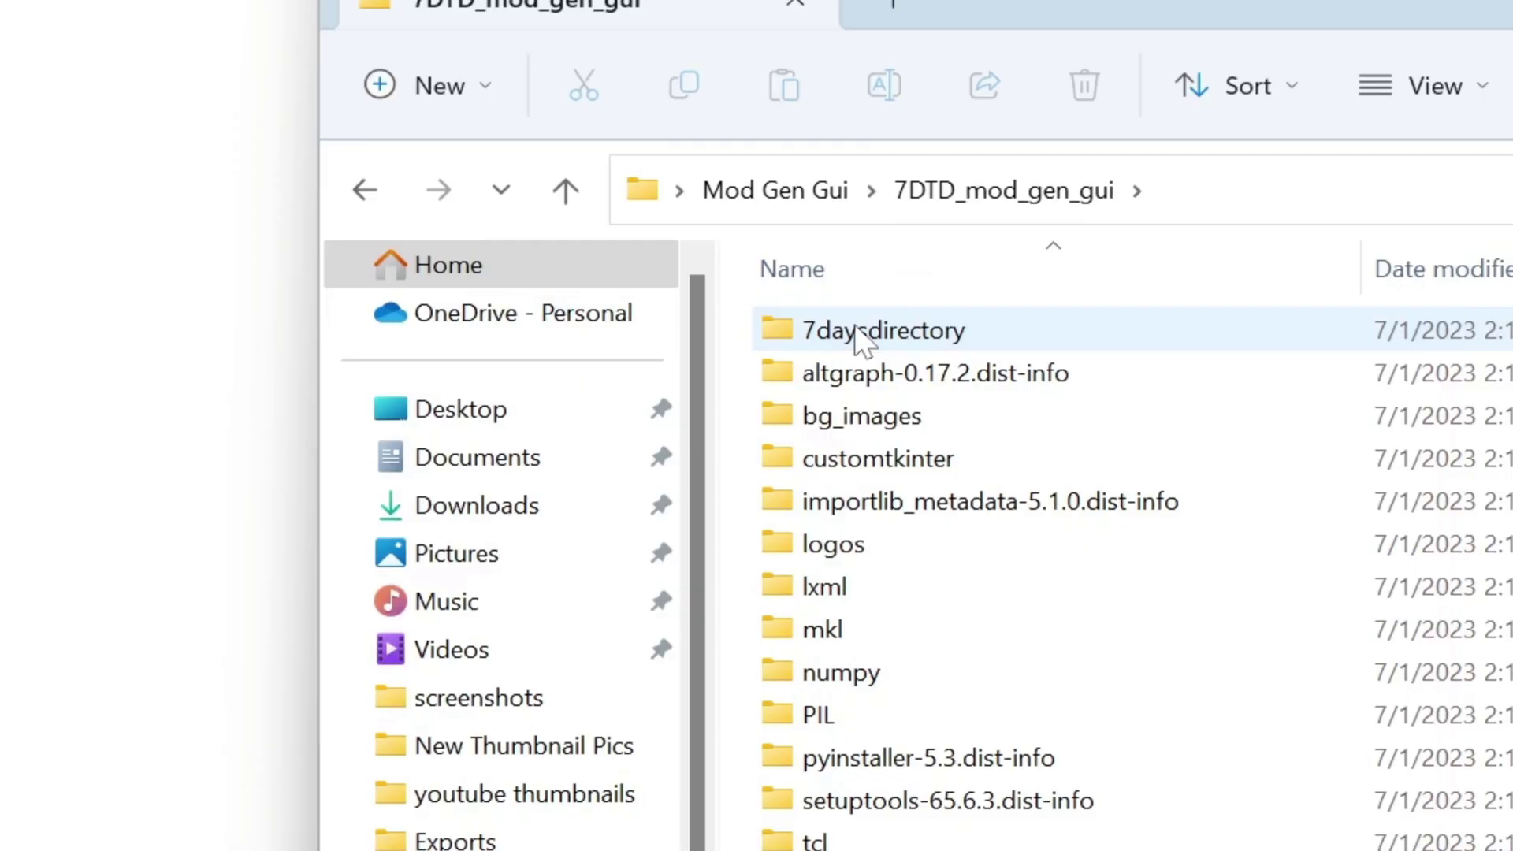
pyautogui.doubleClick(856, 331)
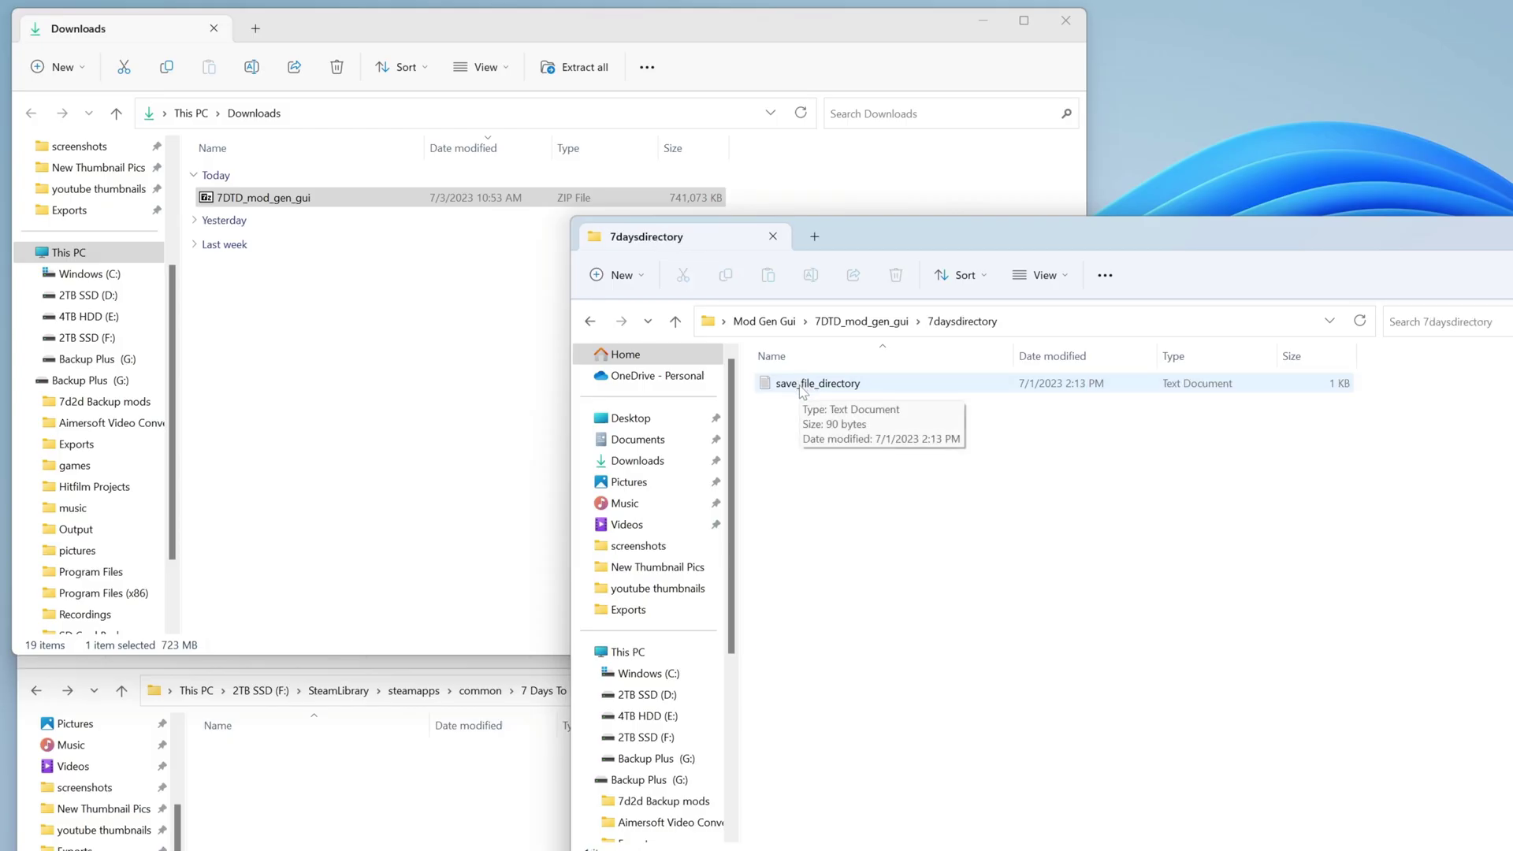
pyautogui.doubleClick(801, 386)
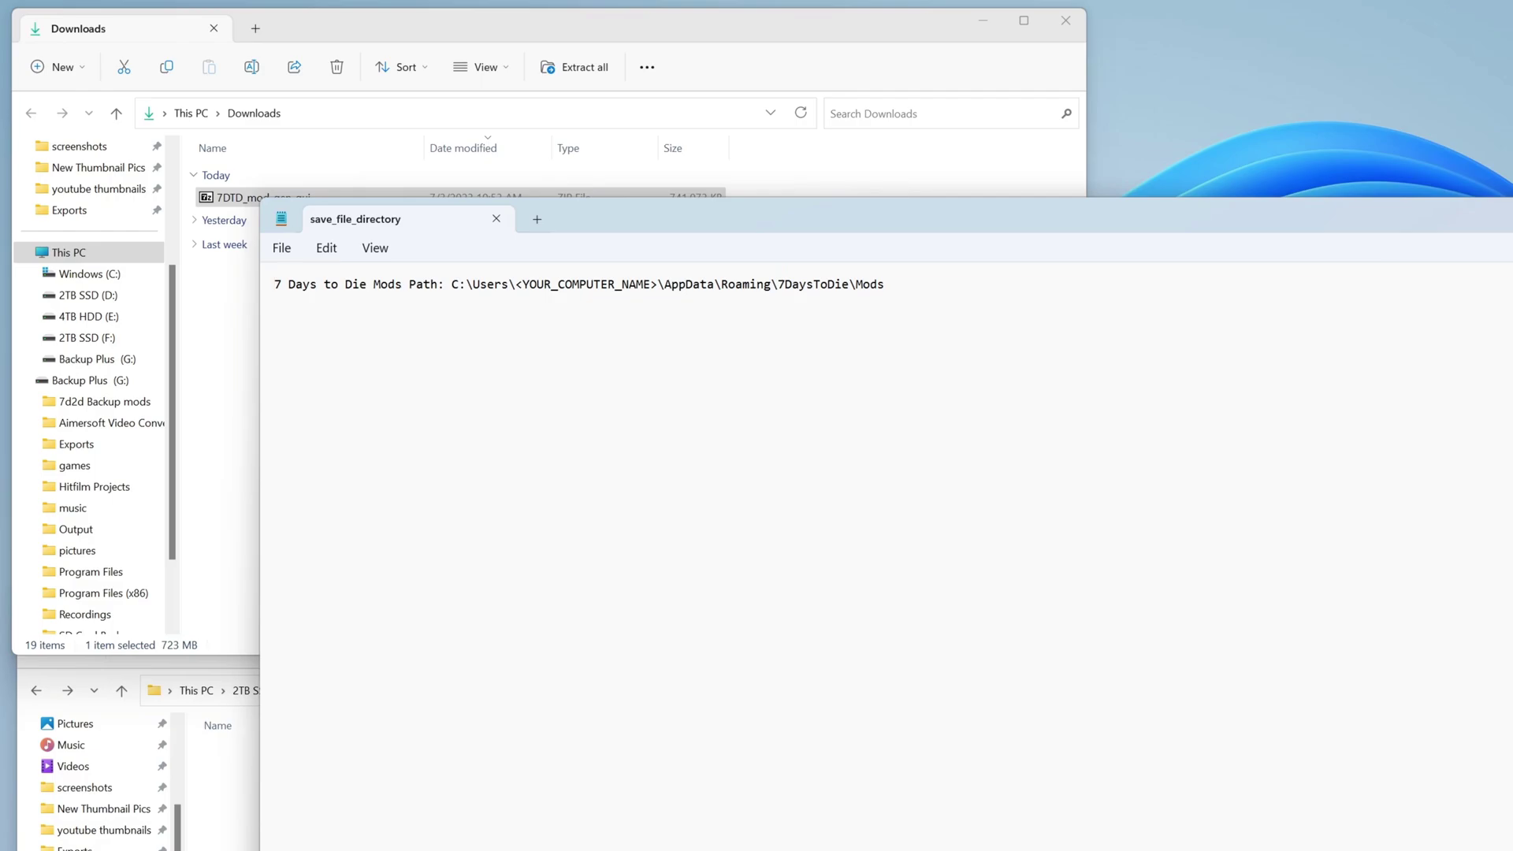
# - Copy the game's Mods folder address as text from the Explorer breadcrumb
pyautogui.click(221, 780)
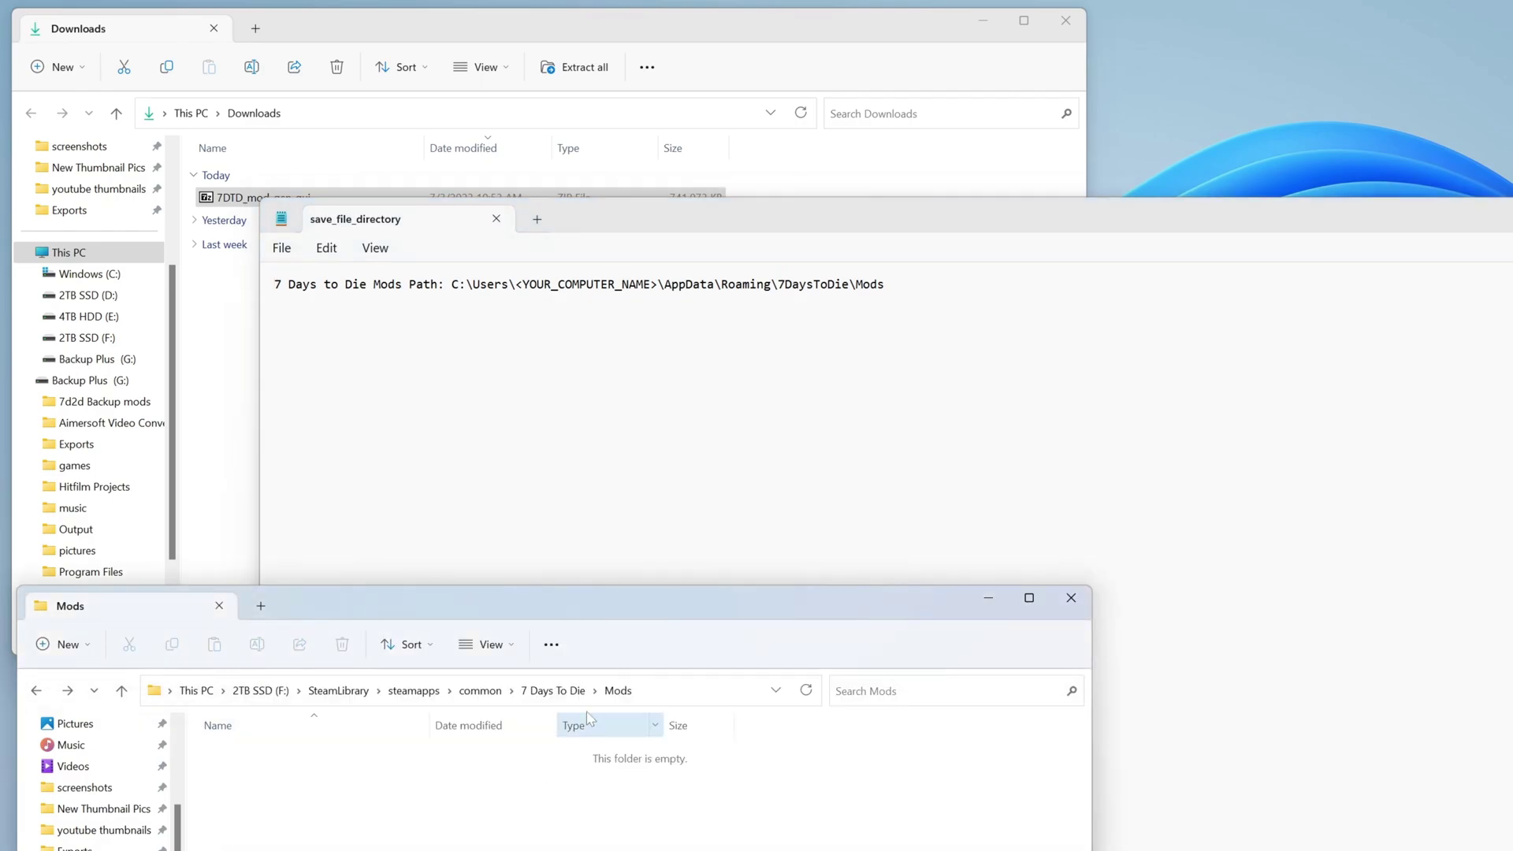
pyautogui.rightClick(613, 701)
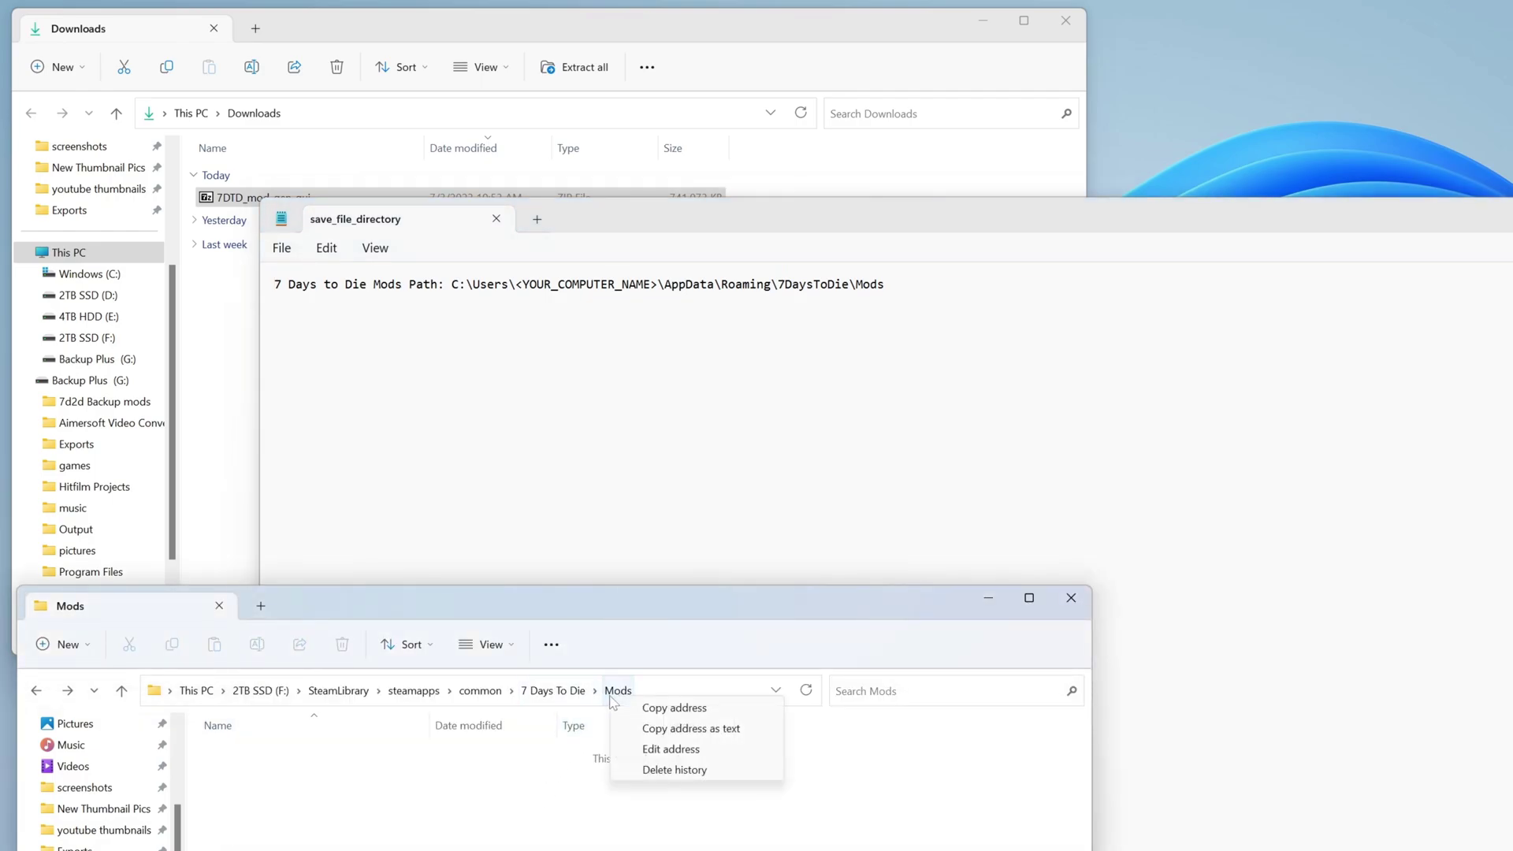
pyautogui.click(661, 726)
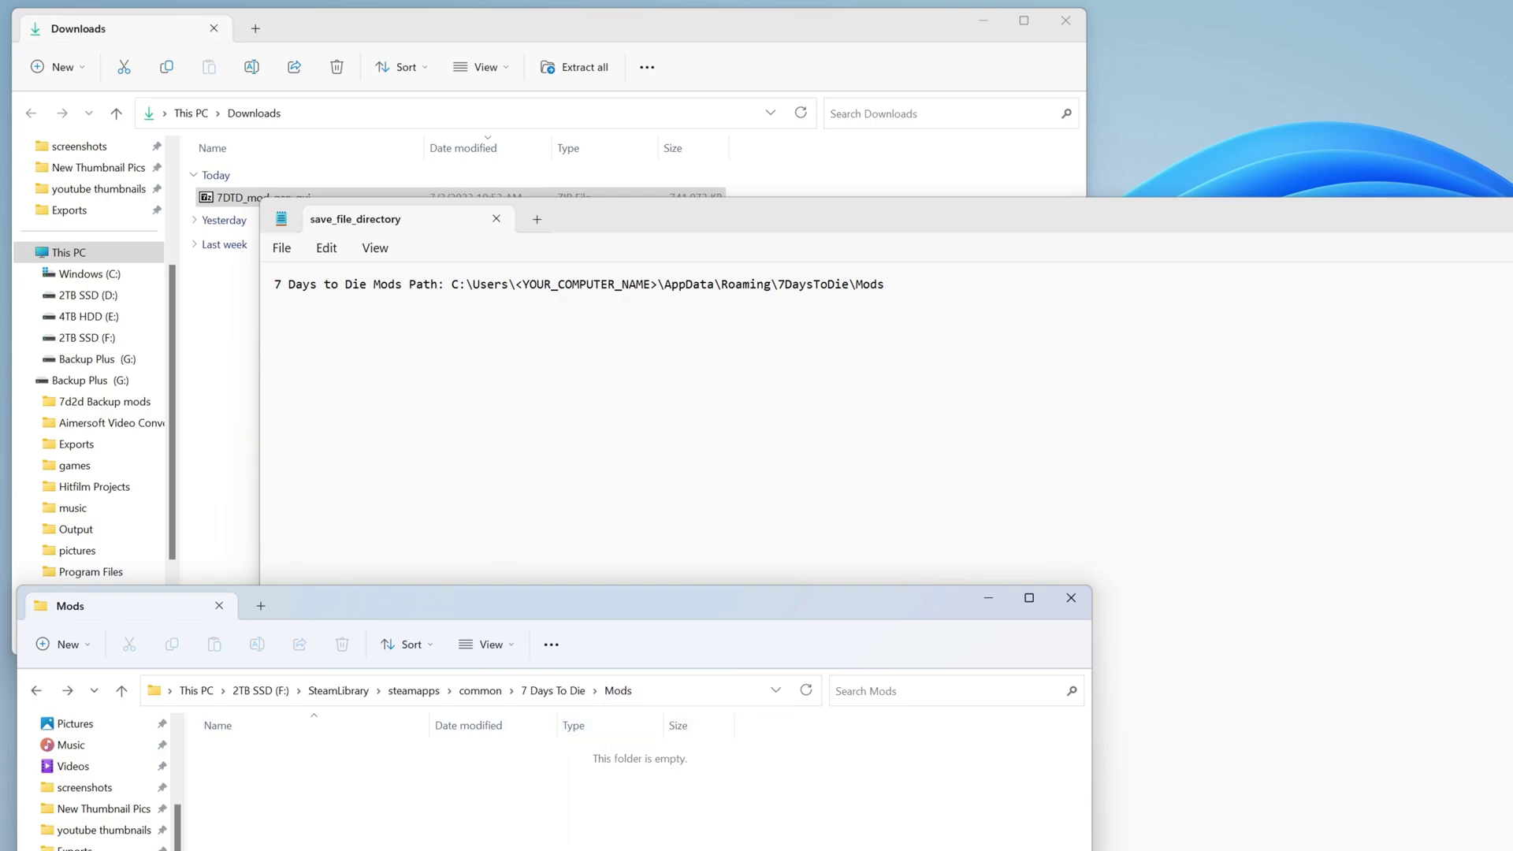
# - Bring up the Steam library window and position it
pyautogui.hotkey('alt', 'Tab')
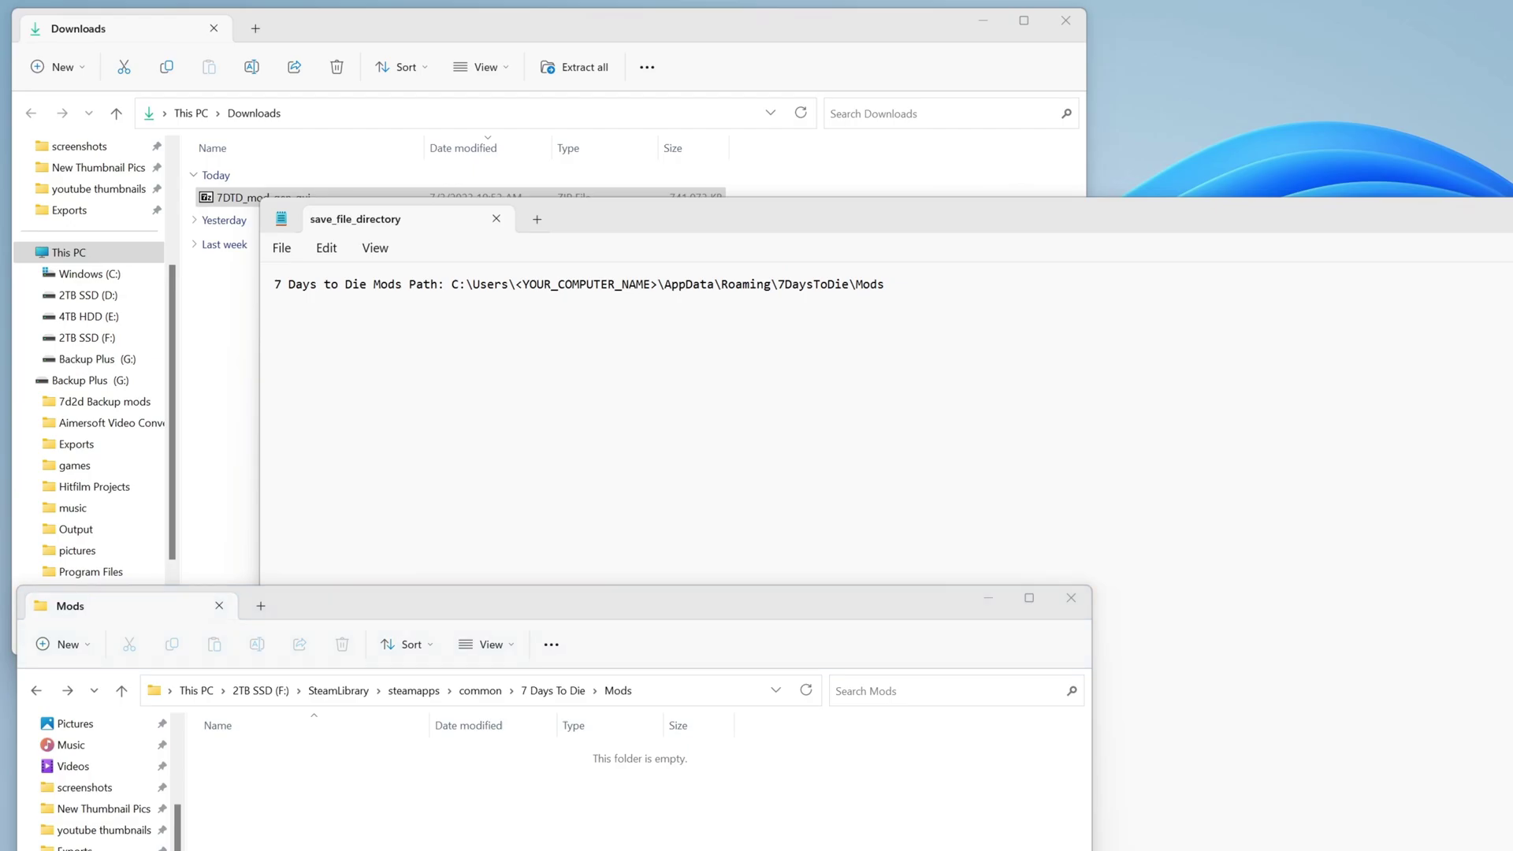
pyautogui.hotkey('alt', 'Tab')
pyautogui.moveTo(1473, 129); pyautogui.dragTo(1165, 98)
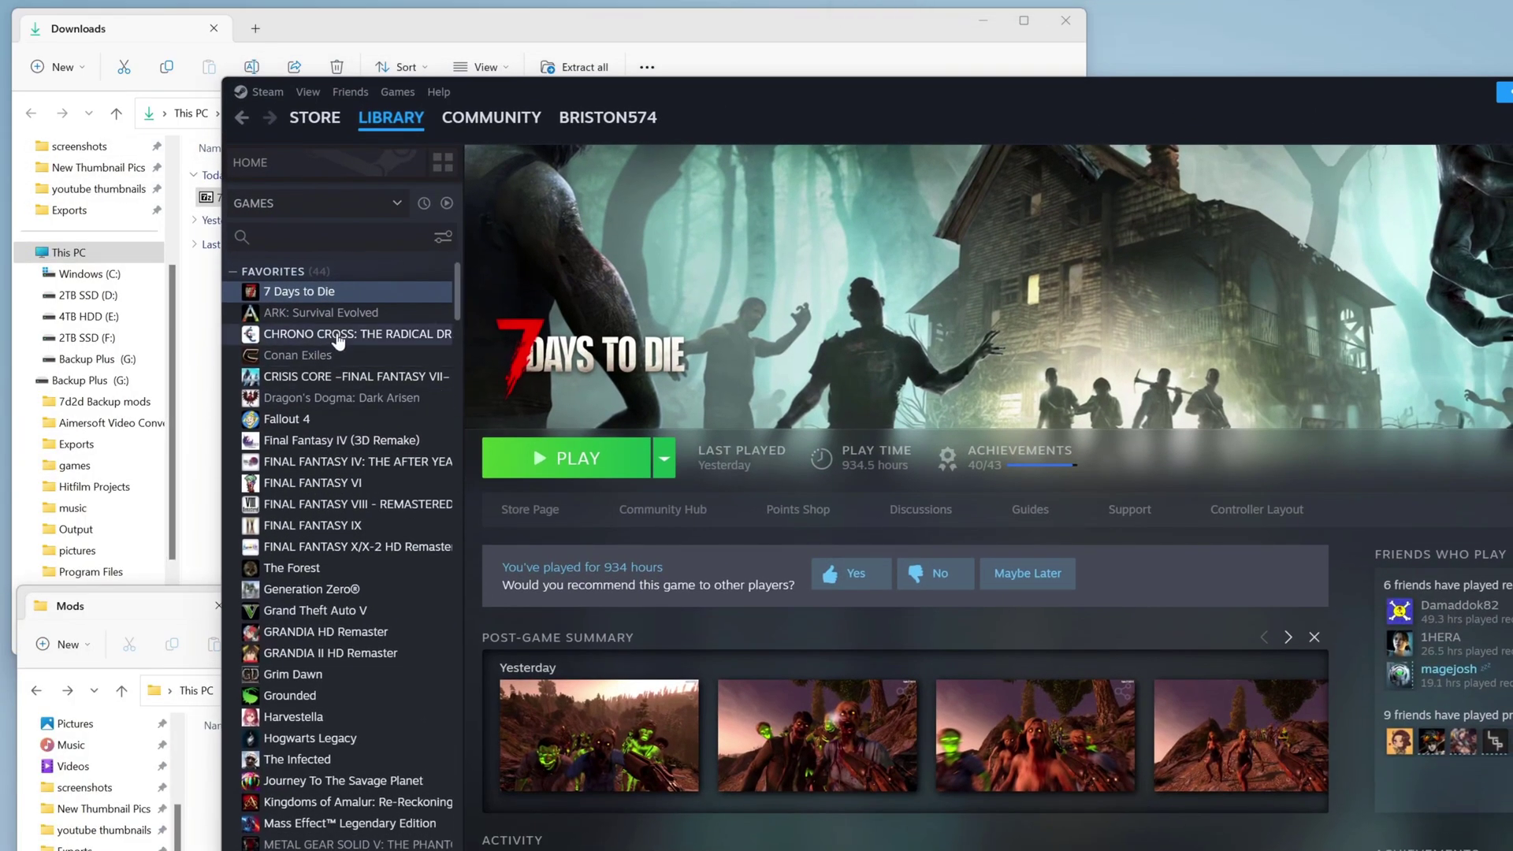
# - Browse the local files of 7 Days to Die through Manage in Steam
pyautogui.rightClick(331, 293)
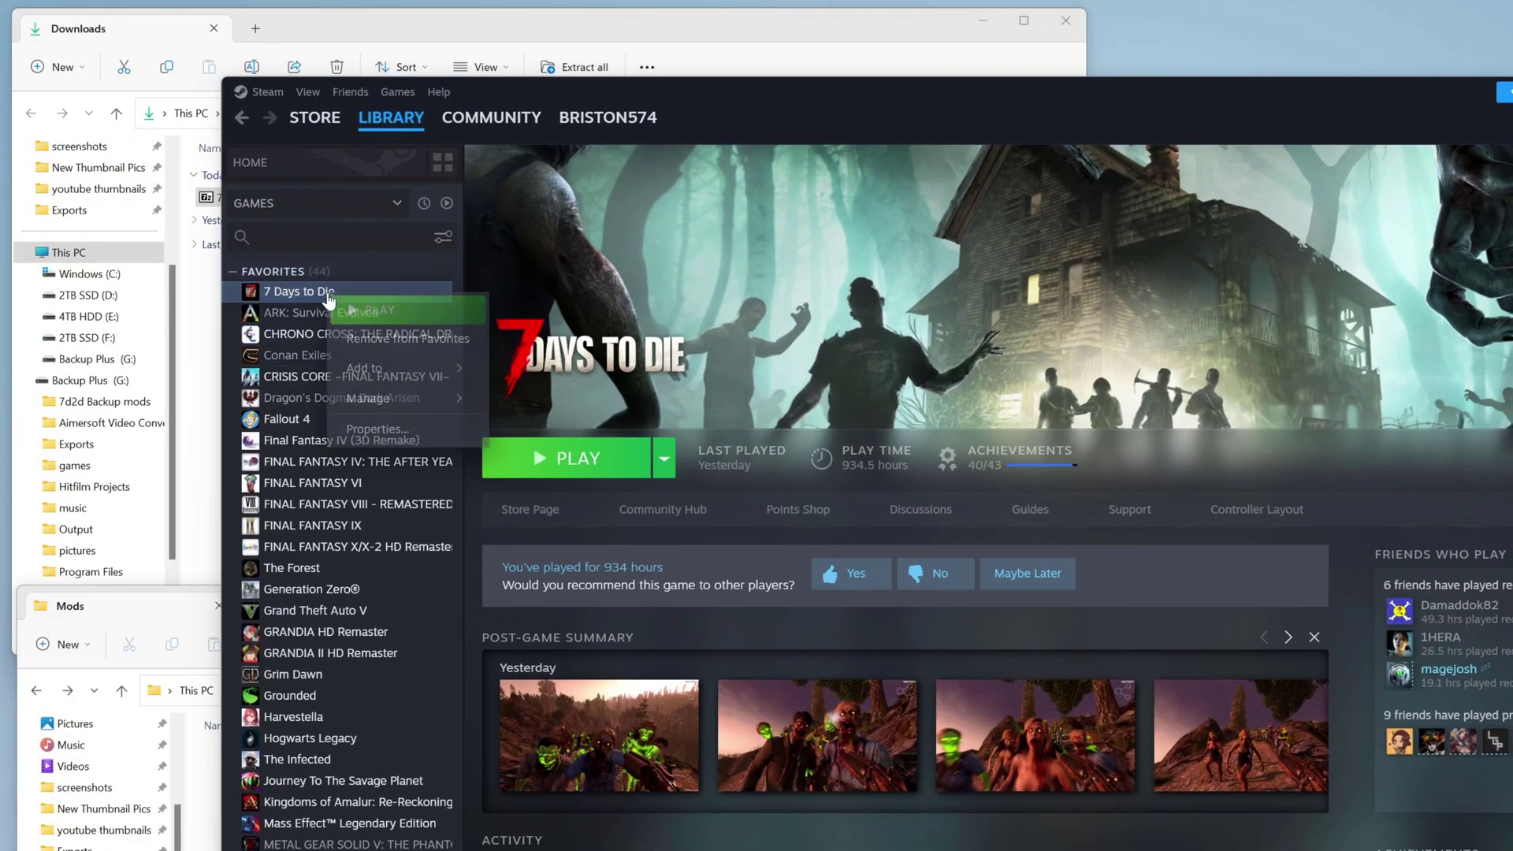
pyautogui.moveTo(399, 406)
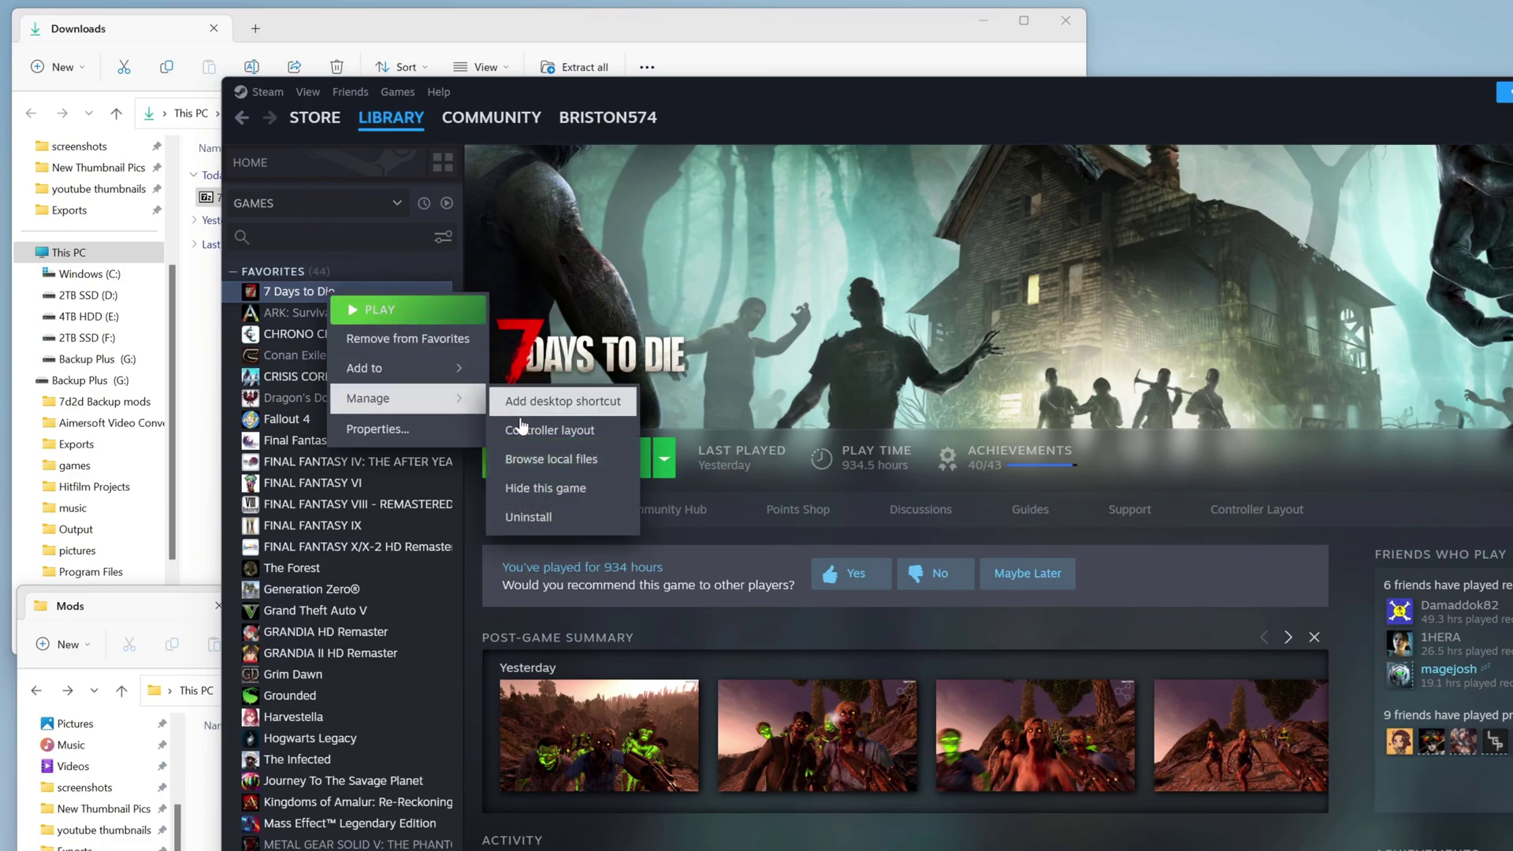
pyautogui.click(537, 464)
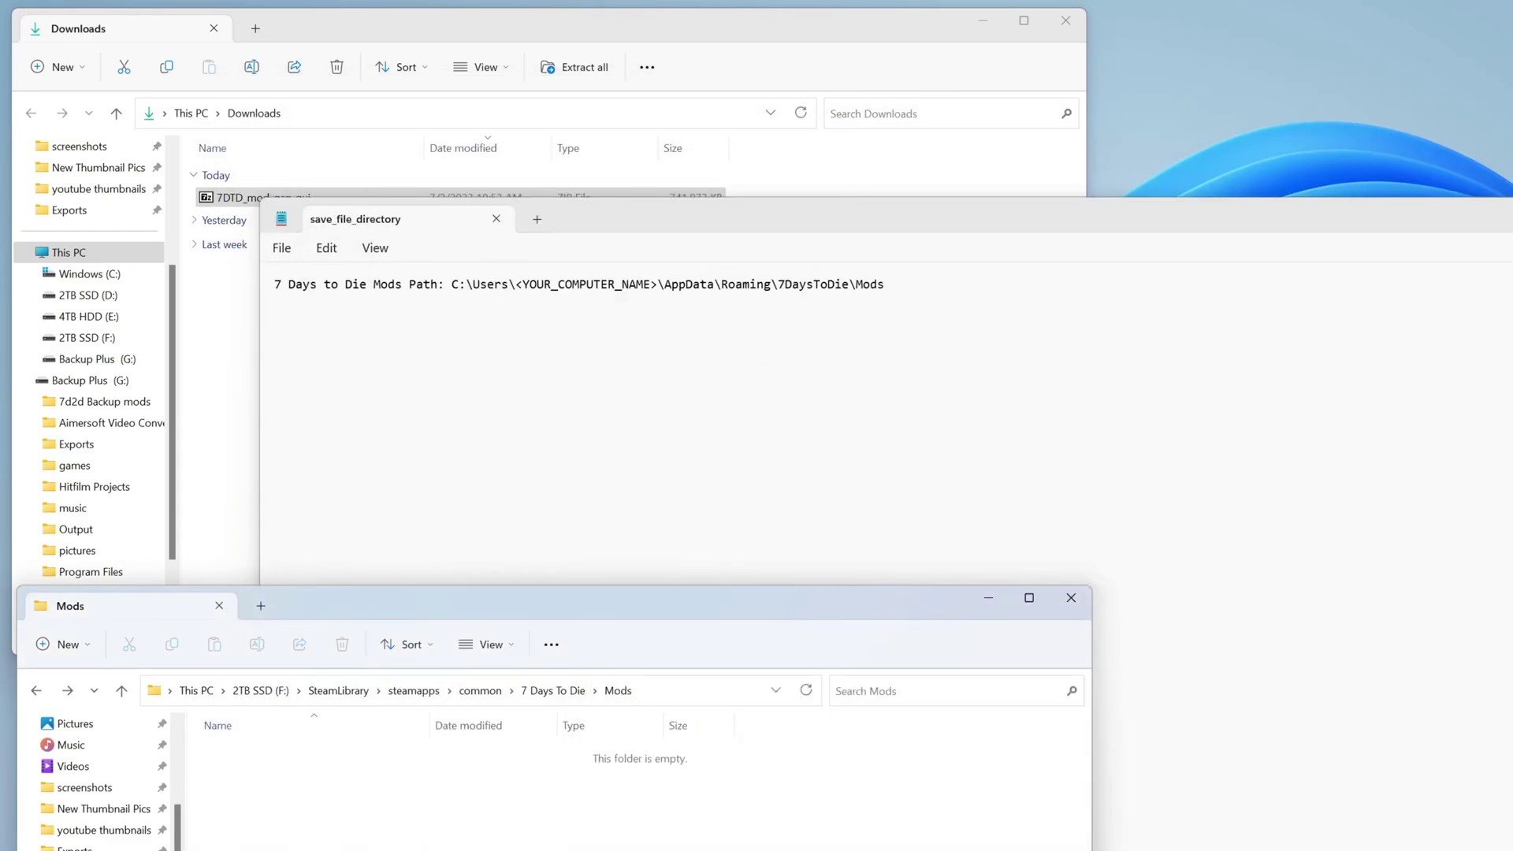
# - Step the lower Explorer window back to the 7 Days To Die folder and return to the note
pyautogui.click(30, 694)
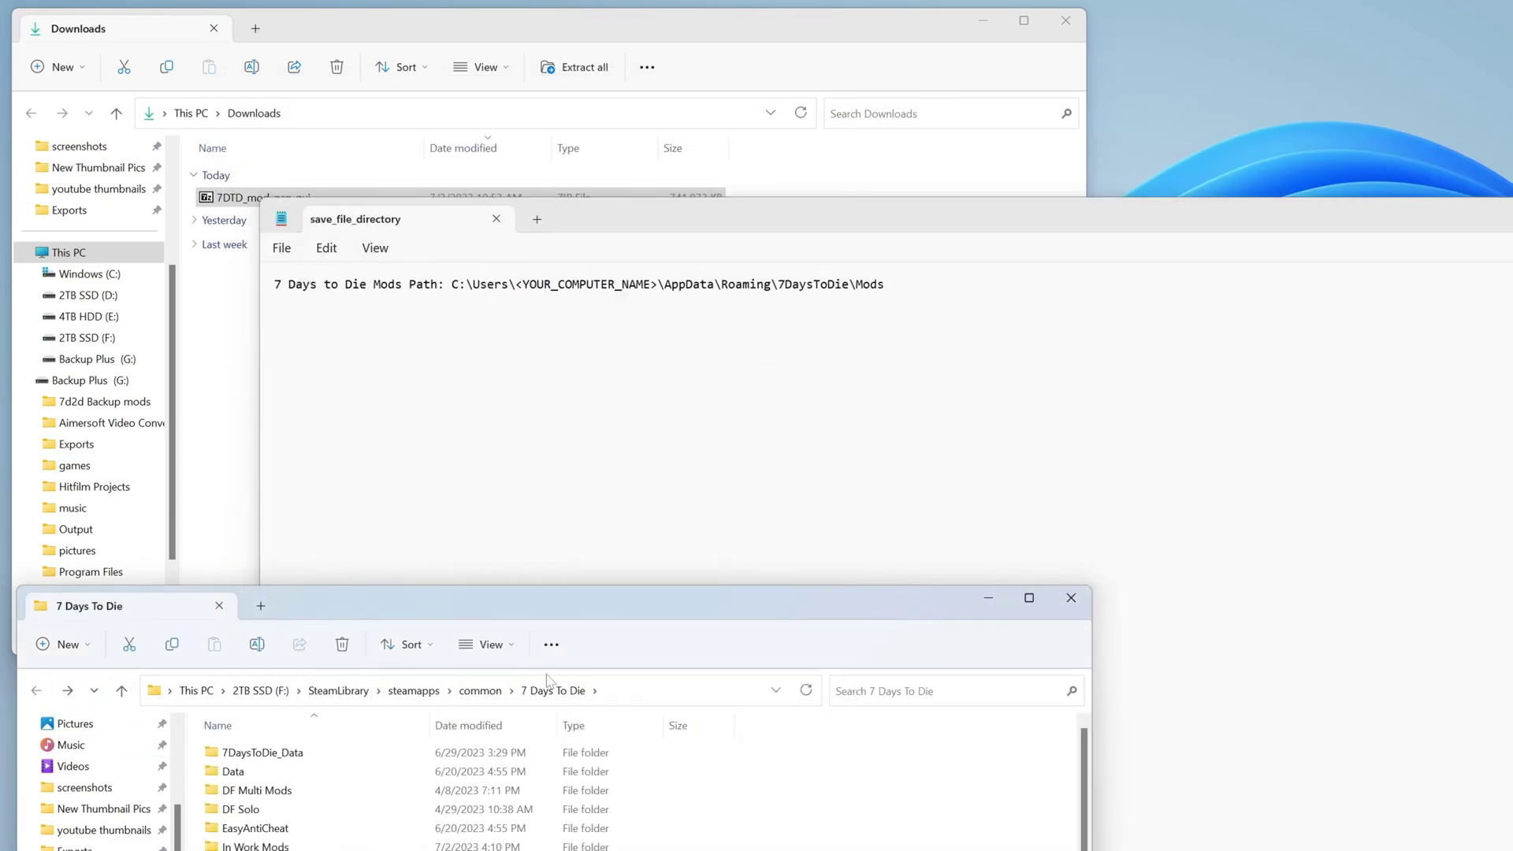
pyautogui.hotkey('alt', 'Right')
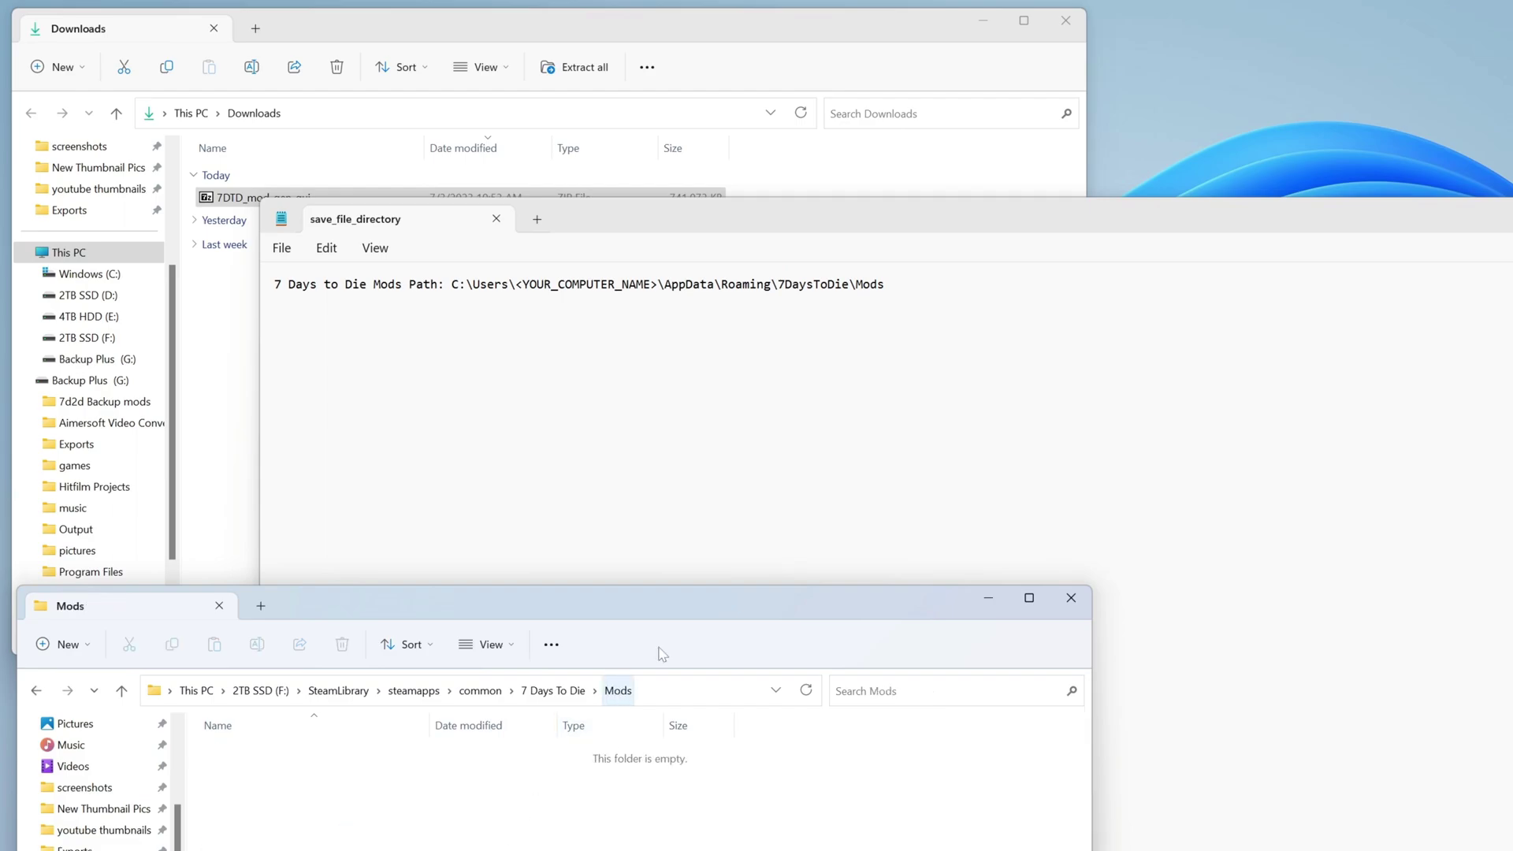
pyautogui.click(834, 285)
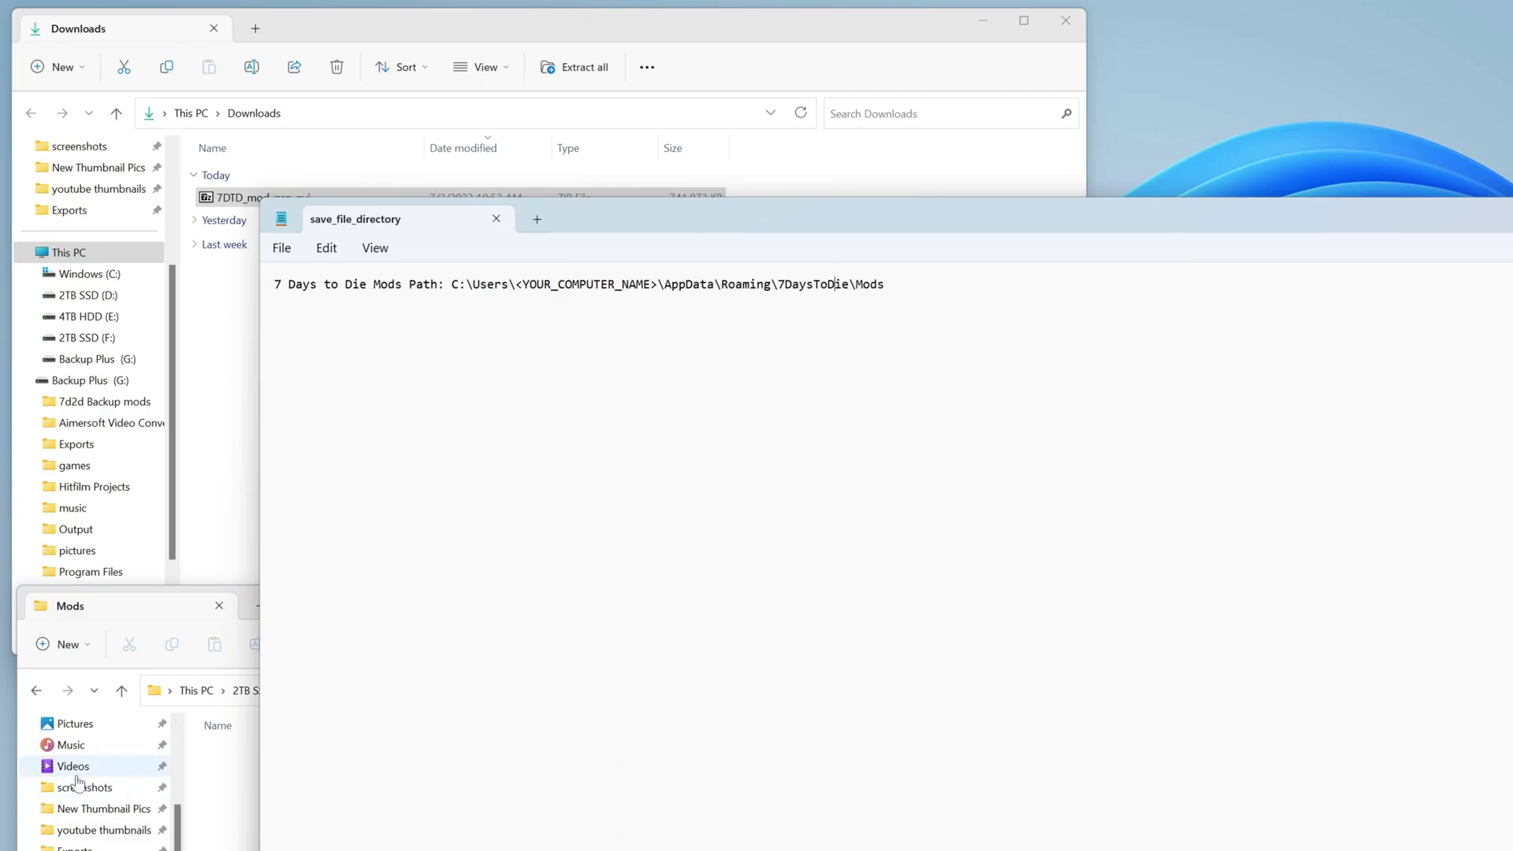
pyautogui.click(36, 690)
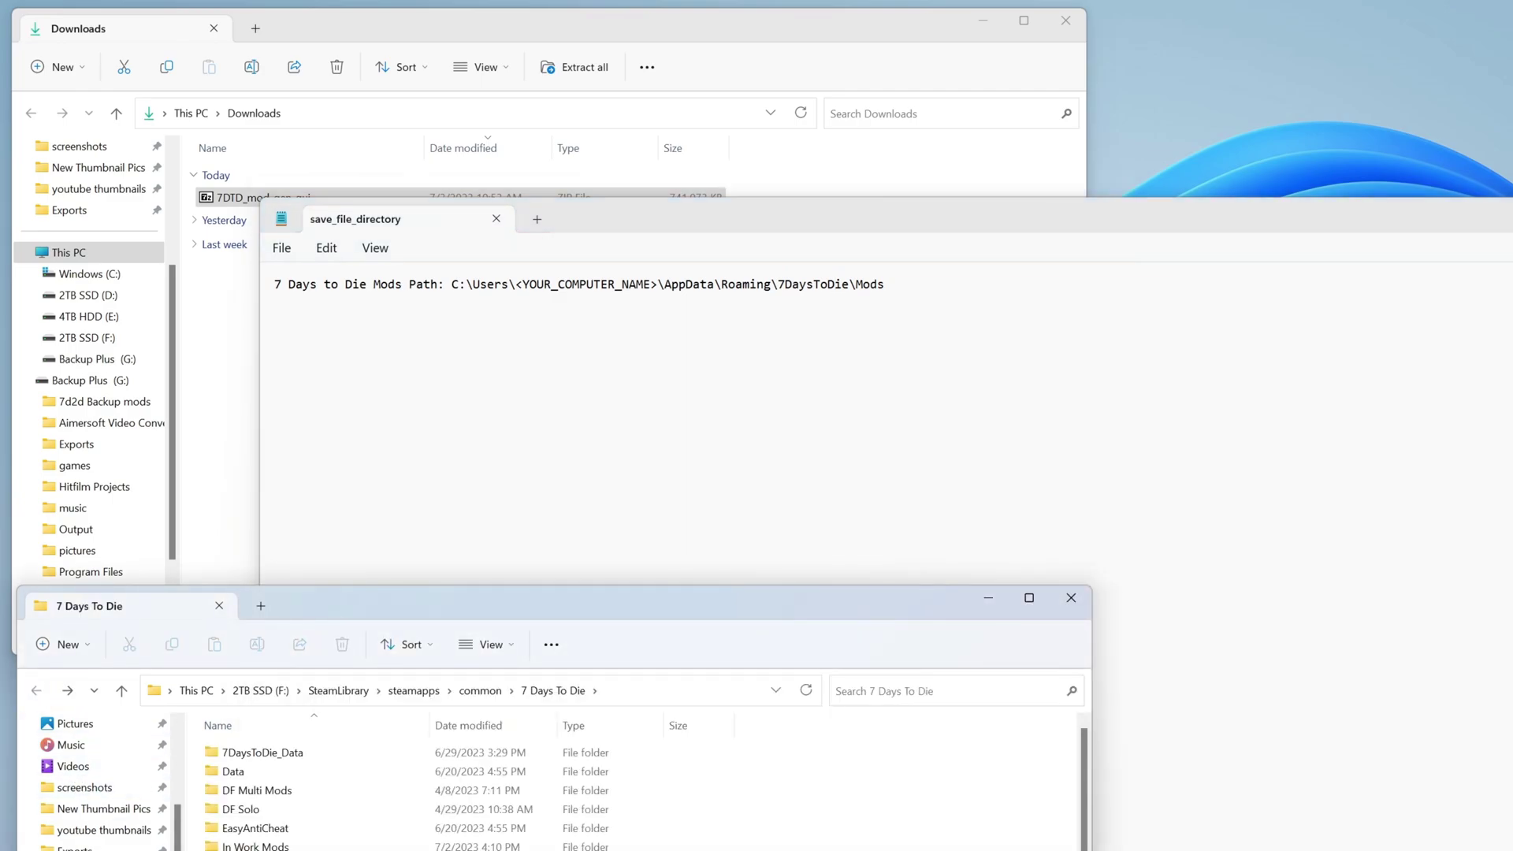
pyautogui.moveTo(1158, 715)
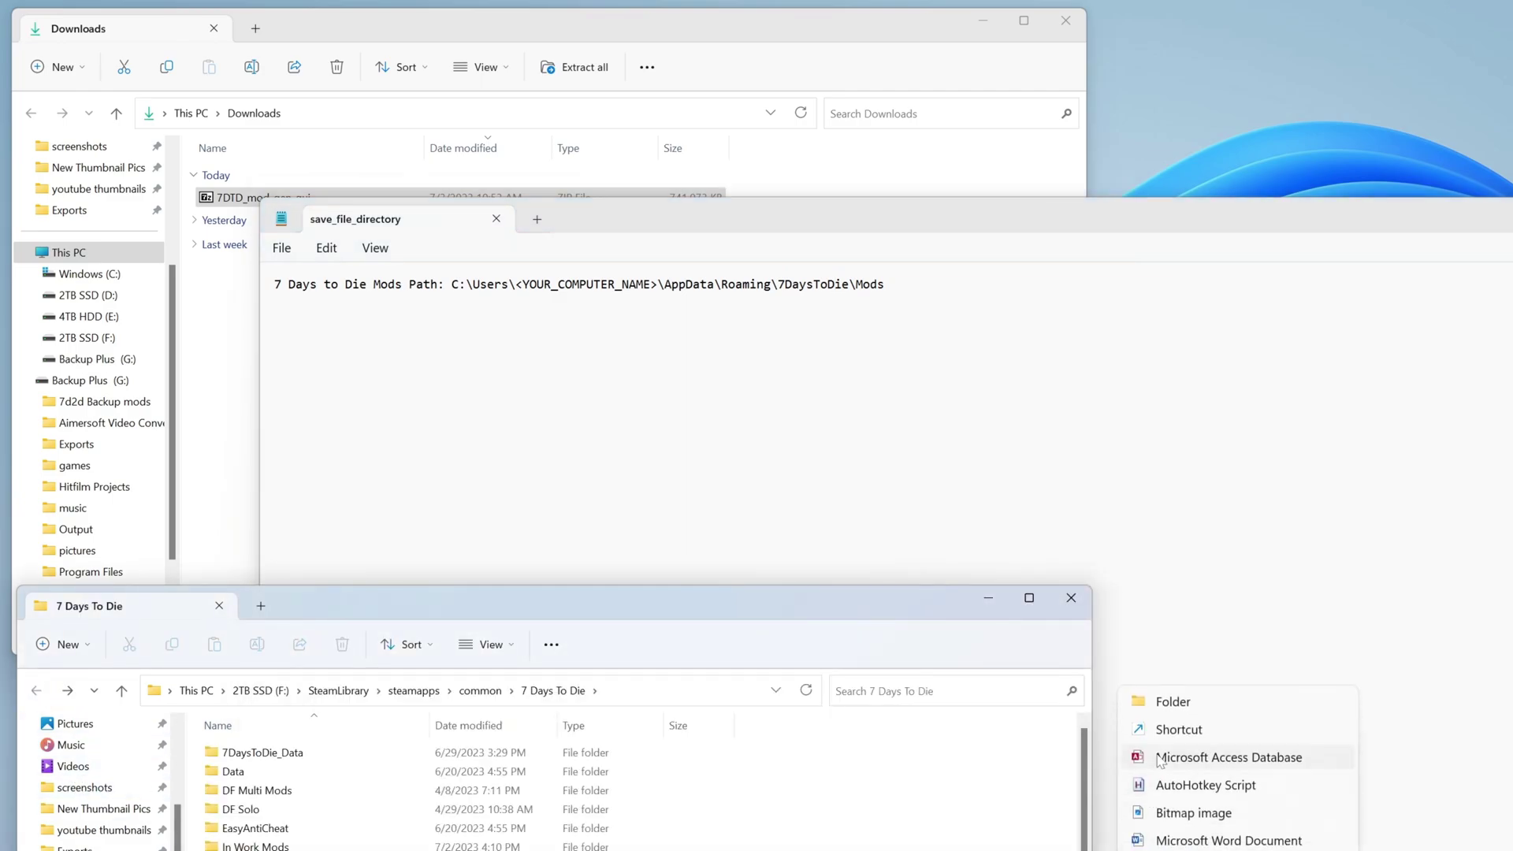
pyautogui.hotkey('alt', 'Tab')
pyautogui.press('Return')
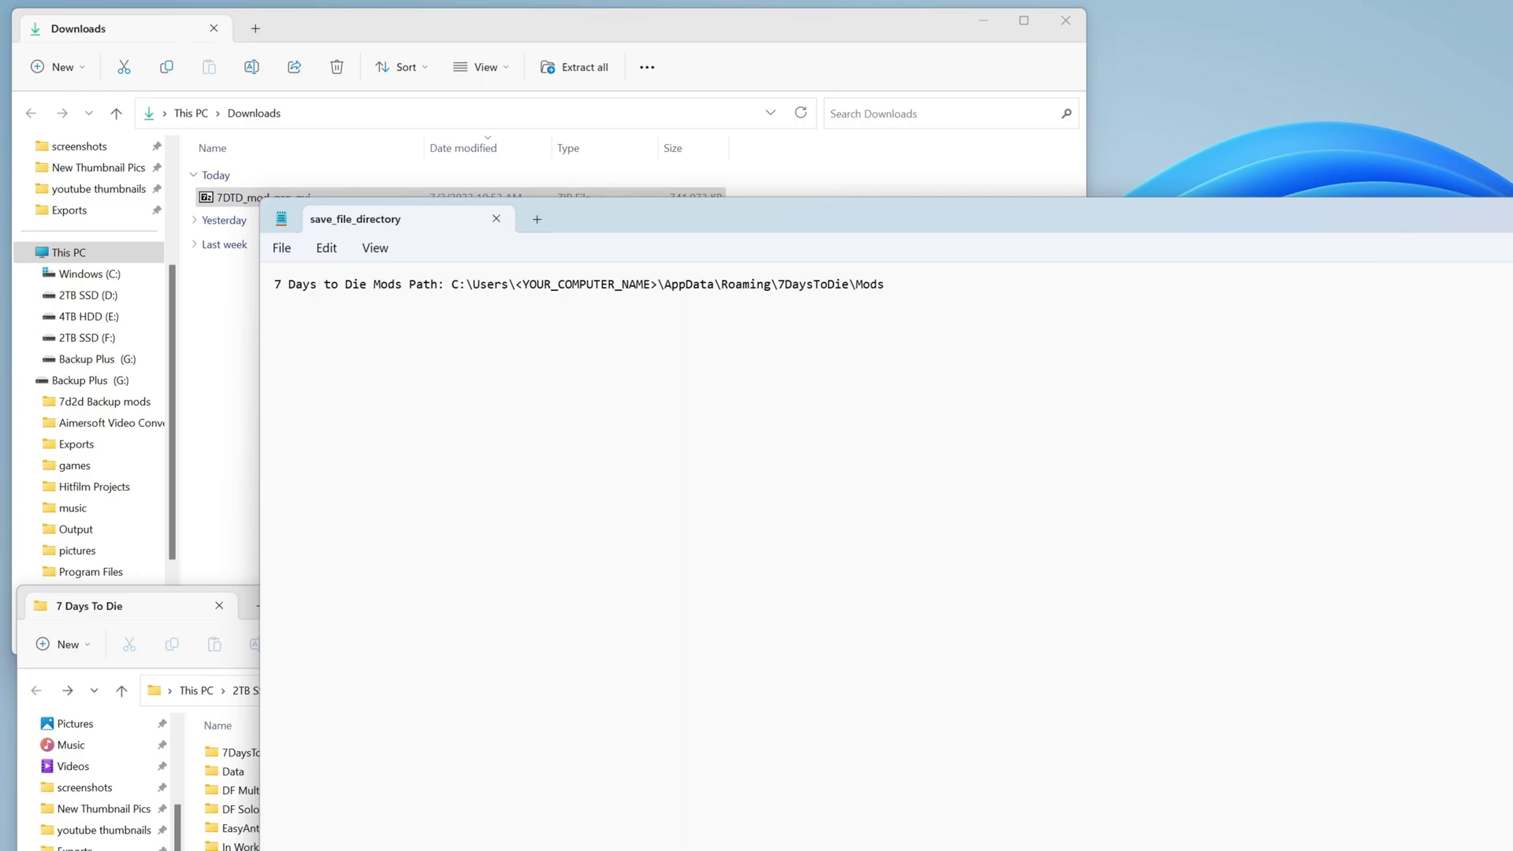
# - Replace the stored path with F:\SteamLibrary\steamapps\common\7 Days To Die\Mods
pyautogui.moveTo(649, 285); pyautogui.dragTo(522, 285)
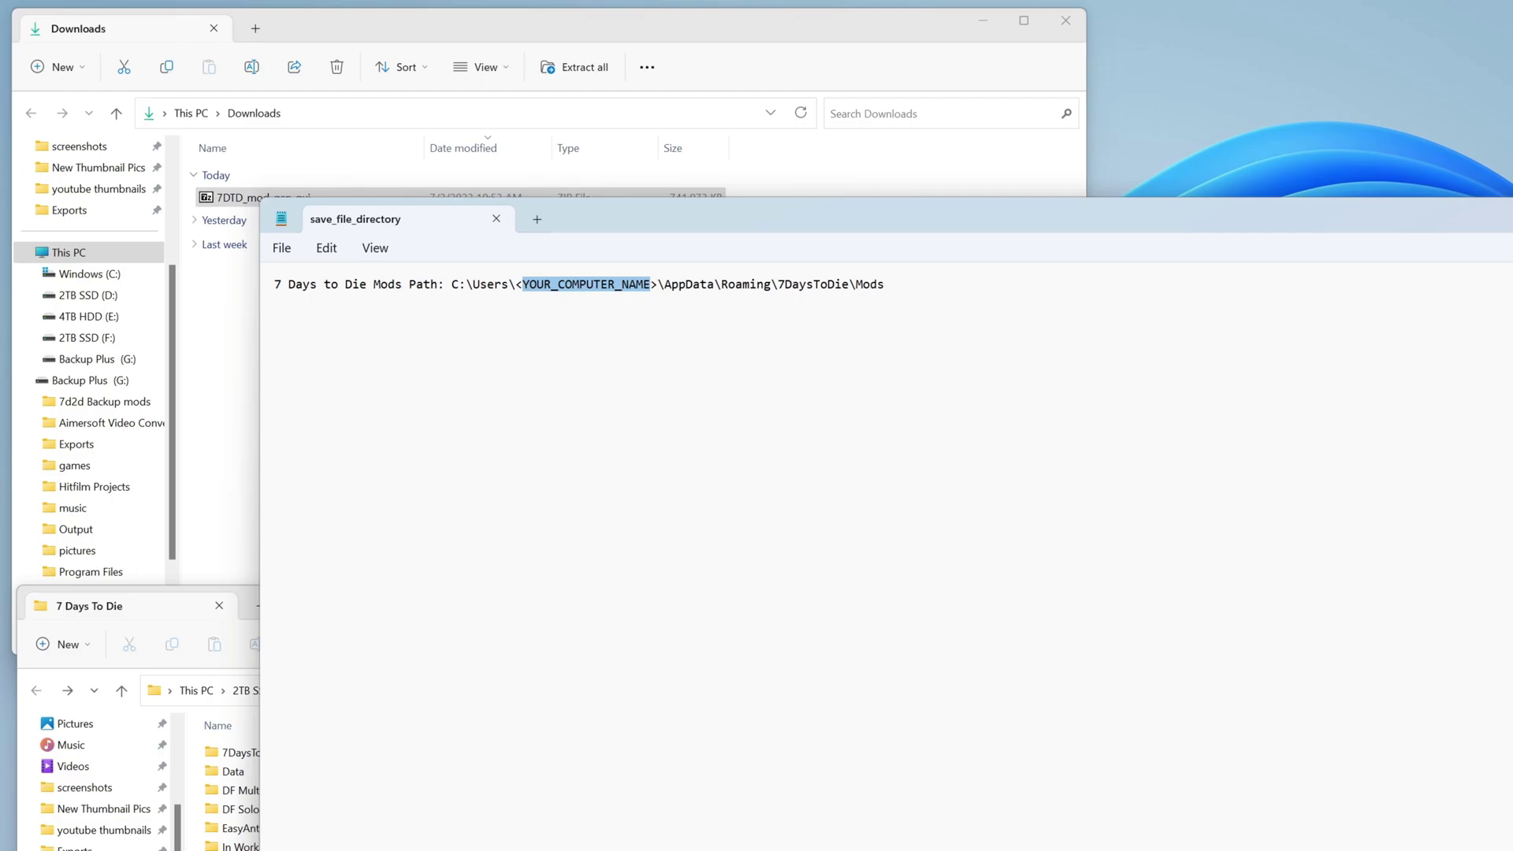
pyautogui.write('comput')
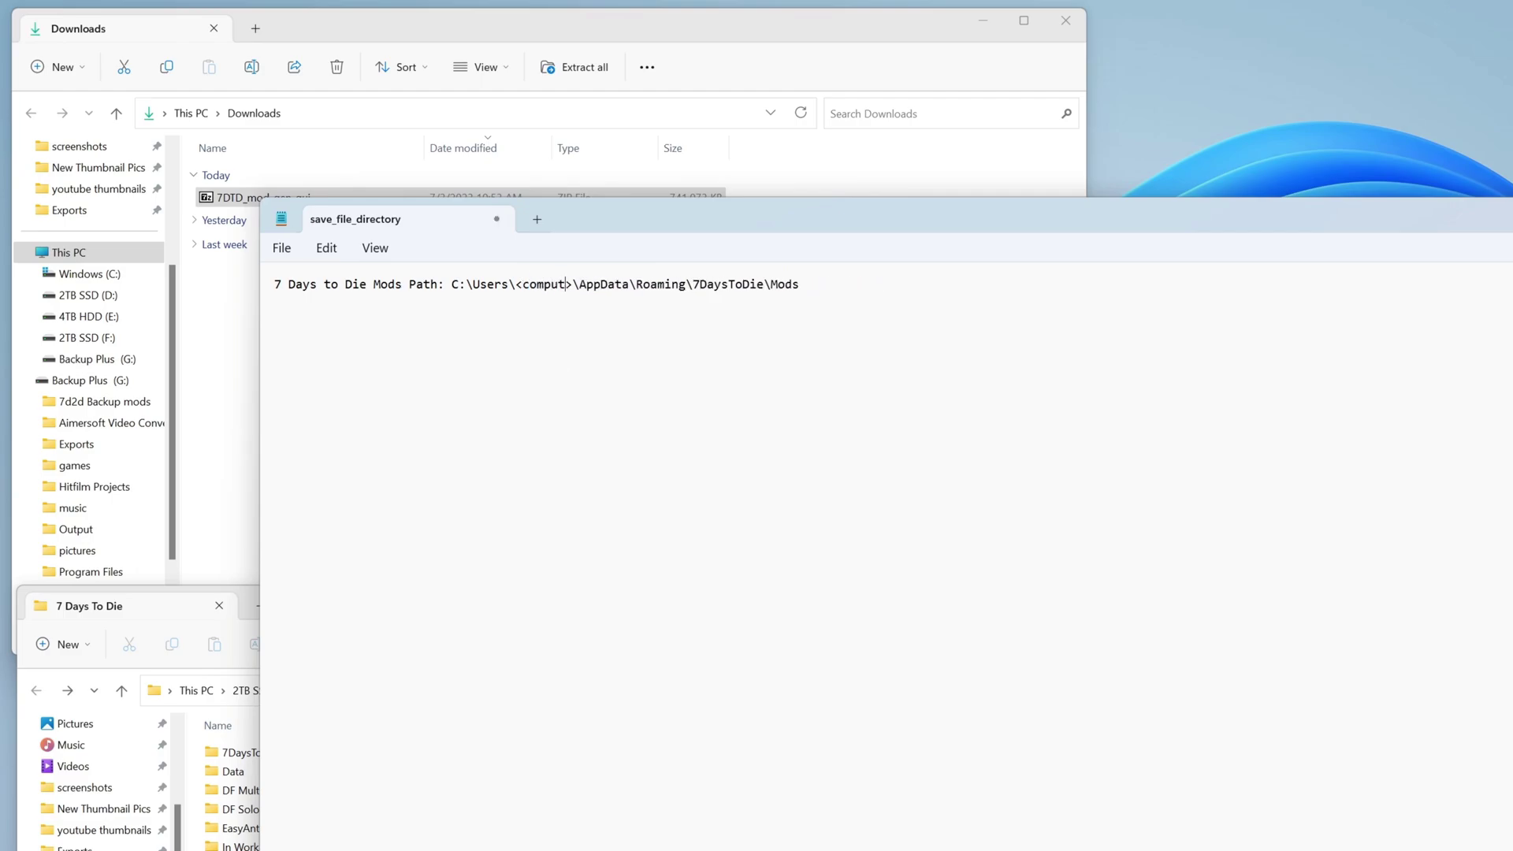
pyautogui.press('BackSpace')
pyautogui.press('BackSpace')
pyautogui.press('BackSpace')
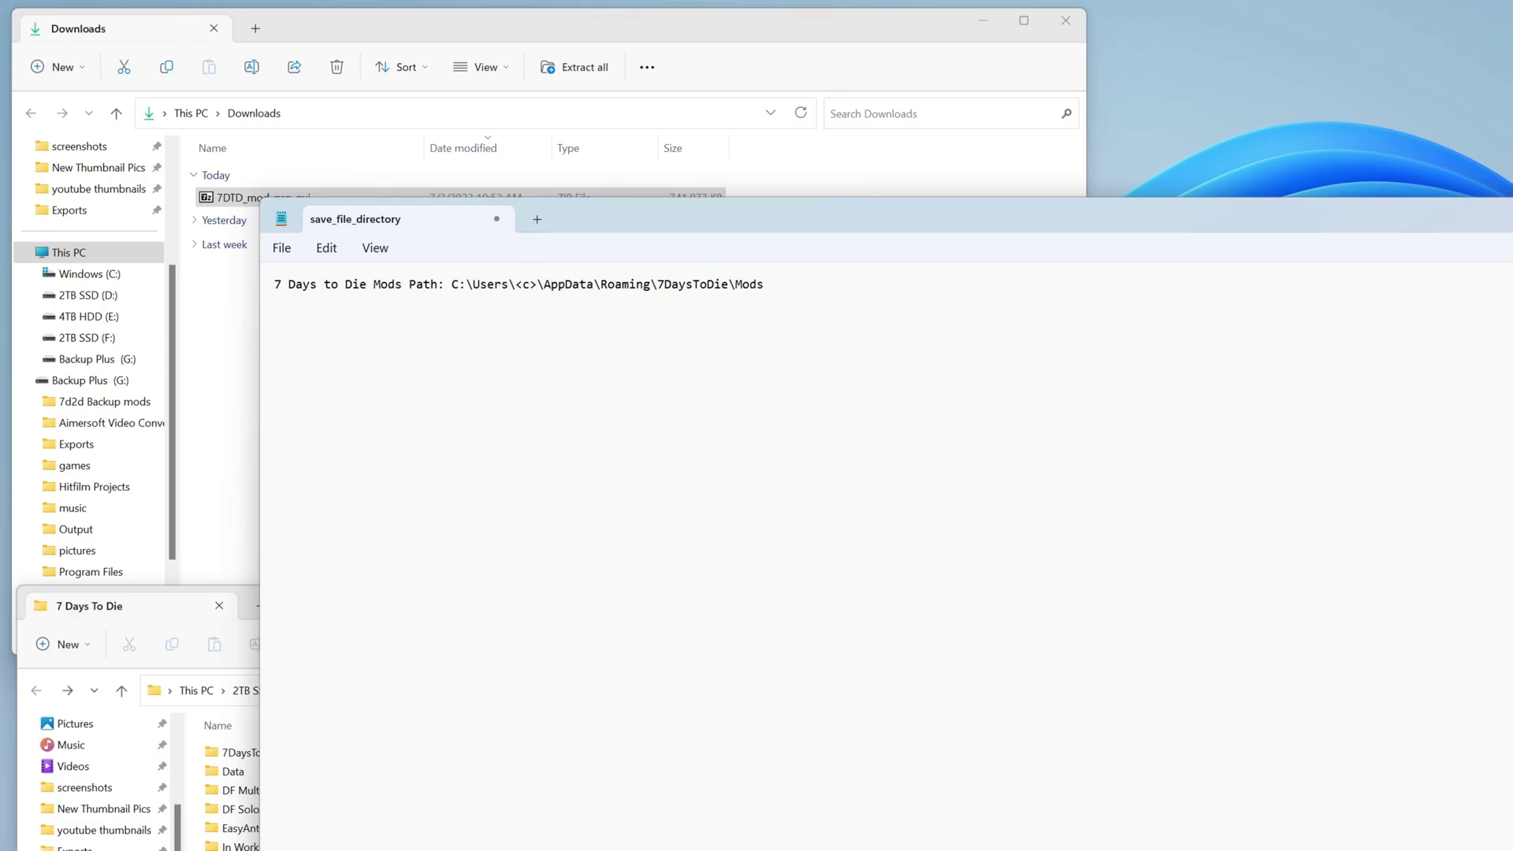
pyautogui.press('BackSpace')
pyautogui.write('snar')
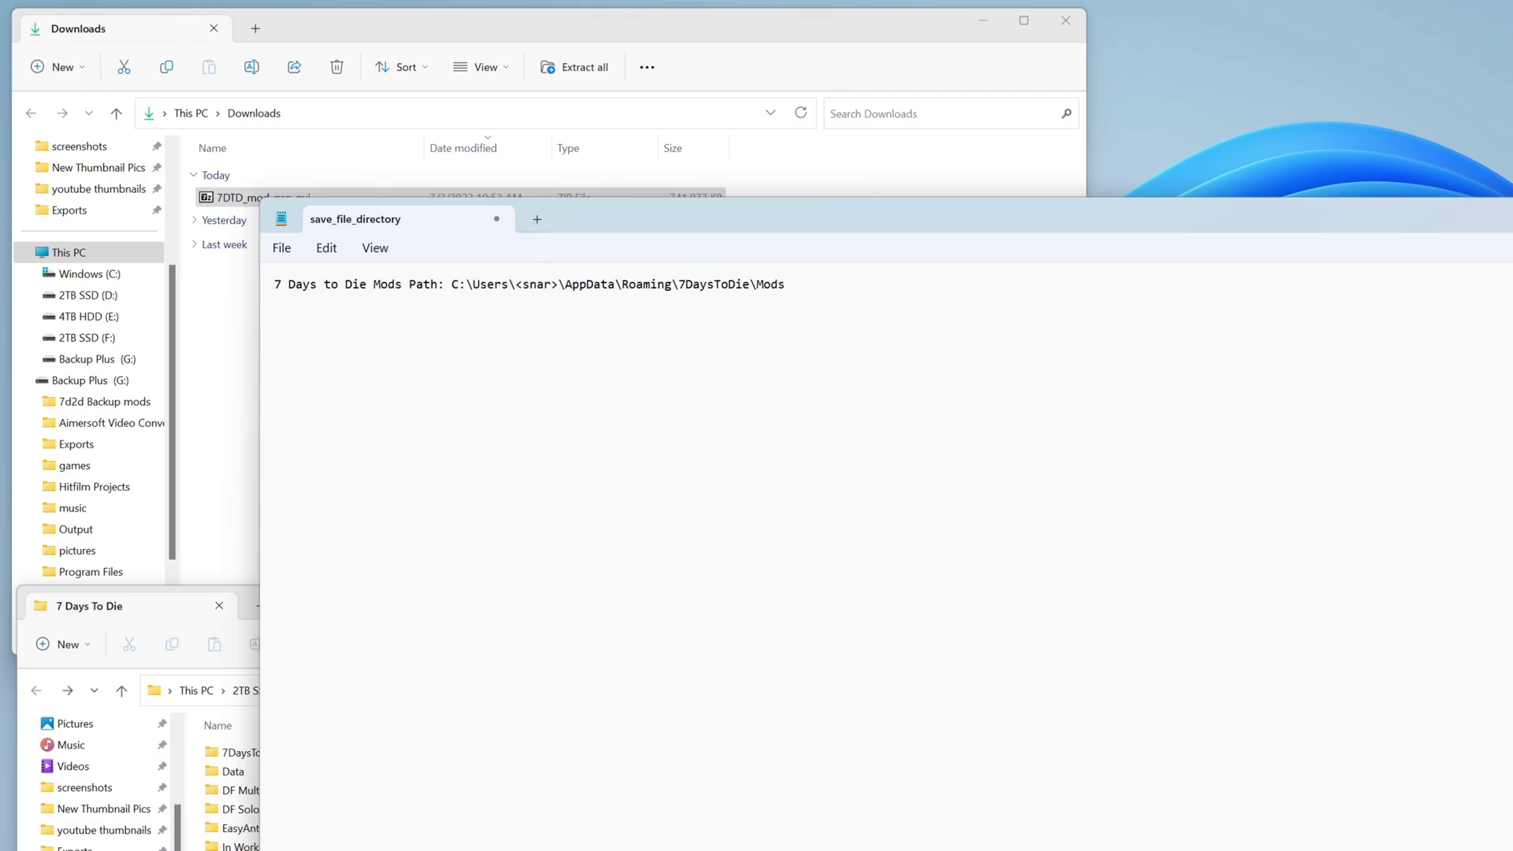
pyautogui.press('BackSpace')
pyautogui.press('BackSpace')
pyautogui.press('BackSpace')
pyautogui.press('BackSpace')
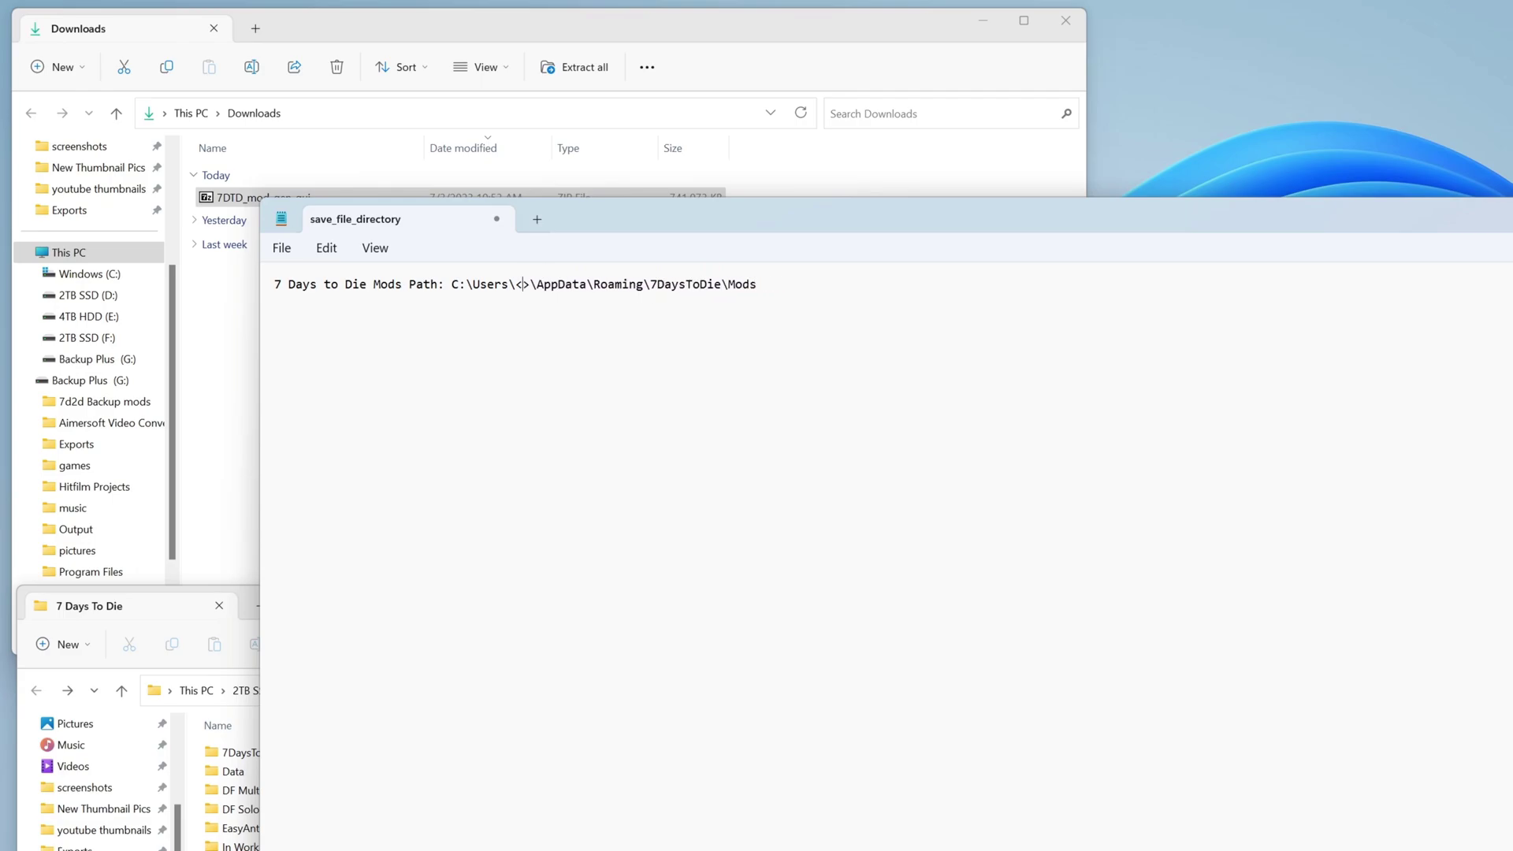
pyautogui.press('End')
pyautogui.hotkey('ctrl', 'shift', 'Left')
pyautogui.hotkey('ctrl', 'shift', 'Left')
pyautogui.hotkey('ctrl', 'shift', 'Left')
pyautogui.hotkey('ctrl', 'shift', 'Left')
pyautogui.hotkey('ctrl', 'shift', 'Left')
pyautogui.hotkey('ctrl', 'shift', 'Left')
pyautogui.hotkey('ctrl', 'shift', 'Left')
pyautogui.hotkey('ctrl', 'shift', 'Left')
pyautogui.hotkey('ctrl', 'shift', 'Left')
pyautogui.hotkey('ctrl', 'shift', 'Left')
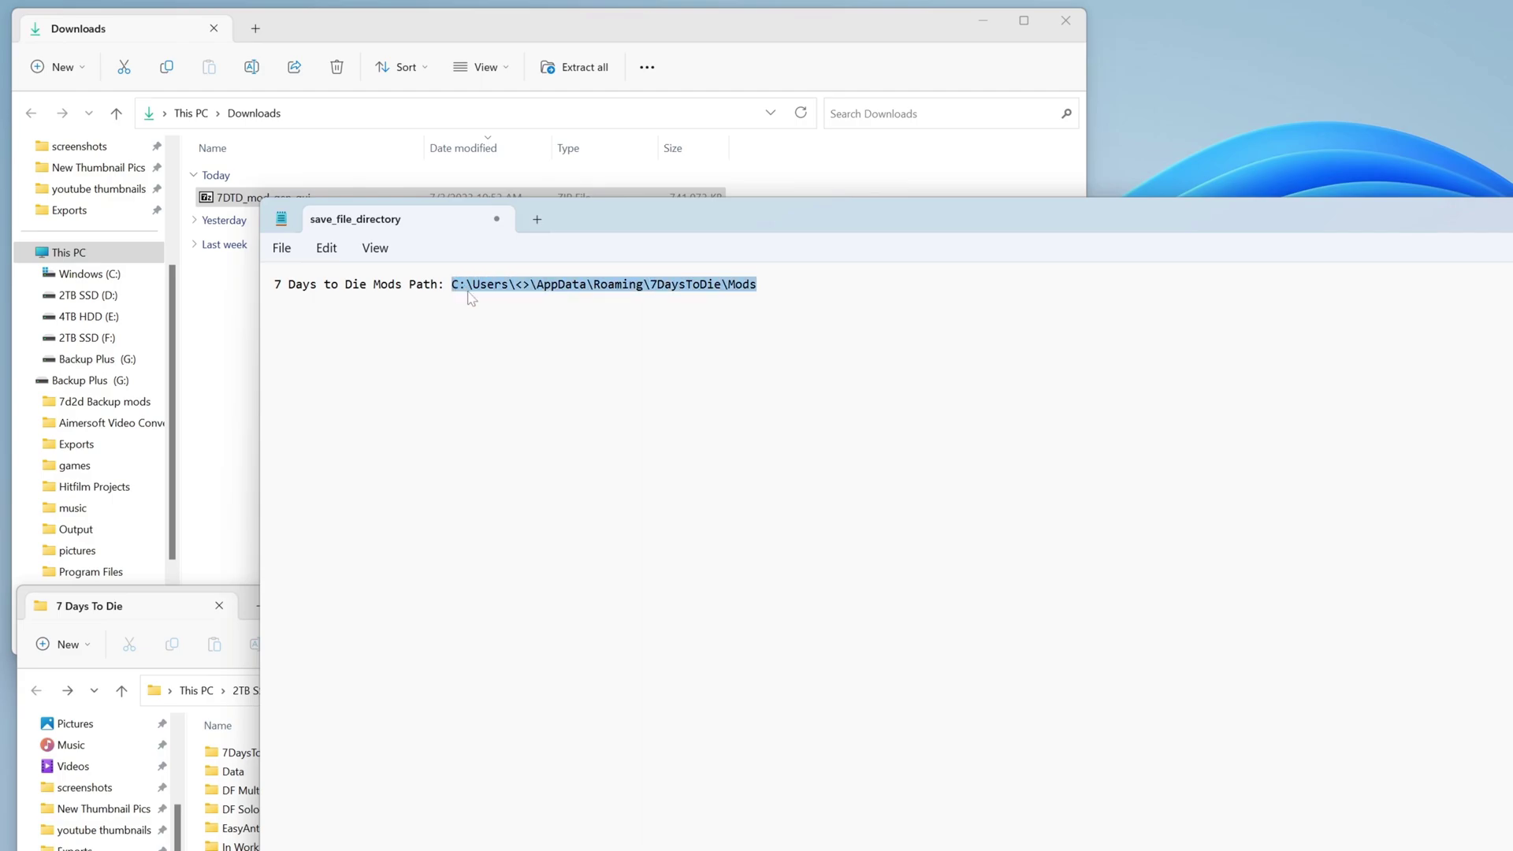
pyautogui.write('F:\\SteamLibrary\\steamapps\\common\\7 Days To Die\\Mods')
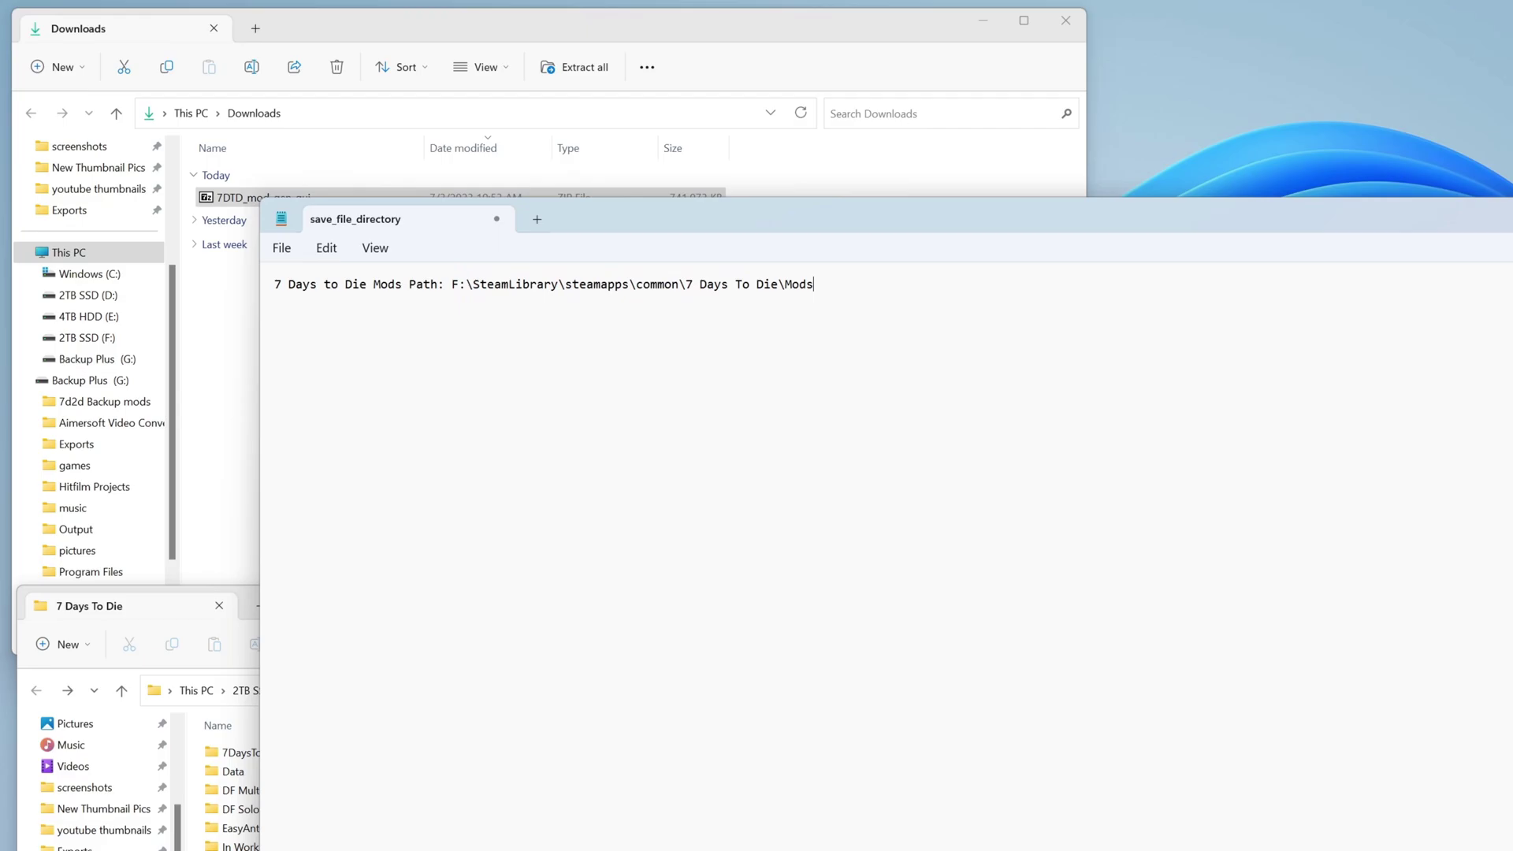
# - Save the save_file_directory note and close Notepad
pyautogui.click(282, 248)
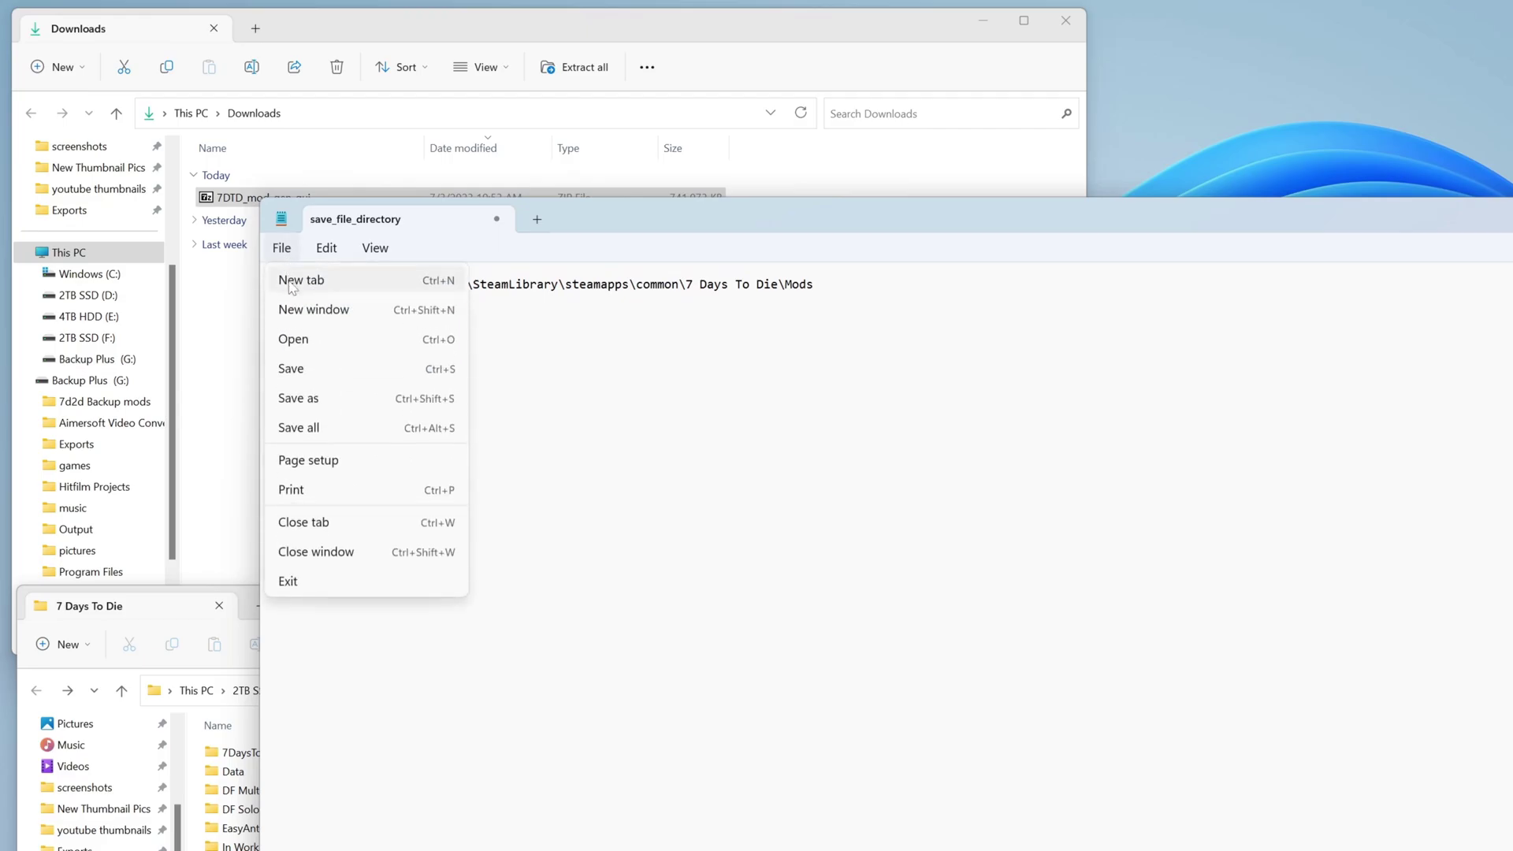
pyautogui.click(299, 369)
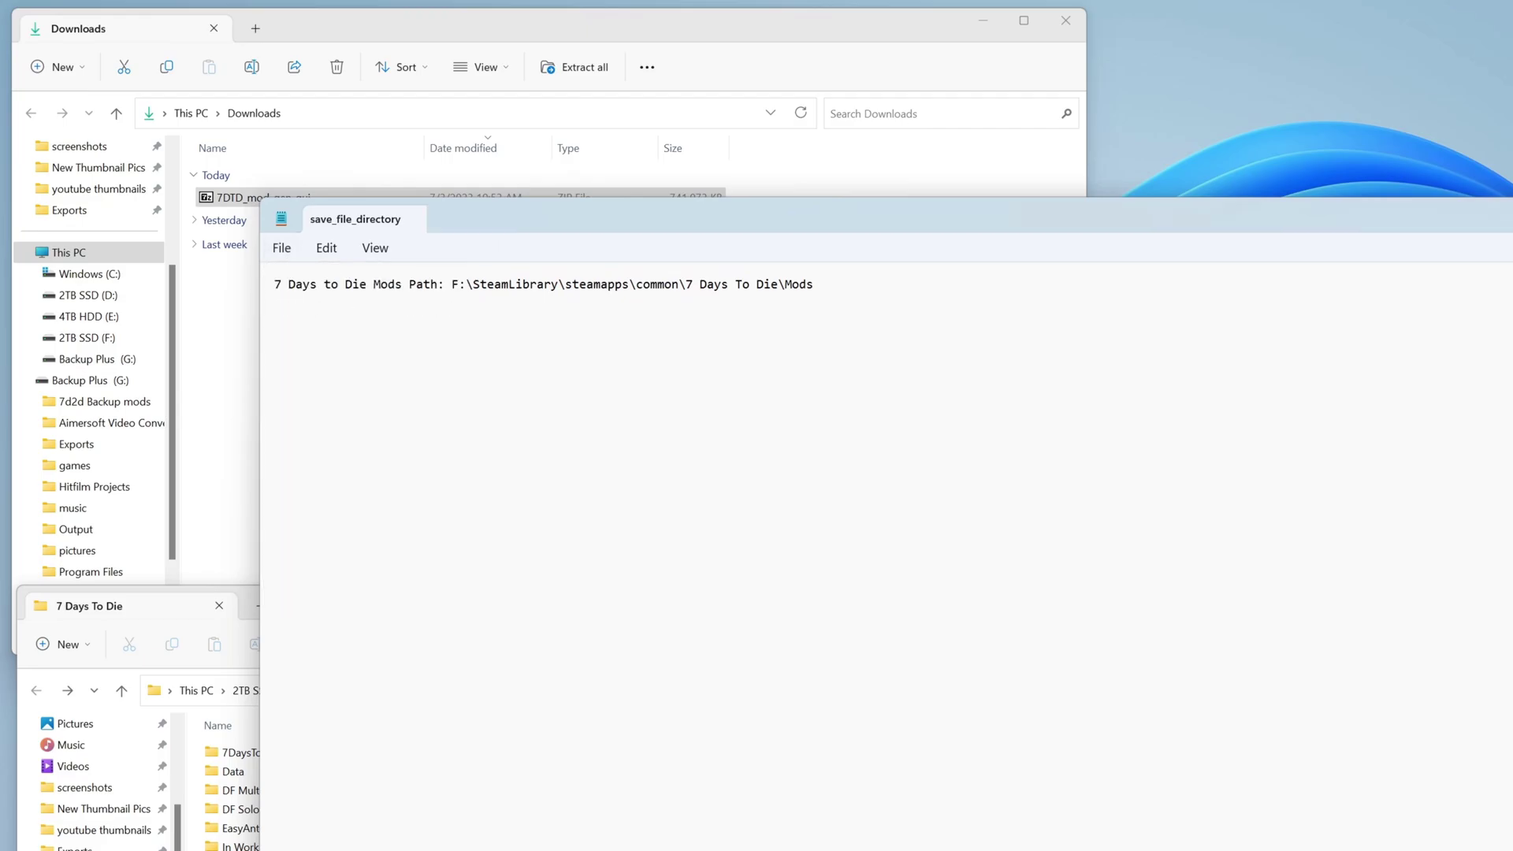
pyautogui.click(496, 218)
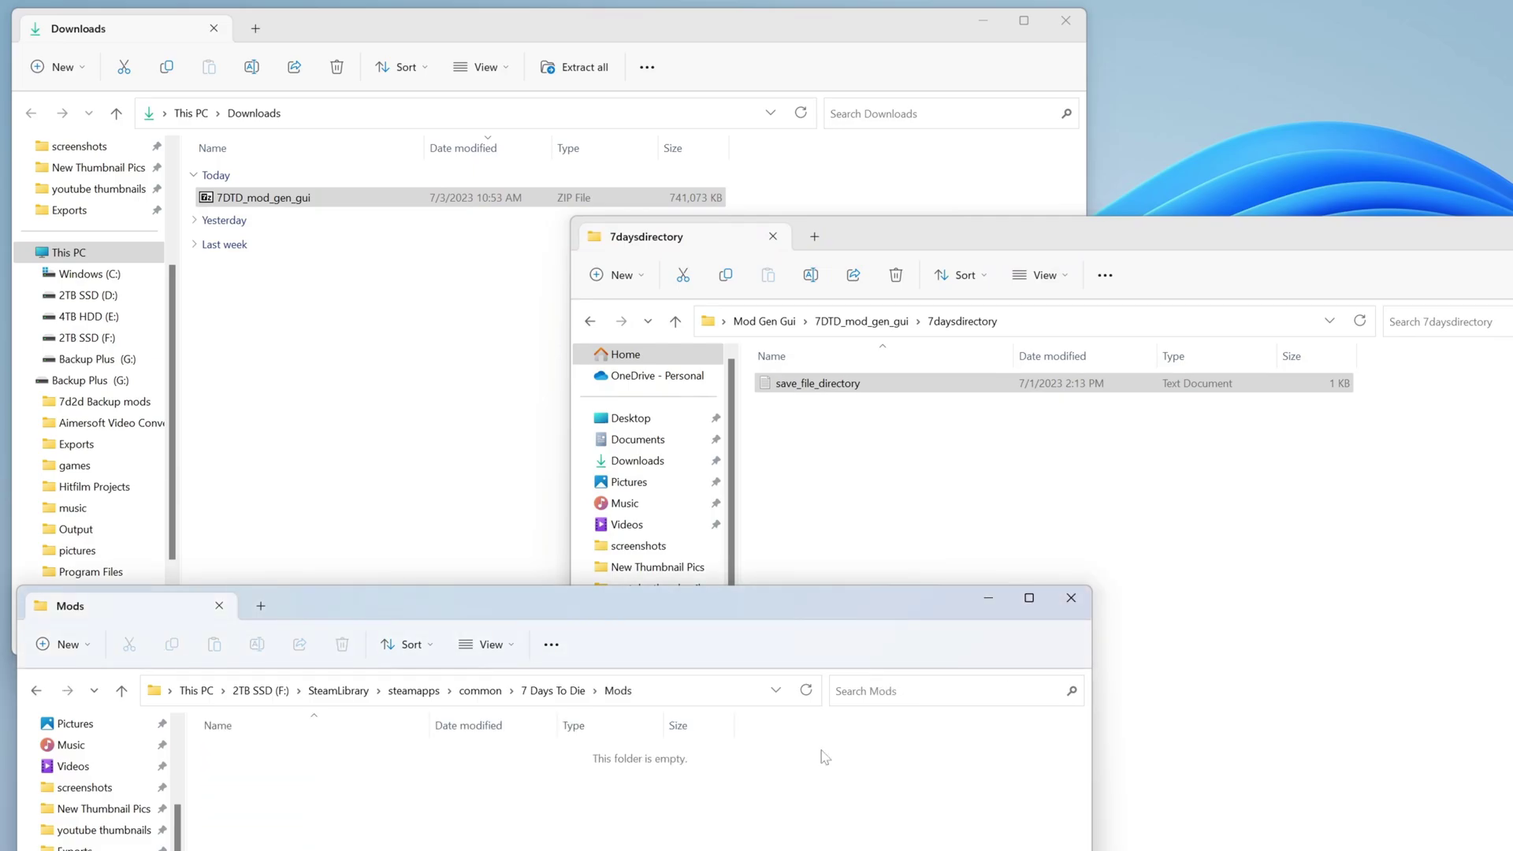
# - Run the 7DTD_mod_gen_gui application and move its window to the upper left
pyautogui.click(1029, 490)
pyautogui.click(590, 322)
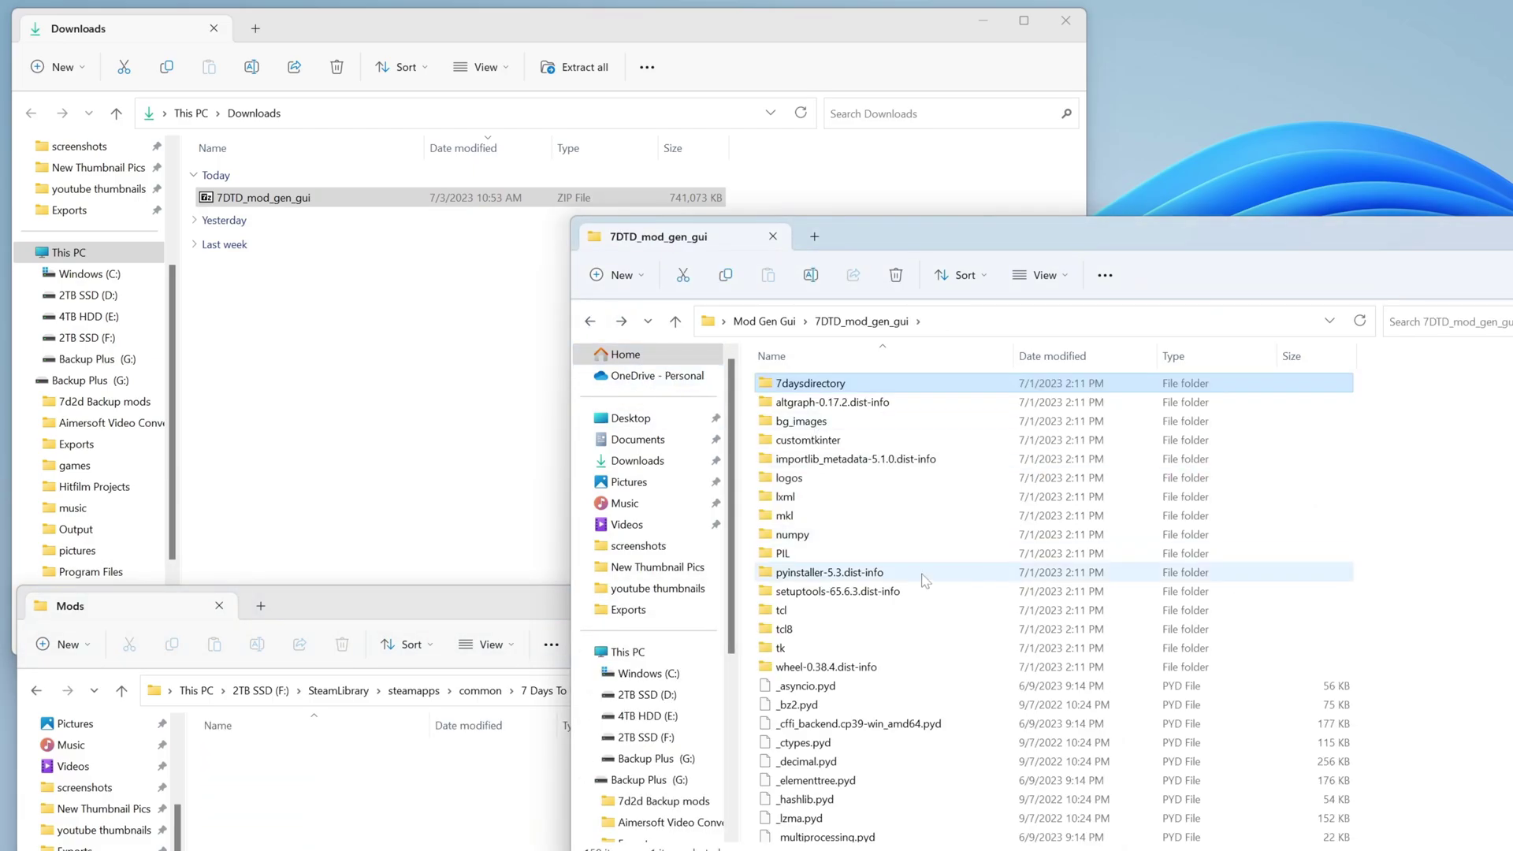
pyautogui.scroll(-3, 925, 552)
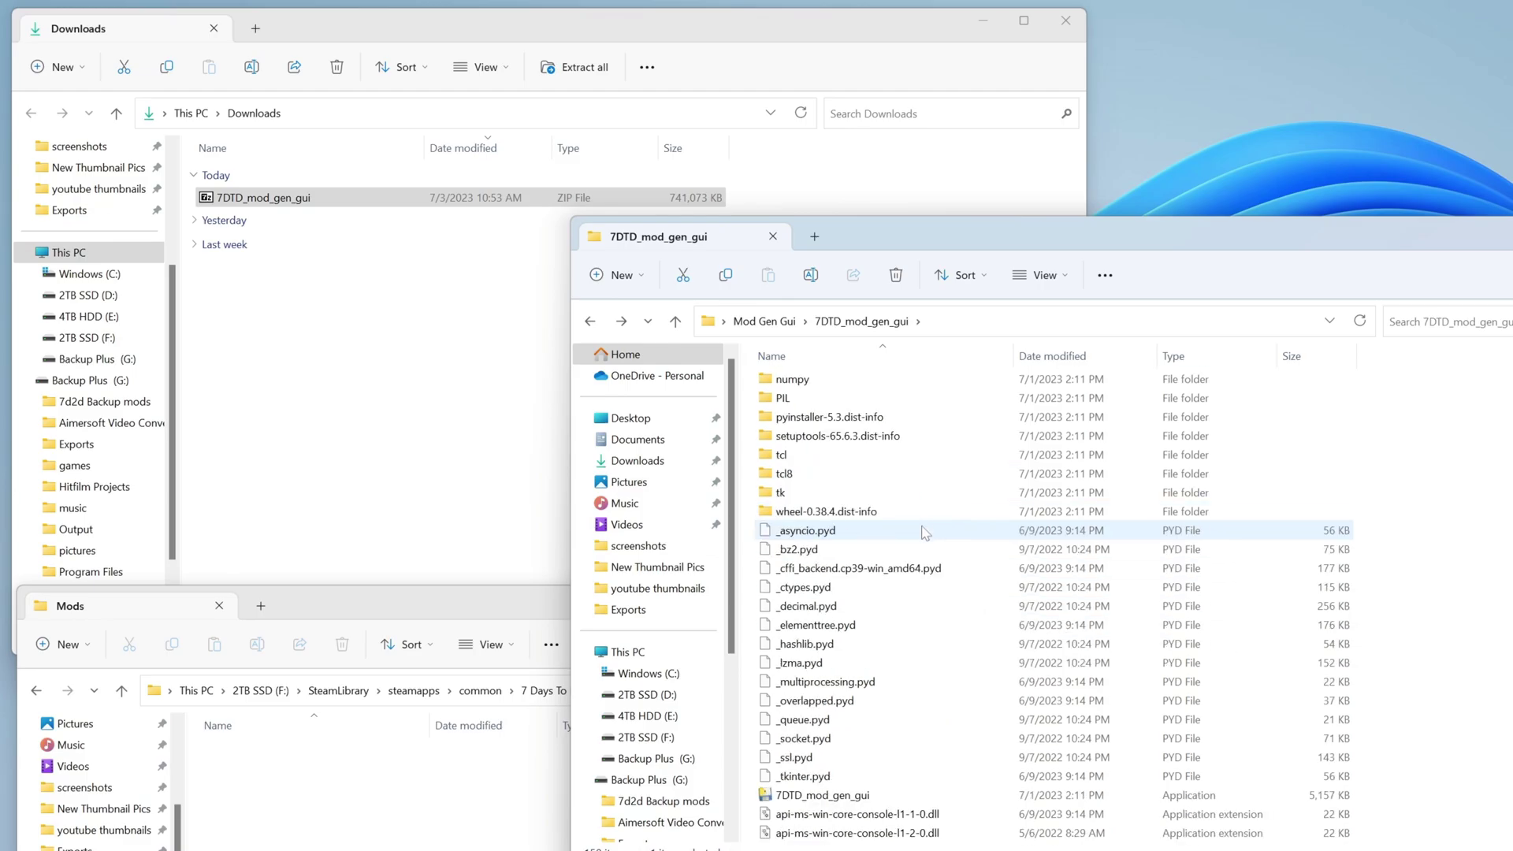
pyautogui.click(800, 805)
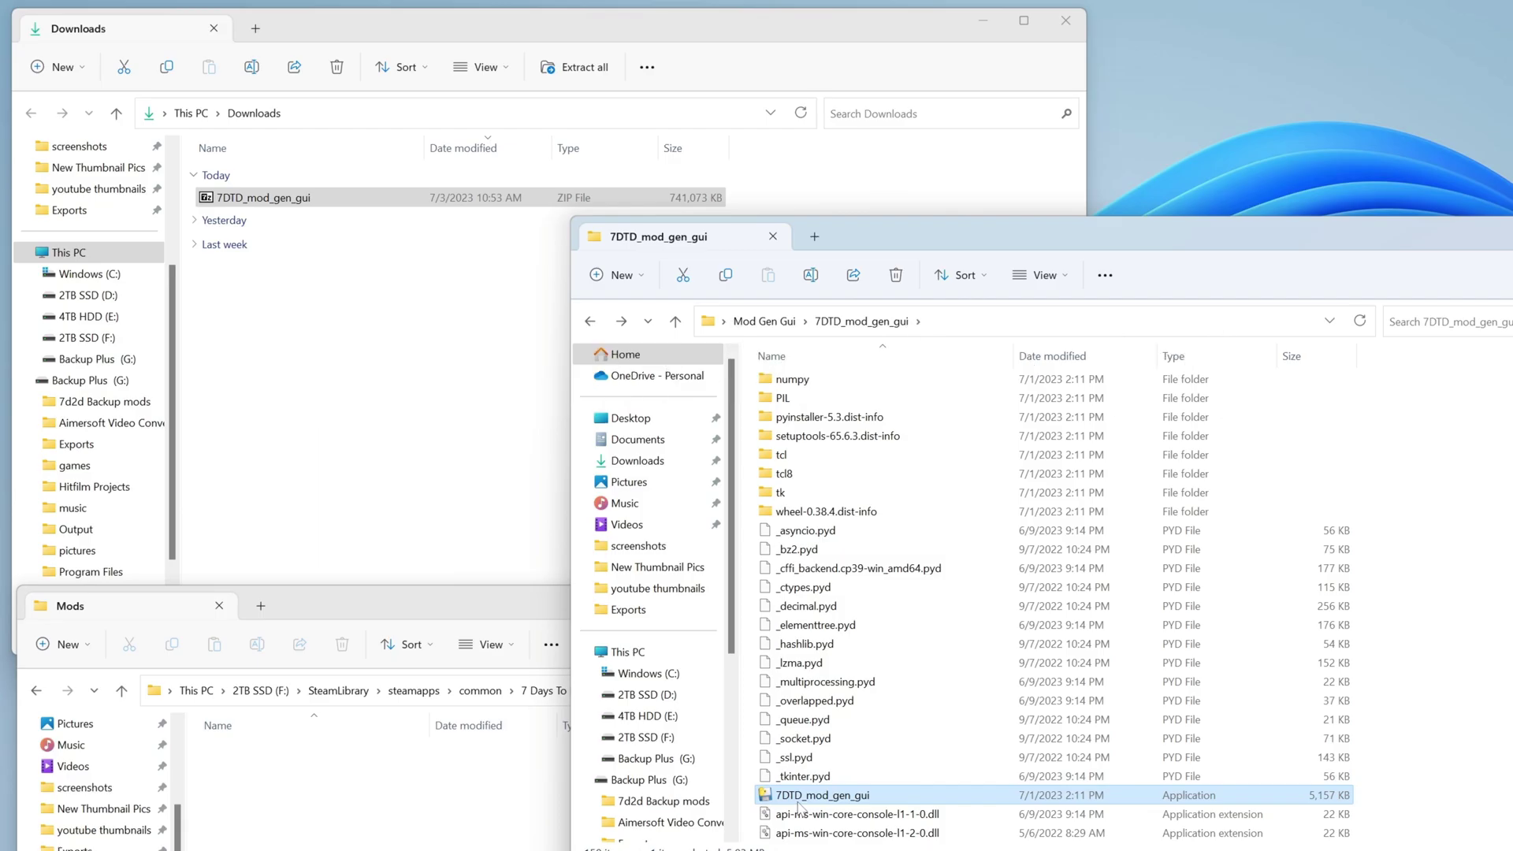
pyautogui.scroll(3, 898, 755)
pyautogui.scroll(-5, 894, 752)
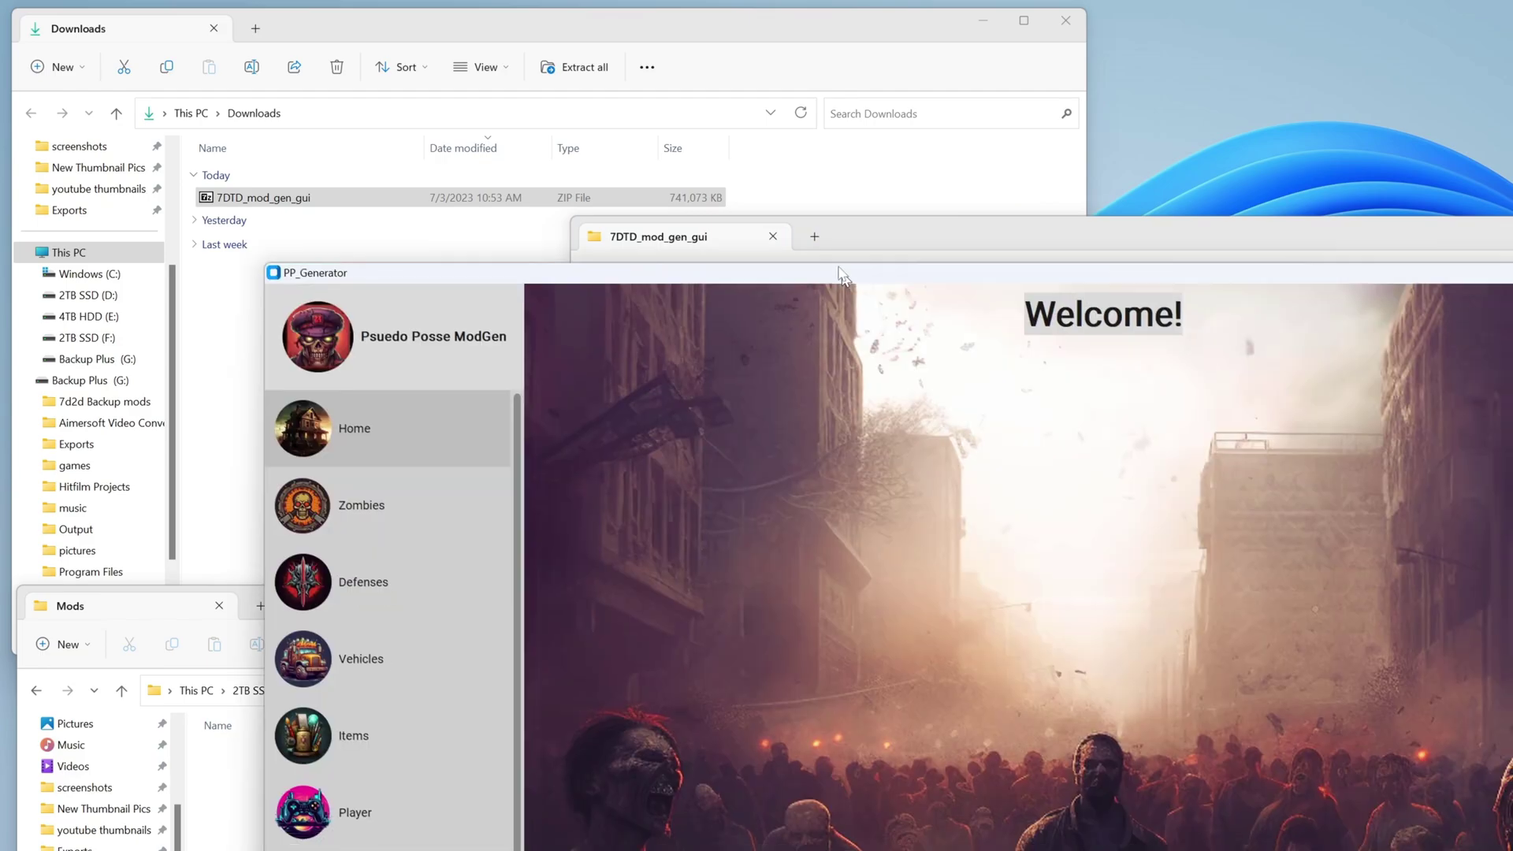
pyautogui.moveTo(841, 276); pyautogui.dragTo(625, 25)
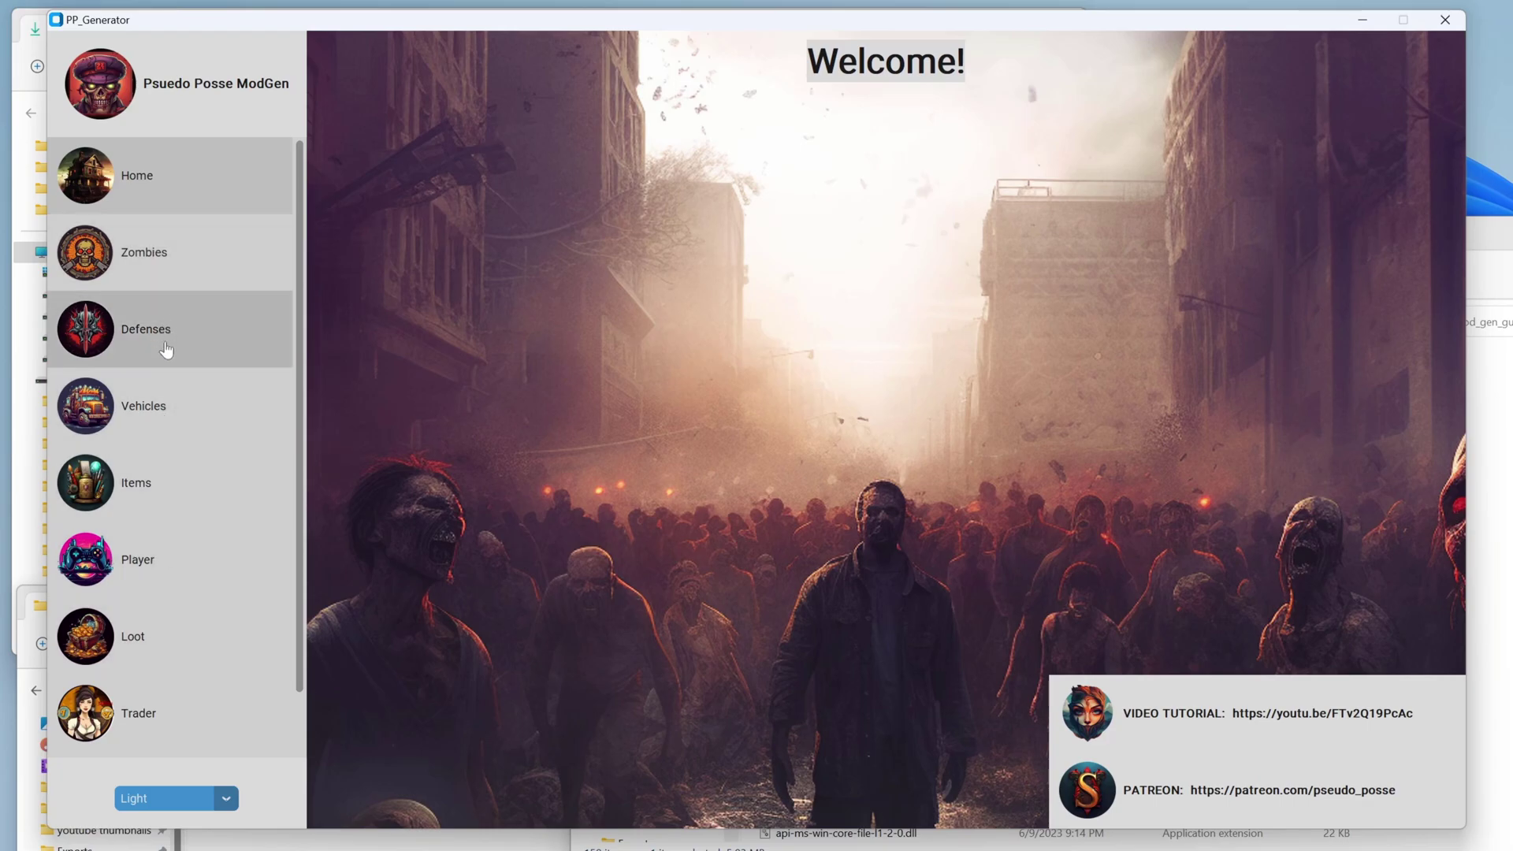
# - Open the Zombies page from the generator's sidebar
pyautogui.scroll(-1, 161, 486)
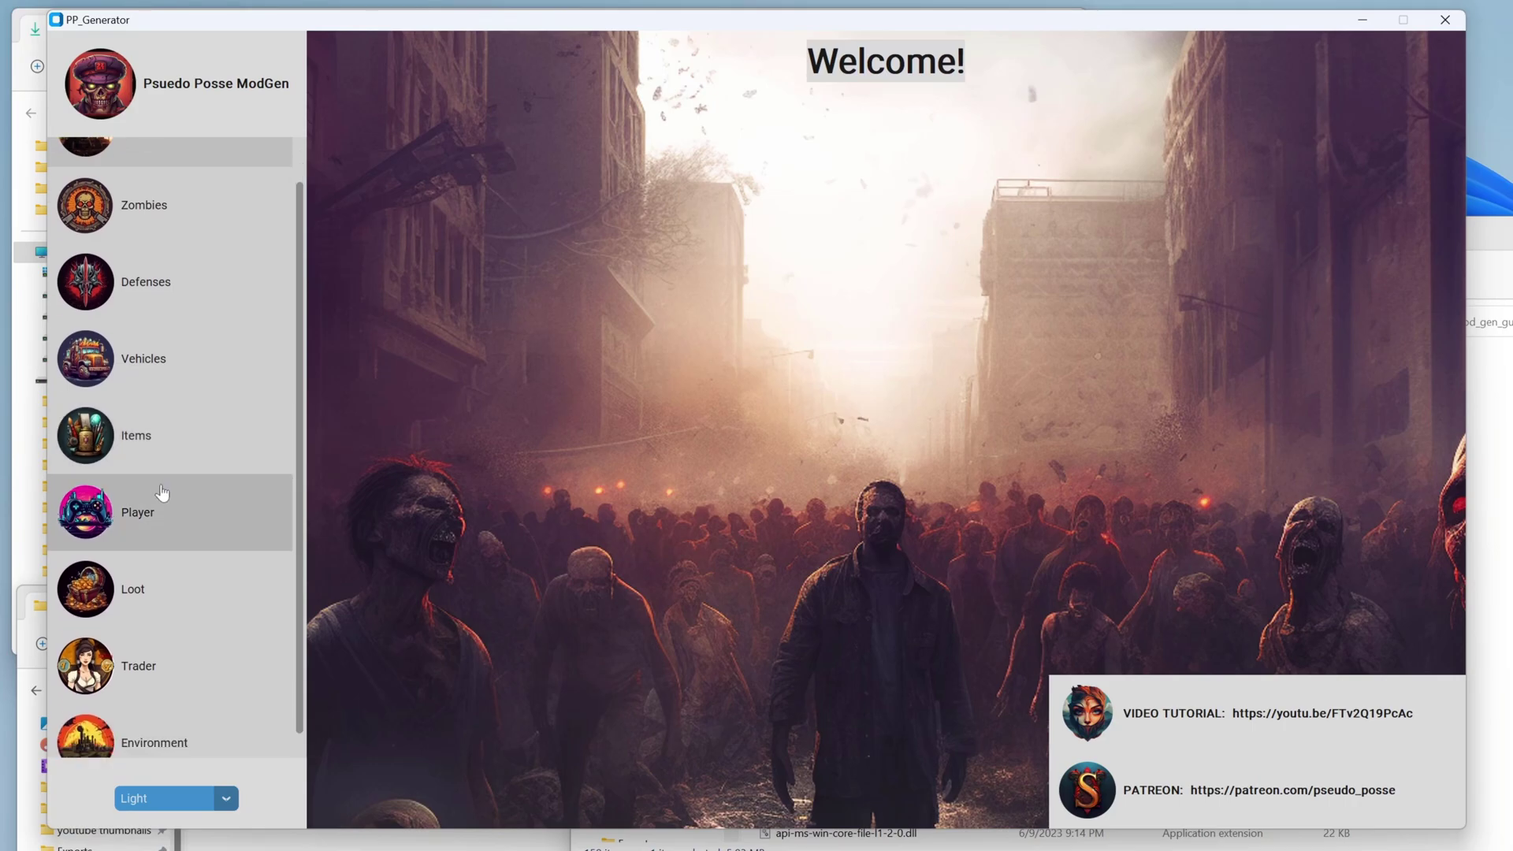
pyautogui.scroll(1, 162, 493)
pyautogui.click(145, 284)
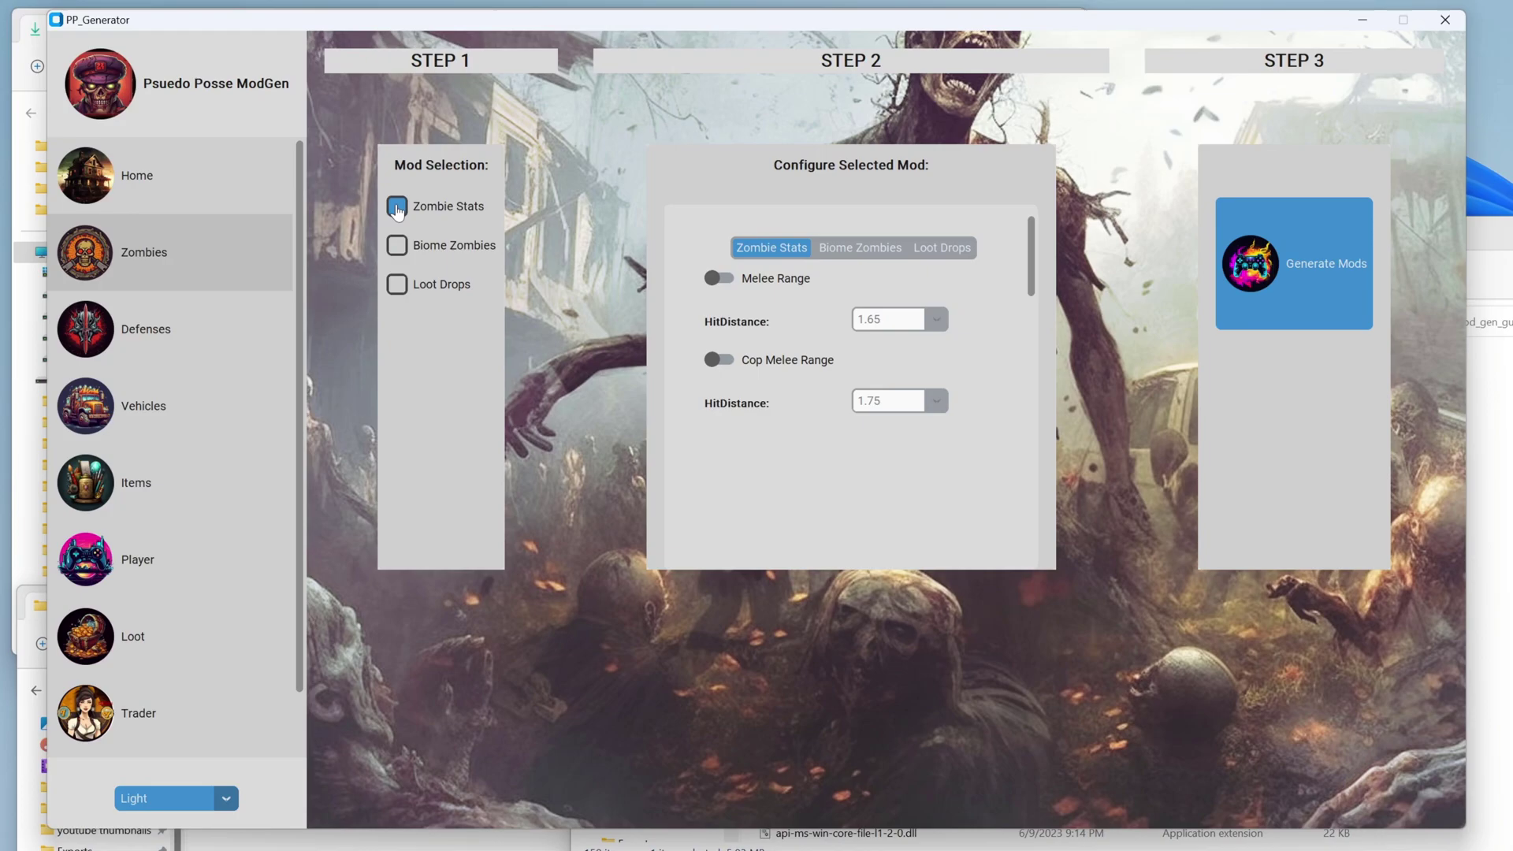
# - Tick Zombie Stats and set Melee Range HitDistance to 1.45
pyautogui.click(396, 207)
pyautogui.click(719, 279)
pyautogui.click(934, 322)
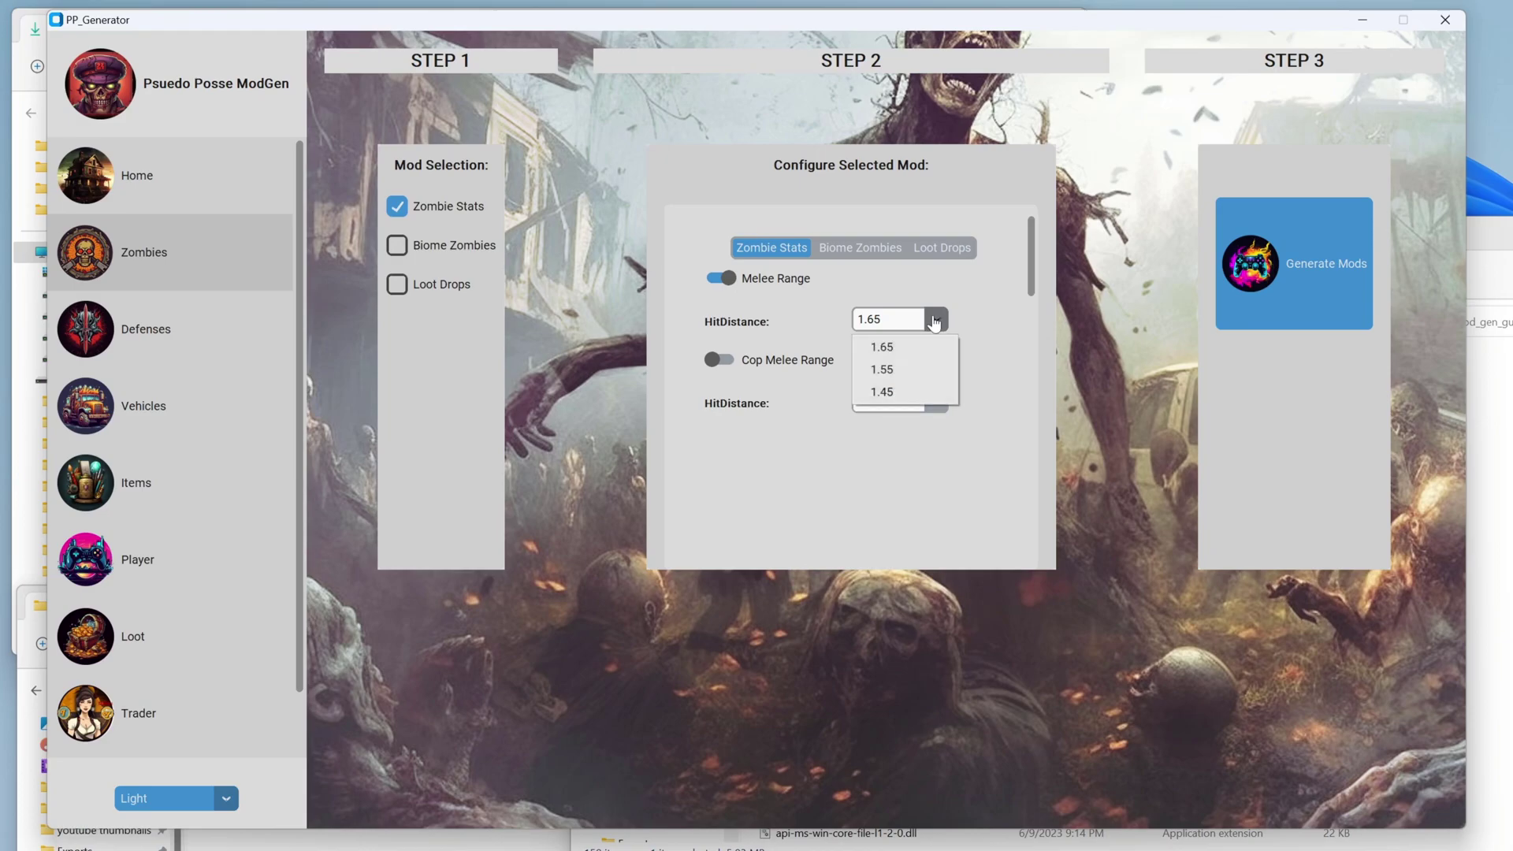
pyautogui.click(883, 392)
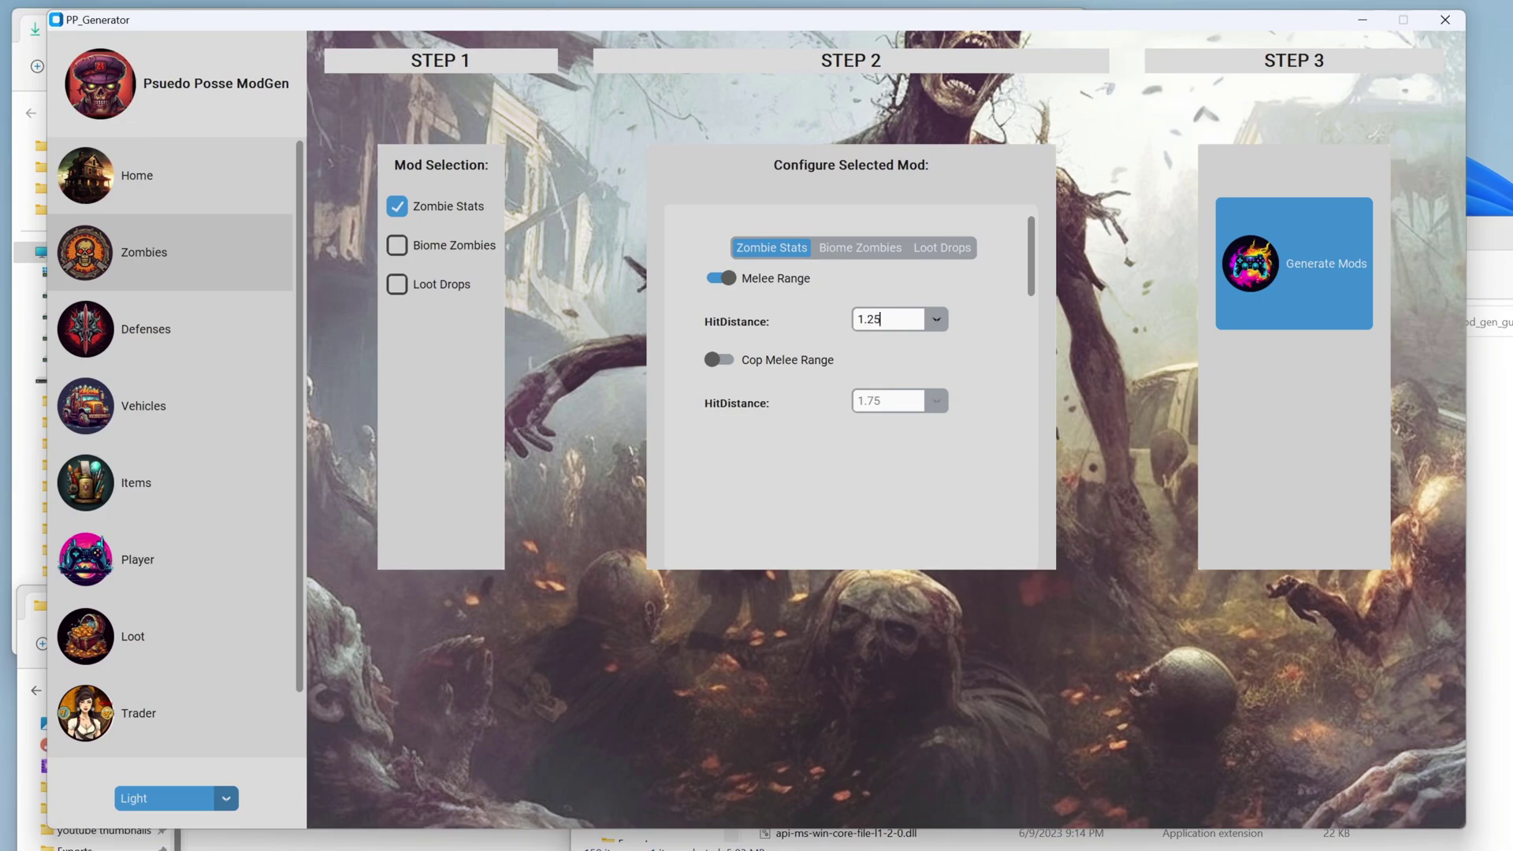
pyautogui.click(936, 319)
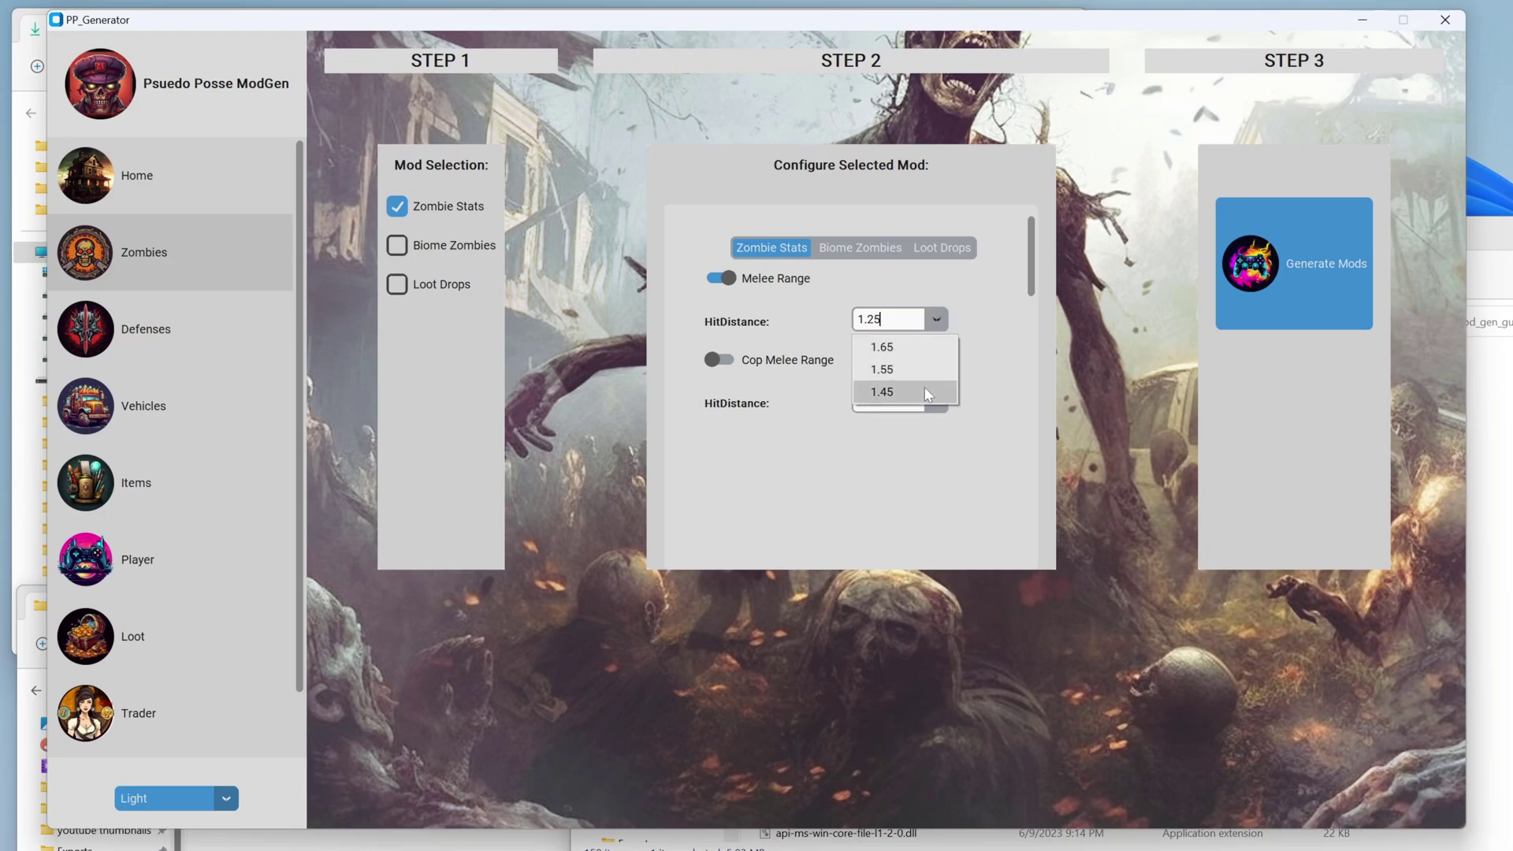
pyautogui.click(930, 392)
# - Set Cop Melee Range HitDistance to 1.55 and generate the mod
pyautogui.click(718, 360)
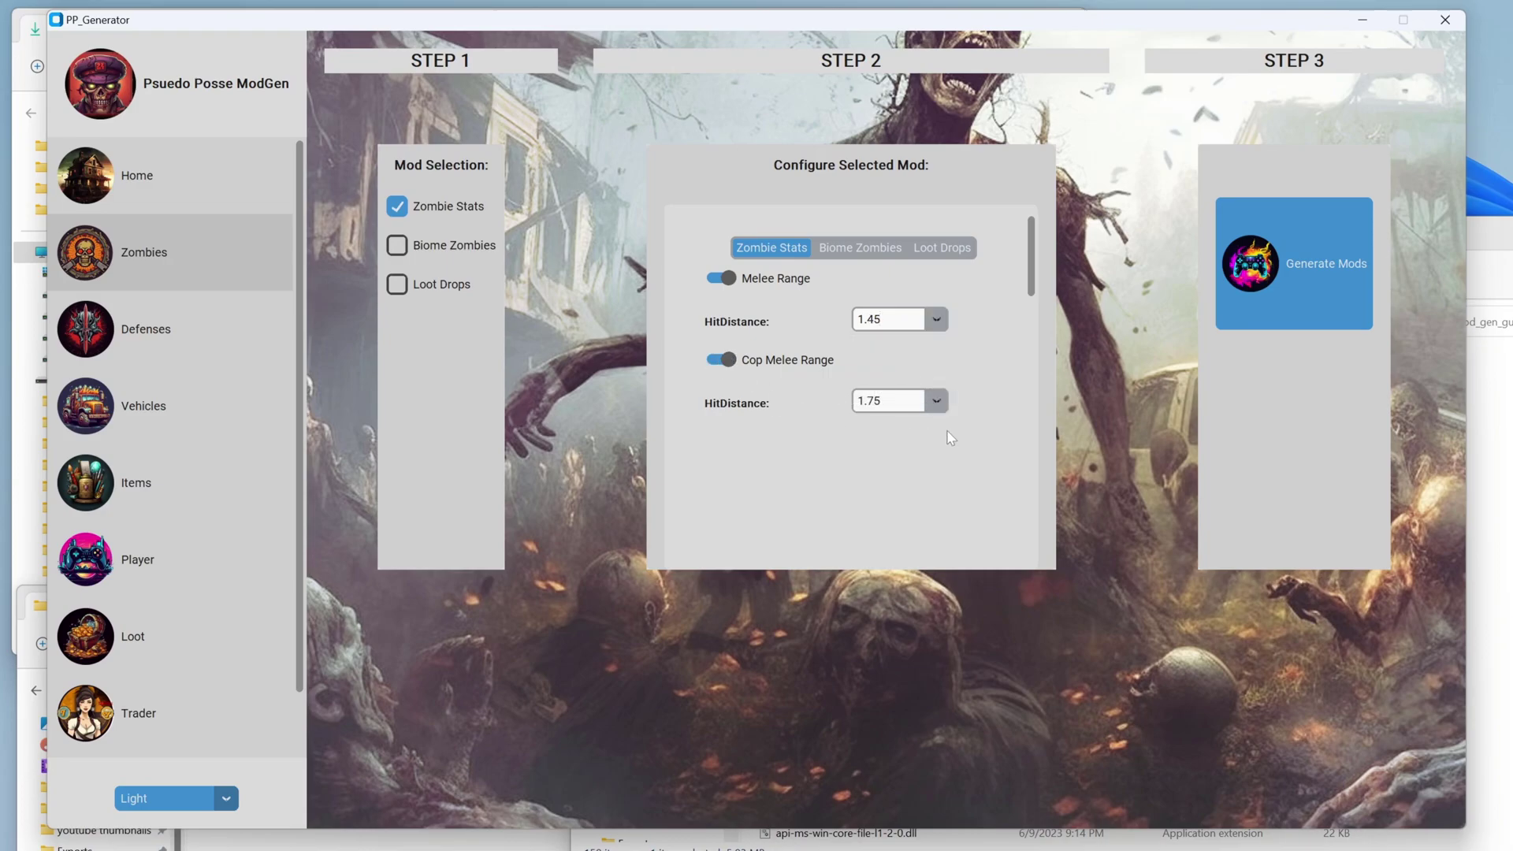
pyautogui.click(936, 401)
pyautogui.click(906, 473)
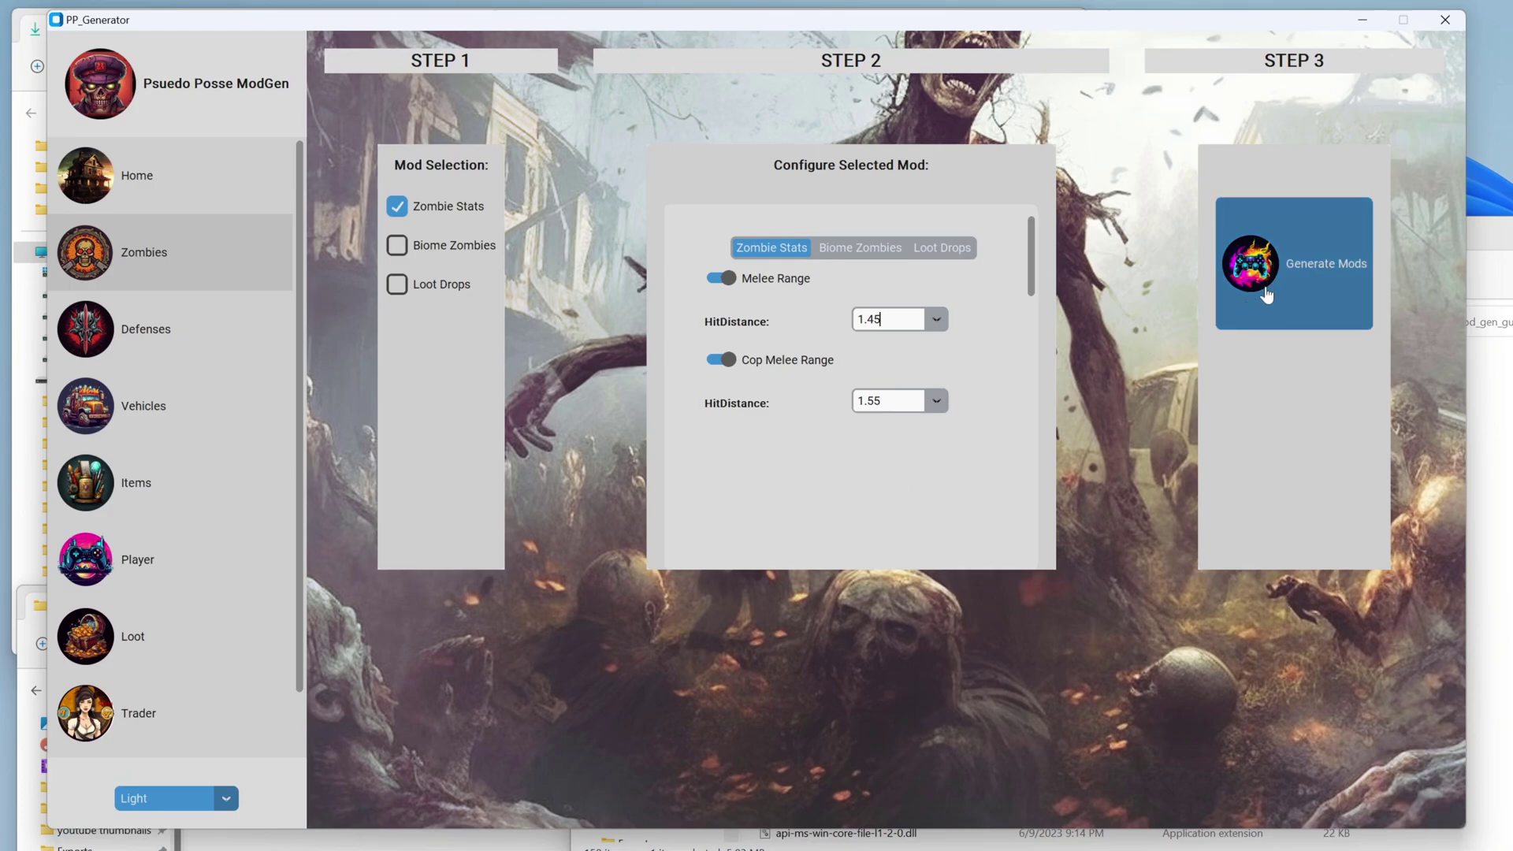
pyautogui.click(1266, 294)
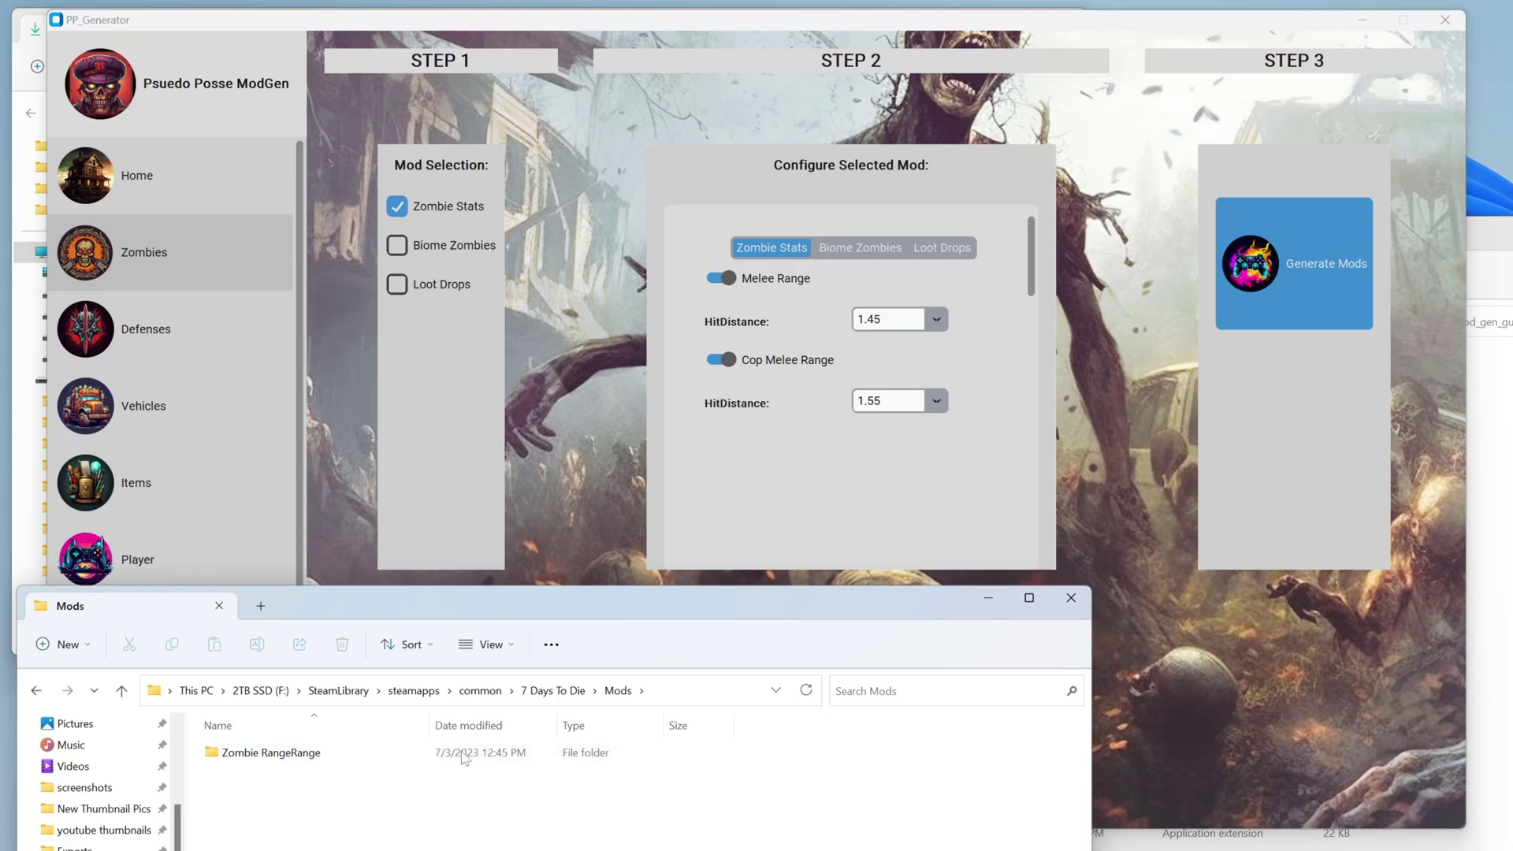
# - Return to PP_Generator after seeing the Zombie RangeRange folder in Mods
pyautogui.click(729, 507)
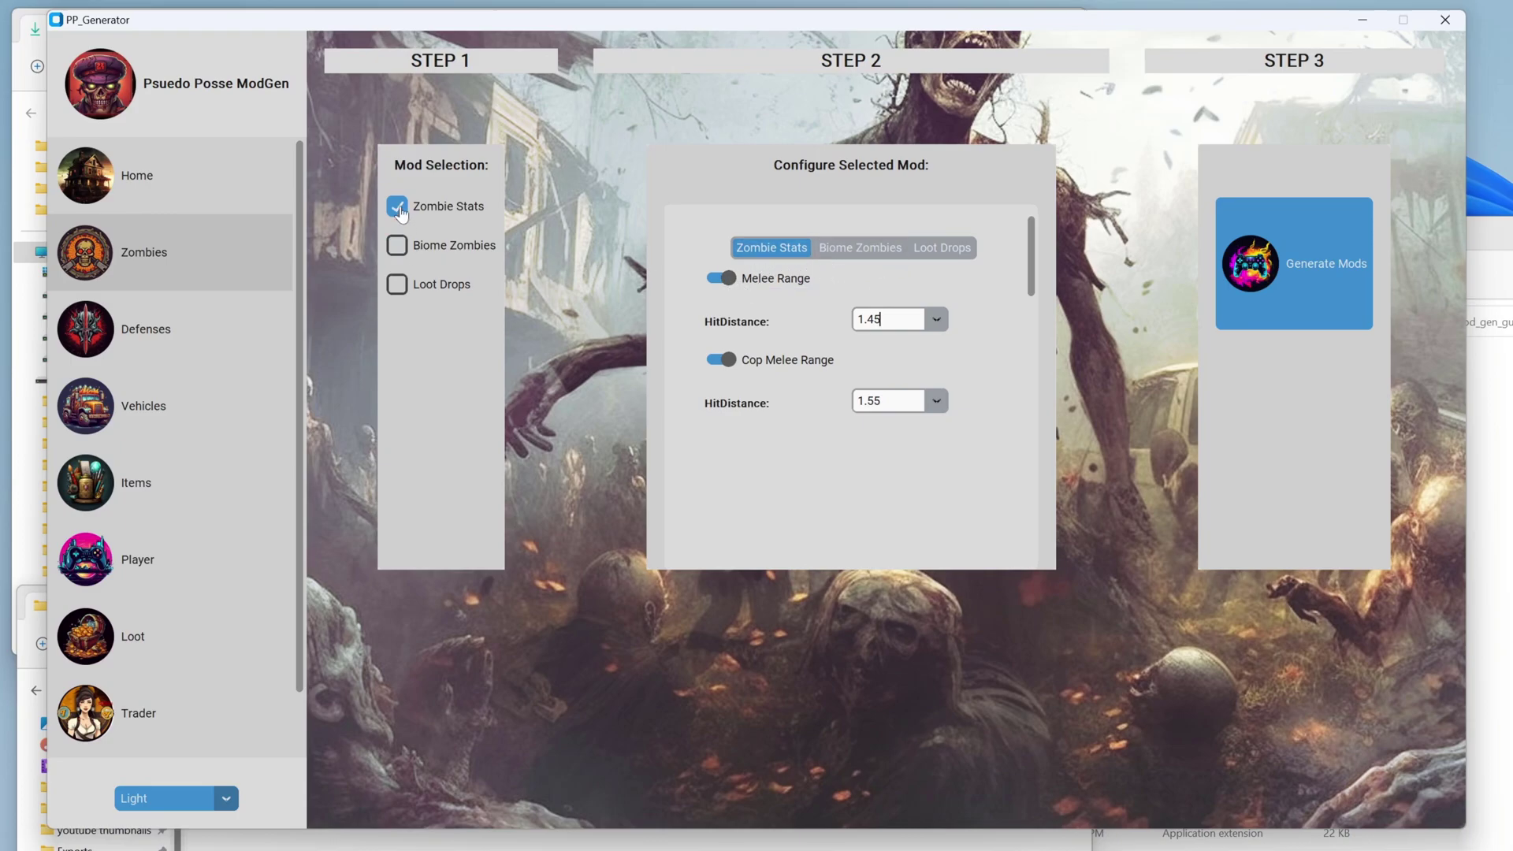
# - Swap Zombie Stats for Biome Zombies and set Pine Forest MaxCountAll and MaxCountNight to 8
pyautogui.click(399, 208)
pyautogui.click(397, 249)
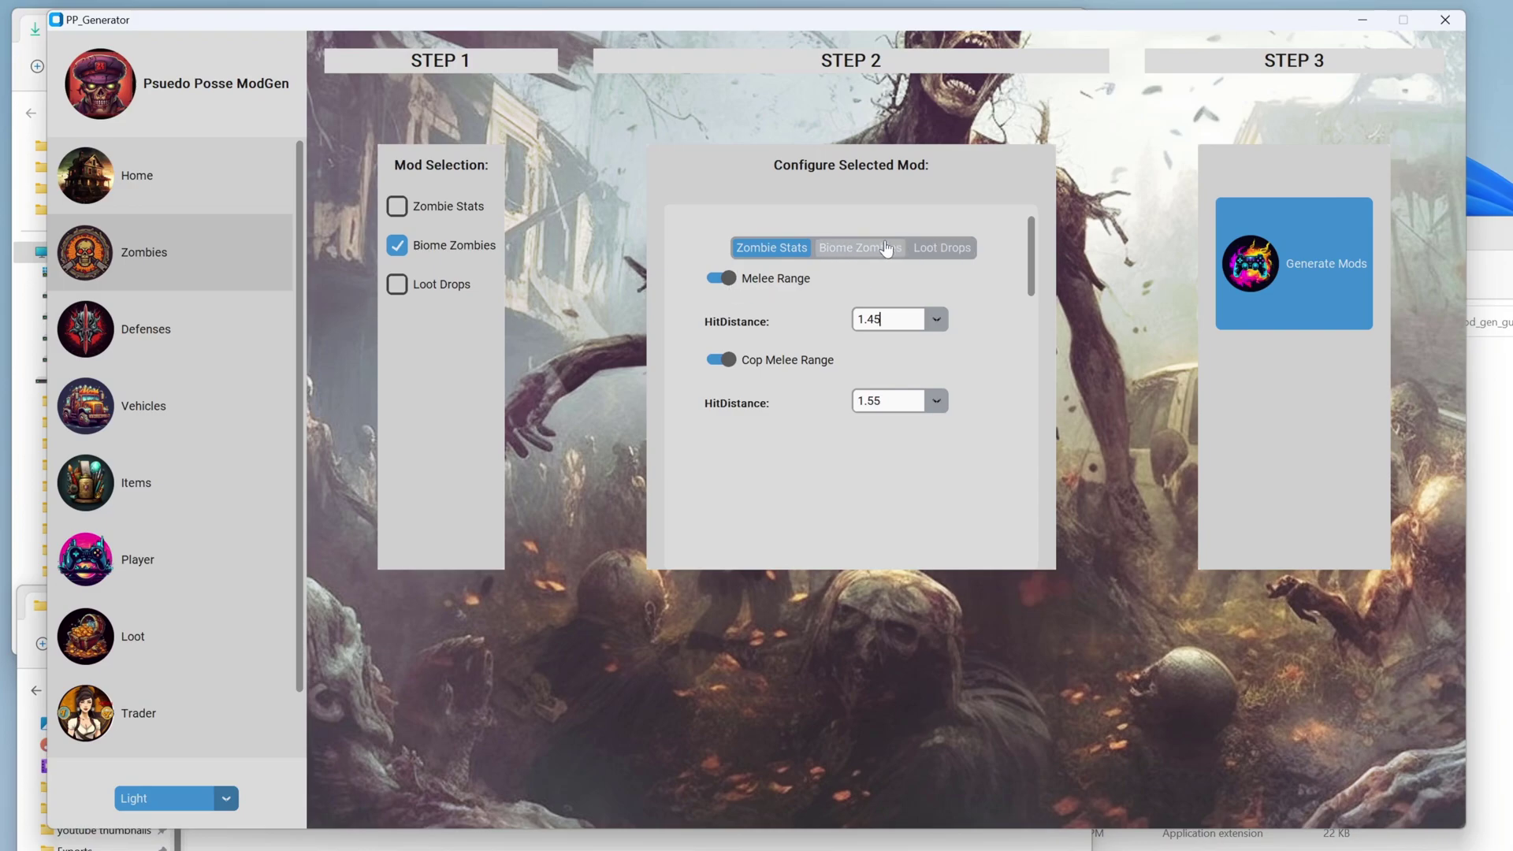
pyautogui.click(859, 248)
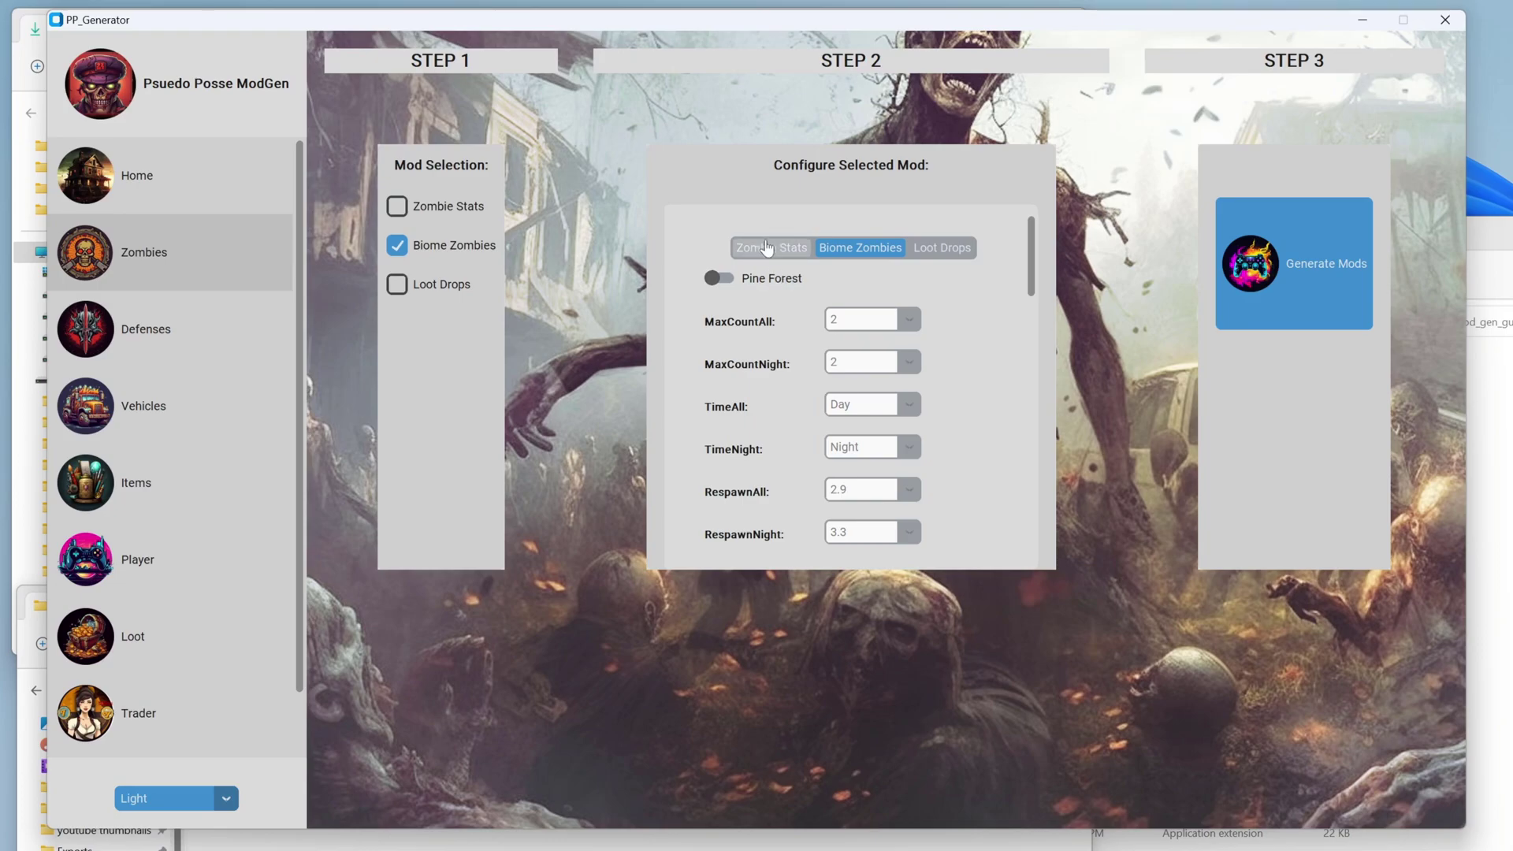
pyautogui.click(713, 279)
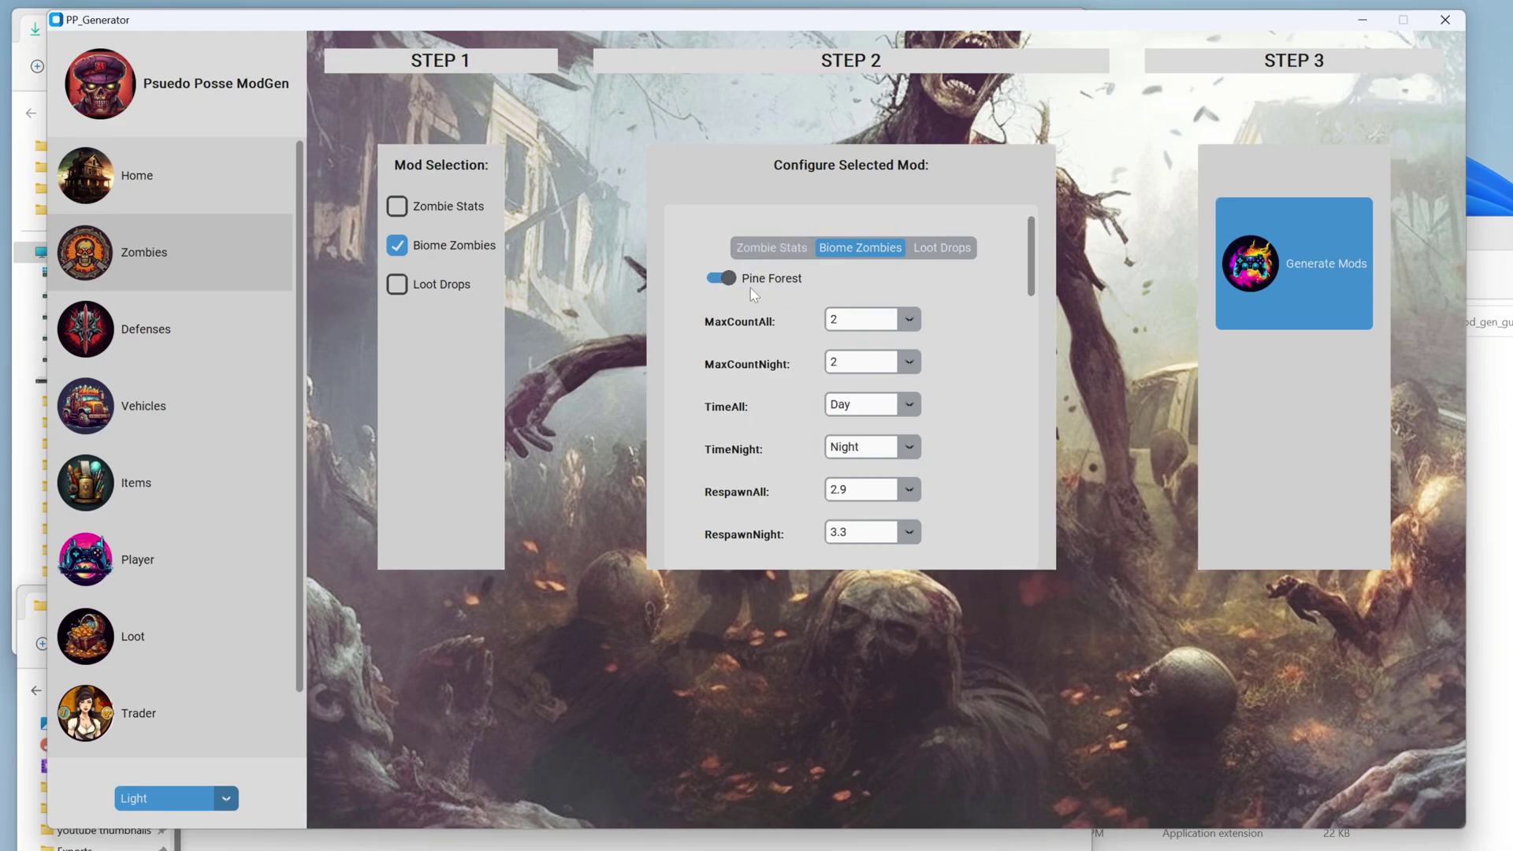
pyautogui.click(909, 319)
pyautogui.click(875, 392)
pyautogui.click(908, 361)
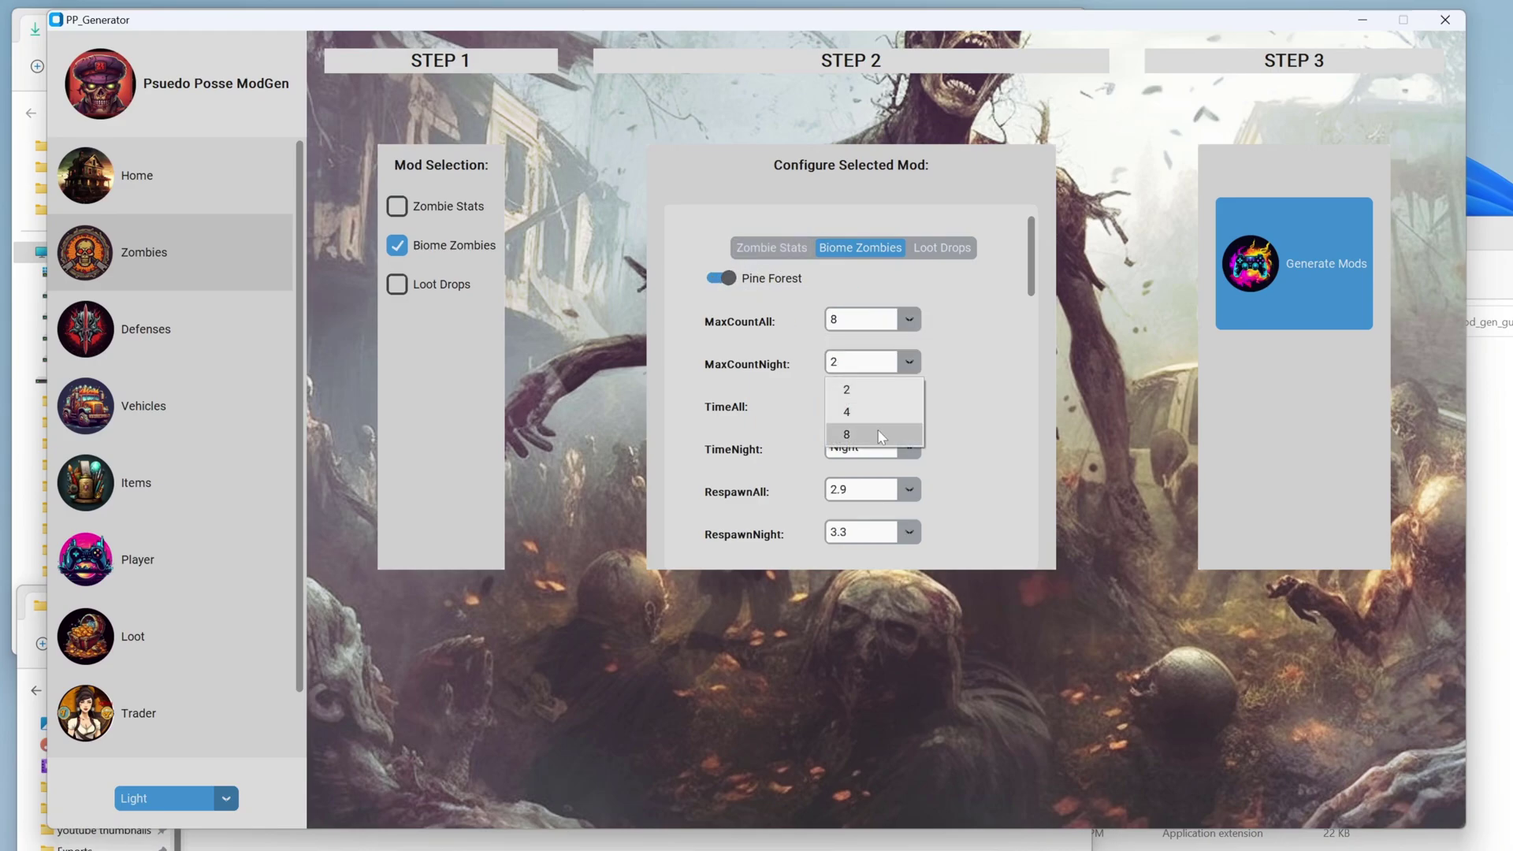
pyautogui.click(879, 433)
# - Enable Snow and set its MaxCountAll to 8 and MaxCountNight to 16
pyautogui.scroll(-5, 942, 408)
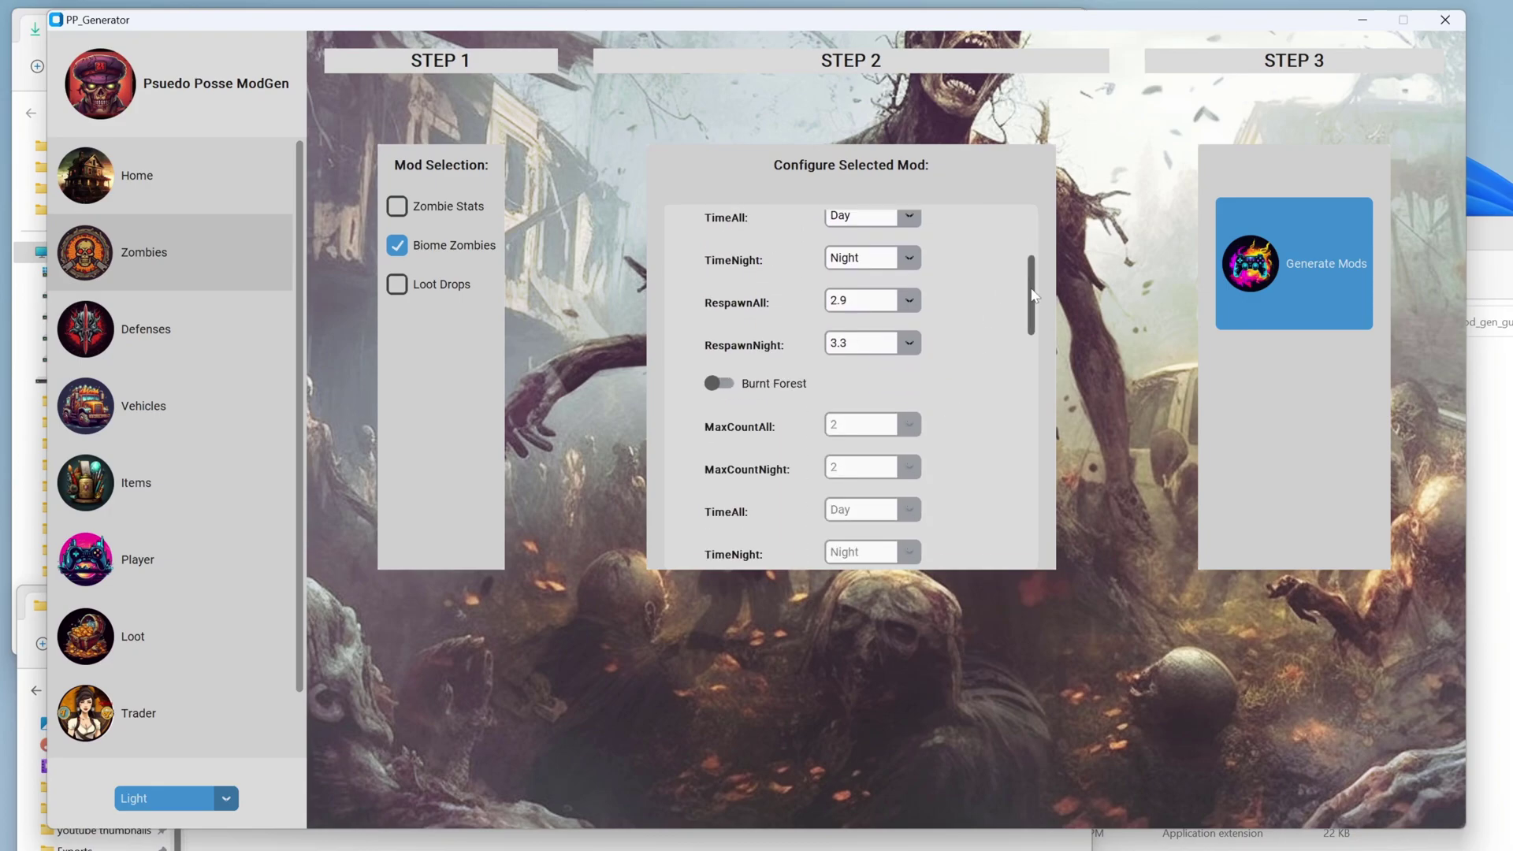
pyautogui.moveTo(1032, 295); pyautogui.dragTo(1022, 495)
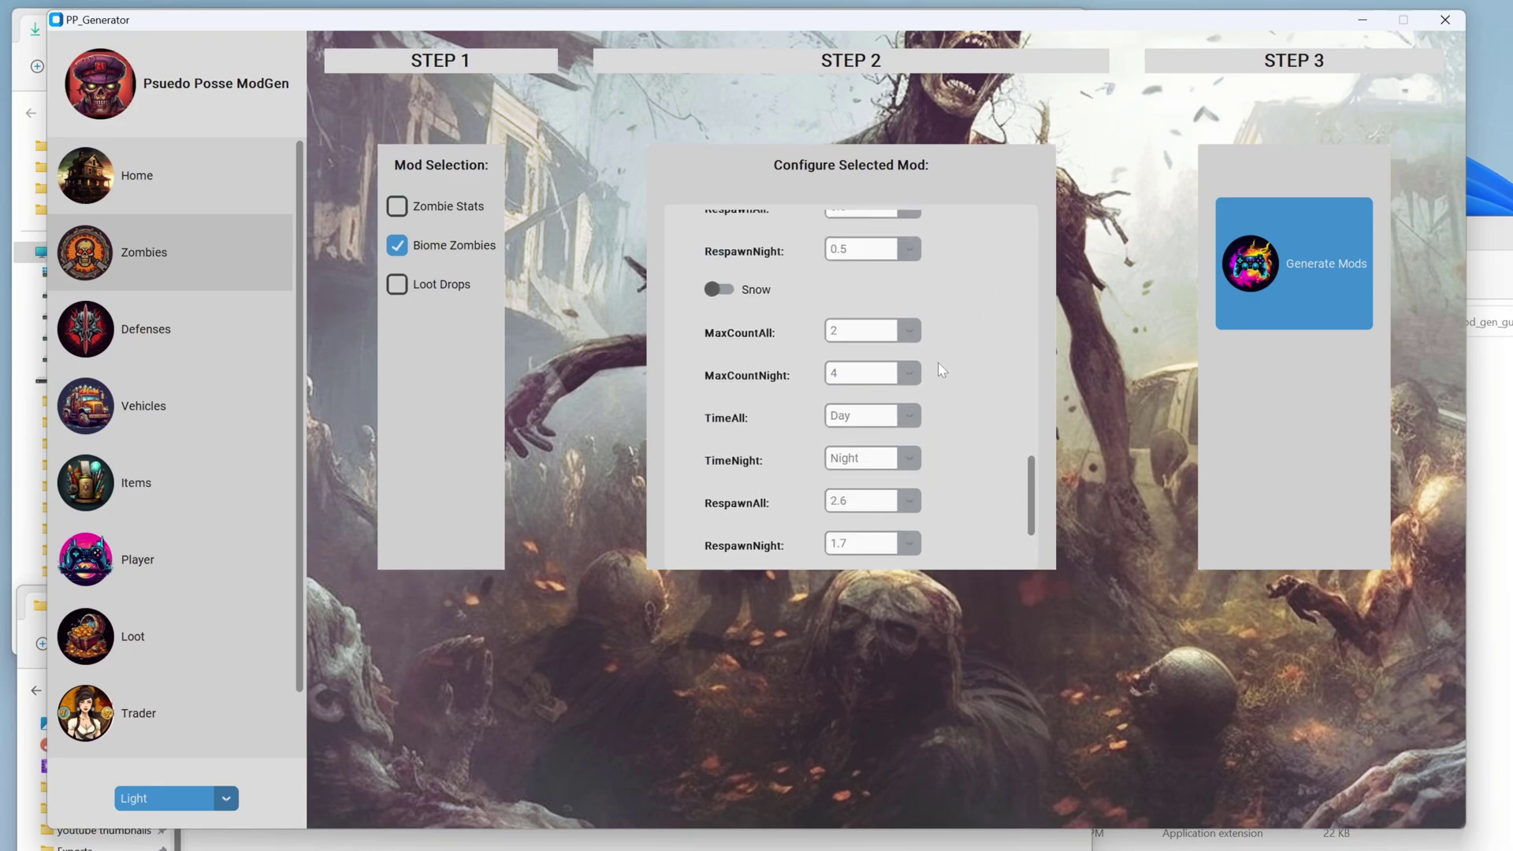
pyautogui.scroll(3, 938, 369)
pyautogui.click(719, 395)
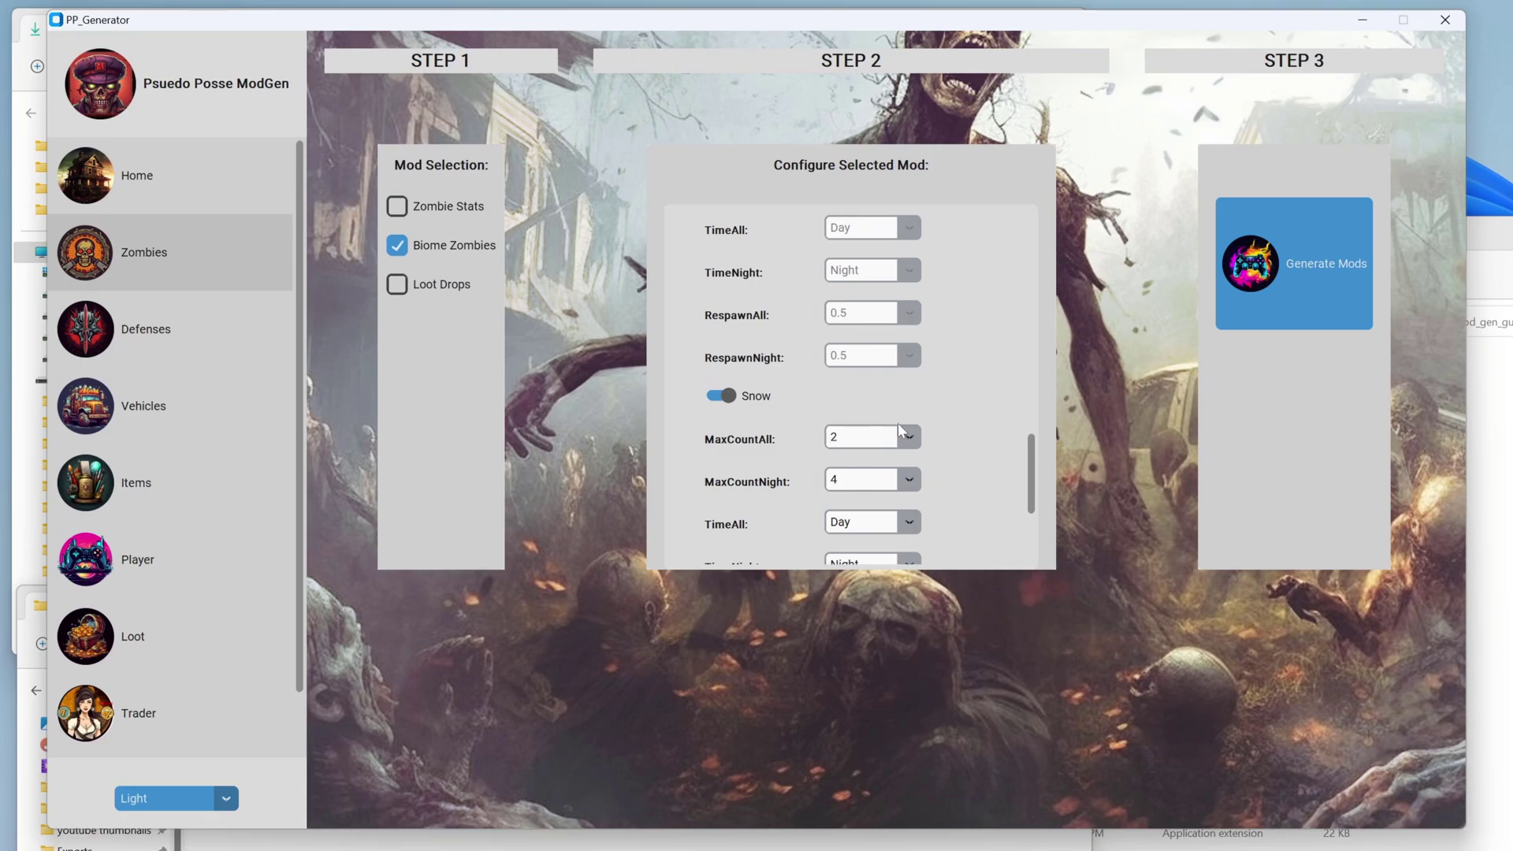
pyautogui.click(909, 437)
pyautogui.click(847, 509)
pyautogui.click(909, 479)
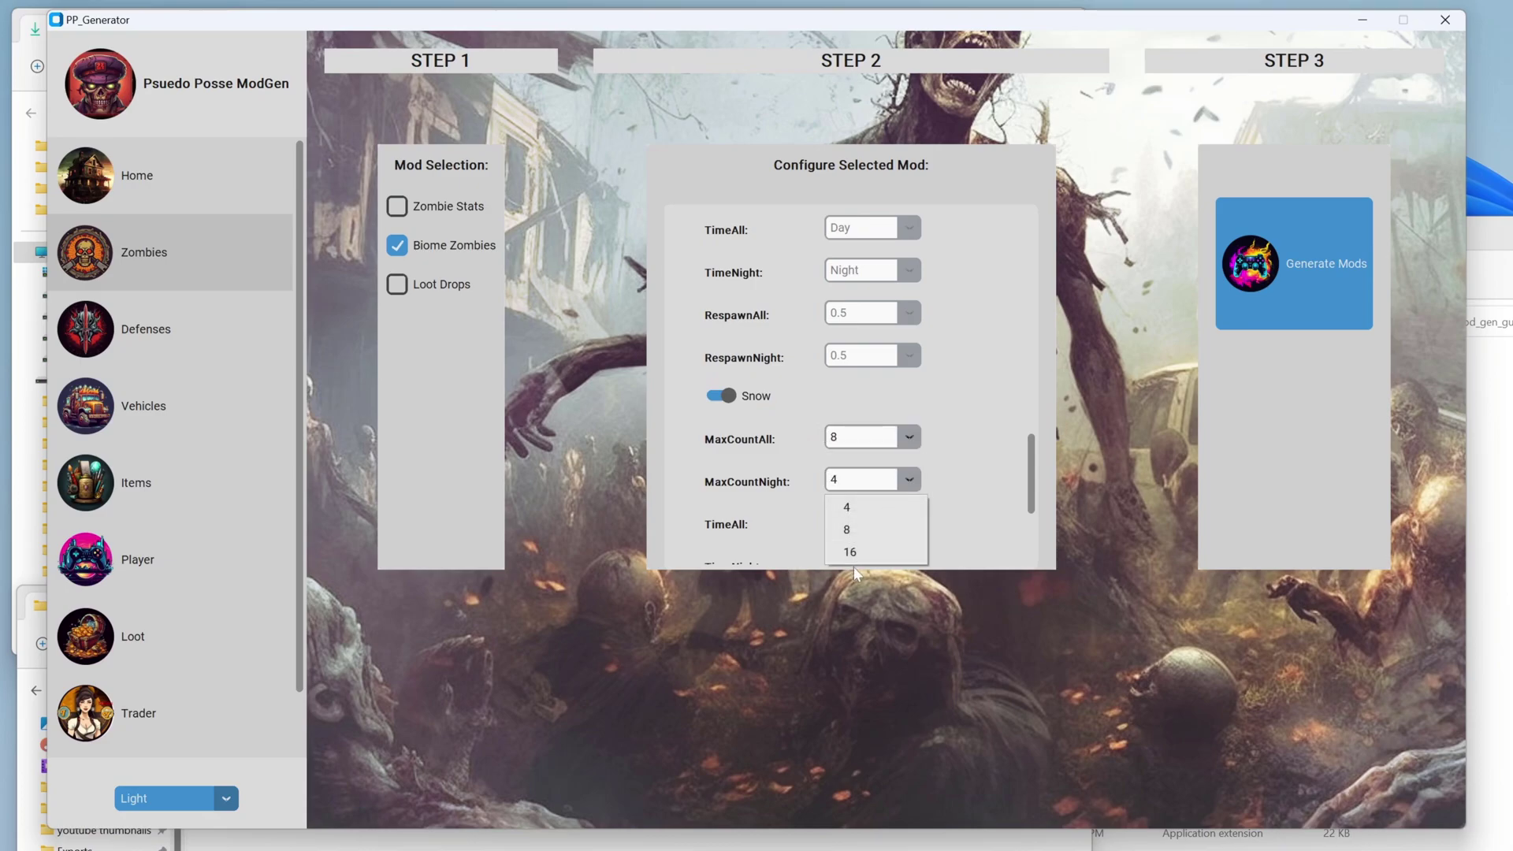
pyautogui.click(851, 551)
# - Enable Wasteland and set its MaxCountAll to 8 and MaxCountNight to 16
pyautogui.scroll(-3, 939, 457)
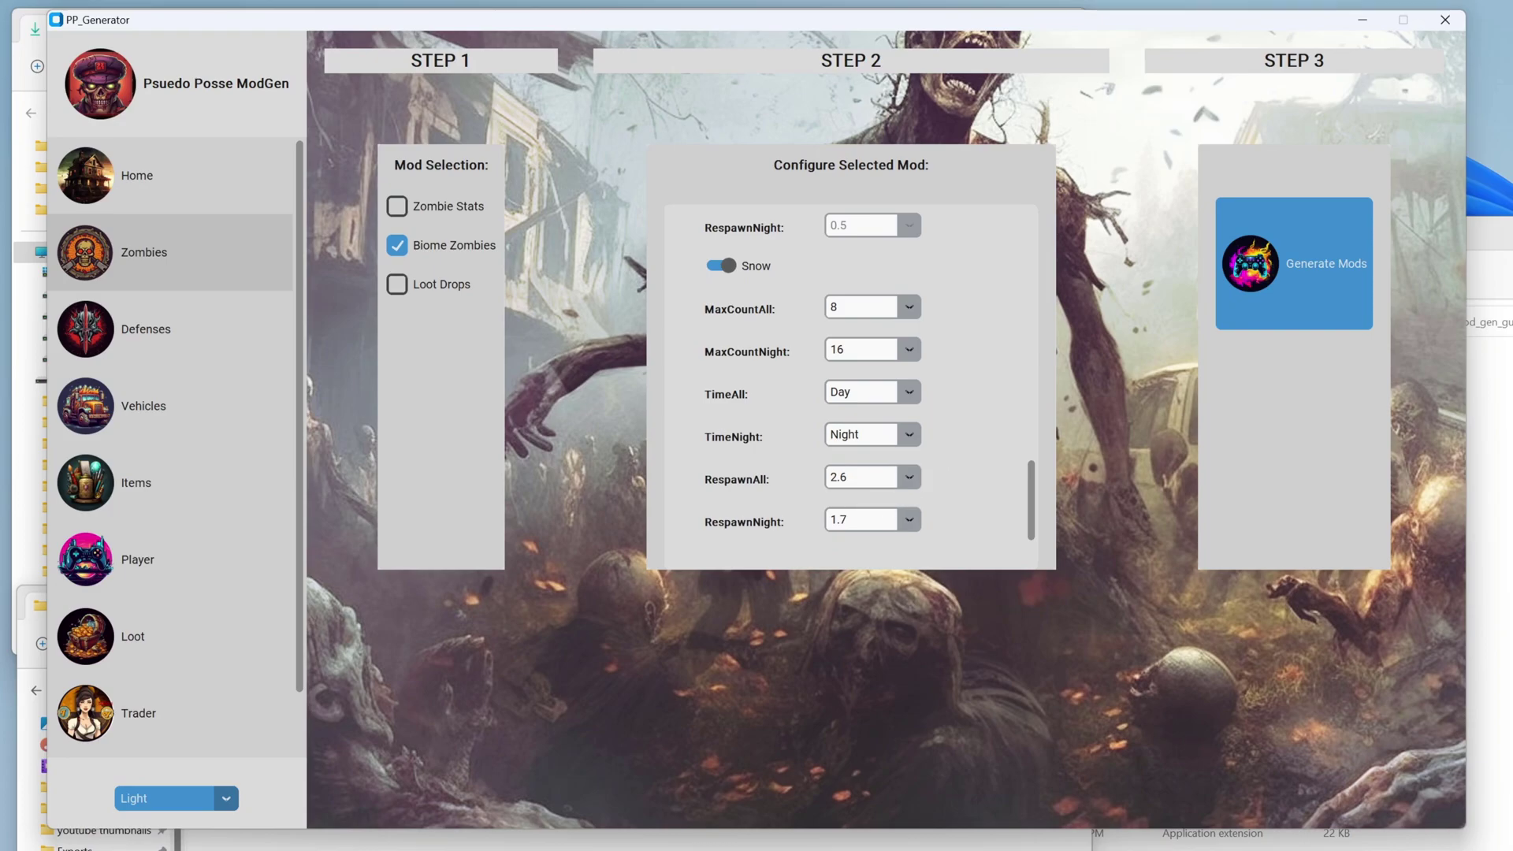
pyautogui.scroll(3, 952, 481)
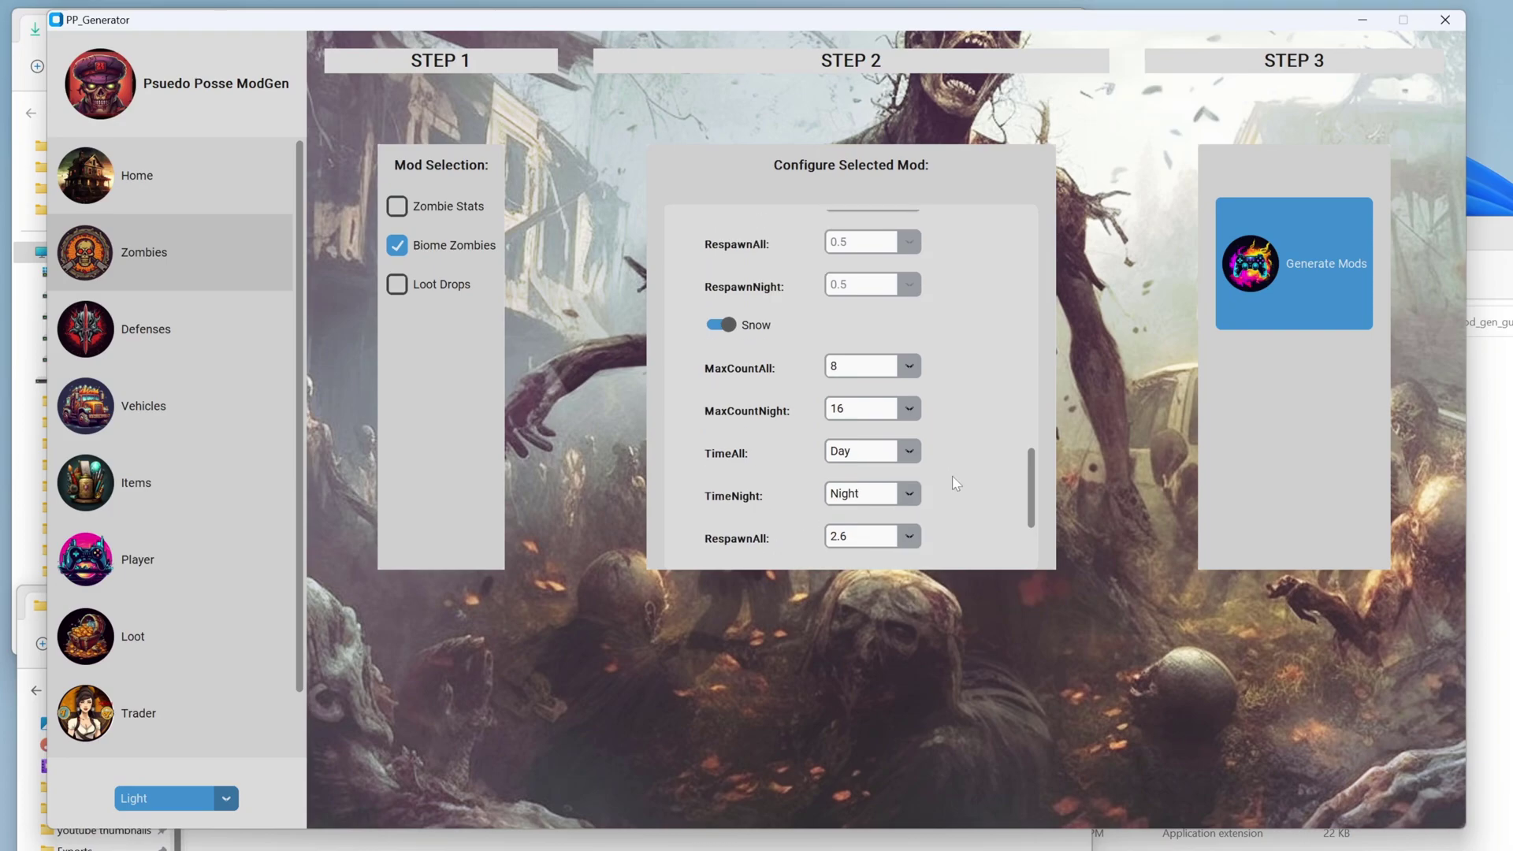
pyautogui.scroll(5, 952, 475)
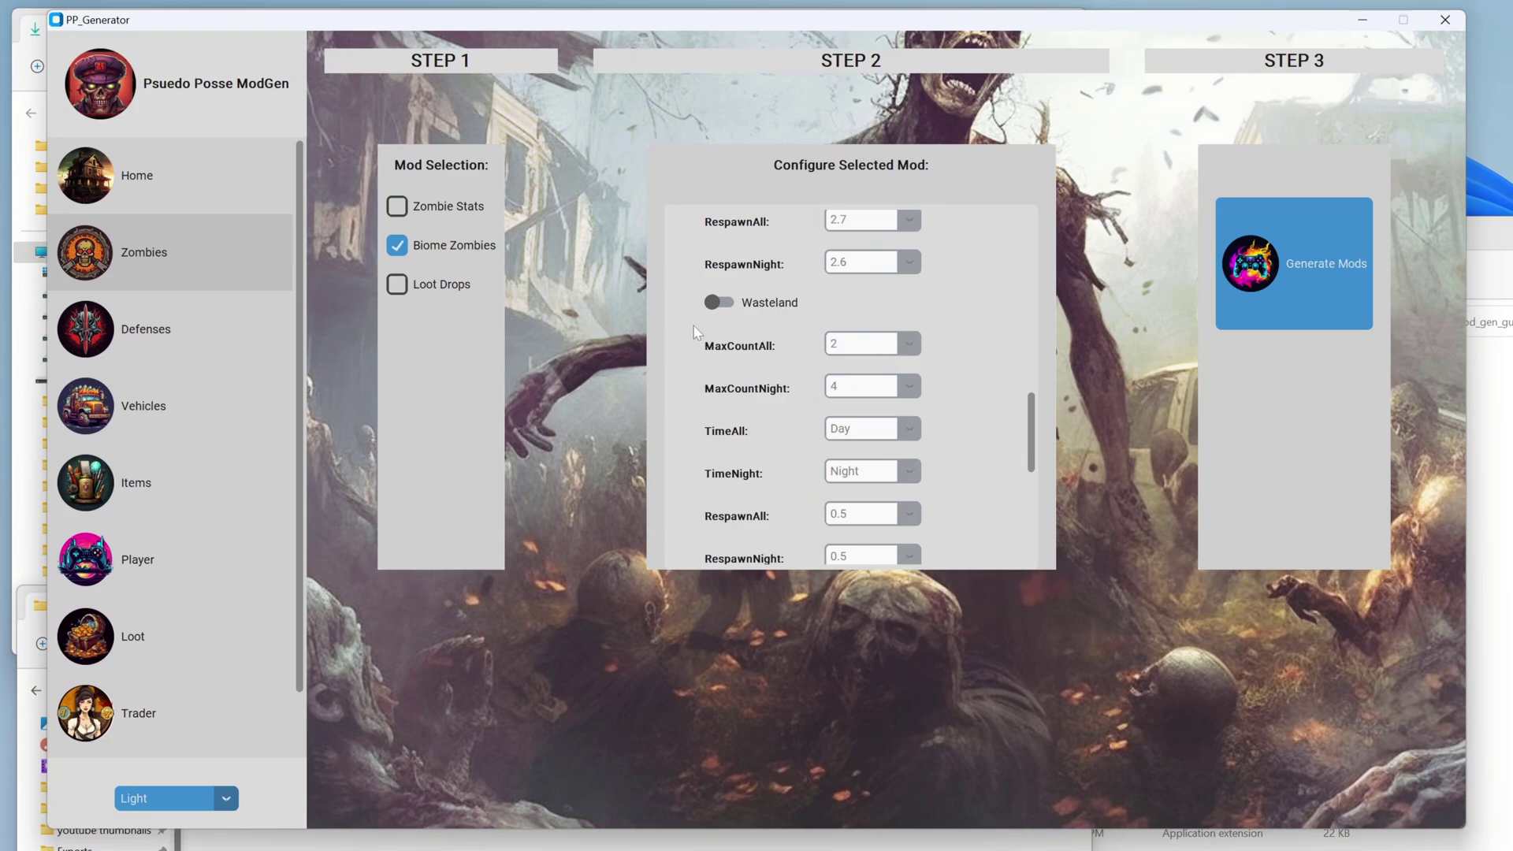
pyautogui.click(718, 303)
pyautogui.click(908, 343)
pyautogui.click(874, 413)
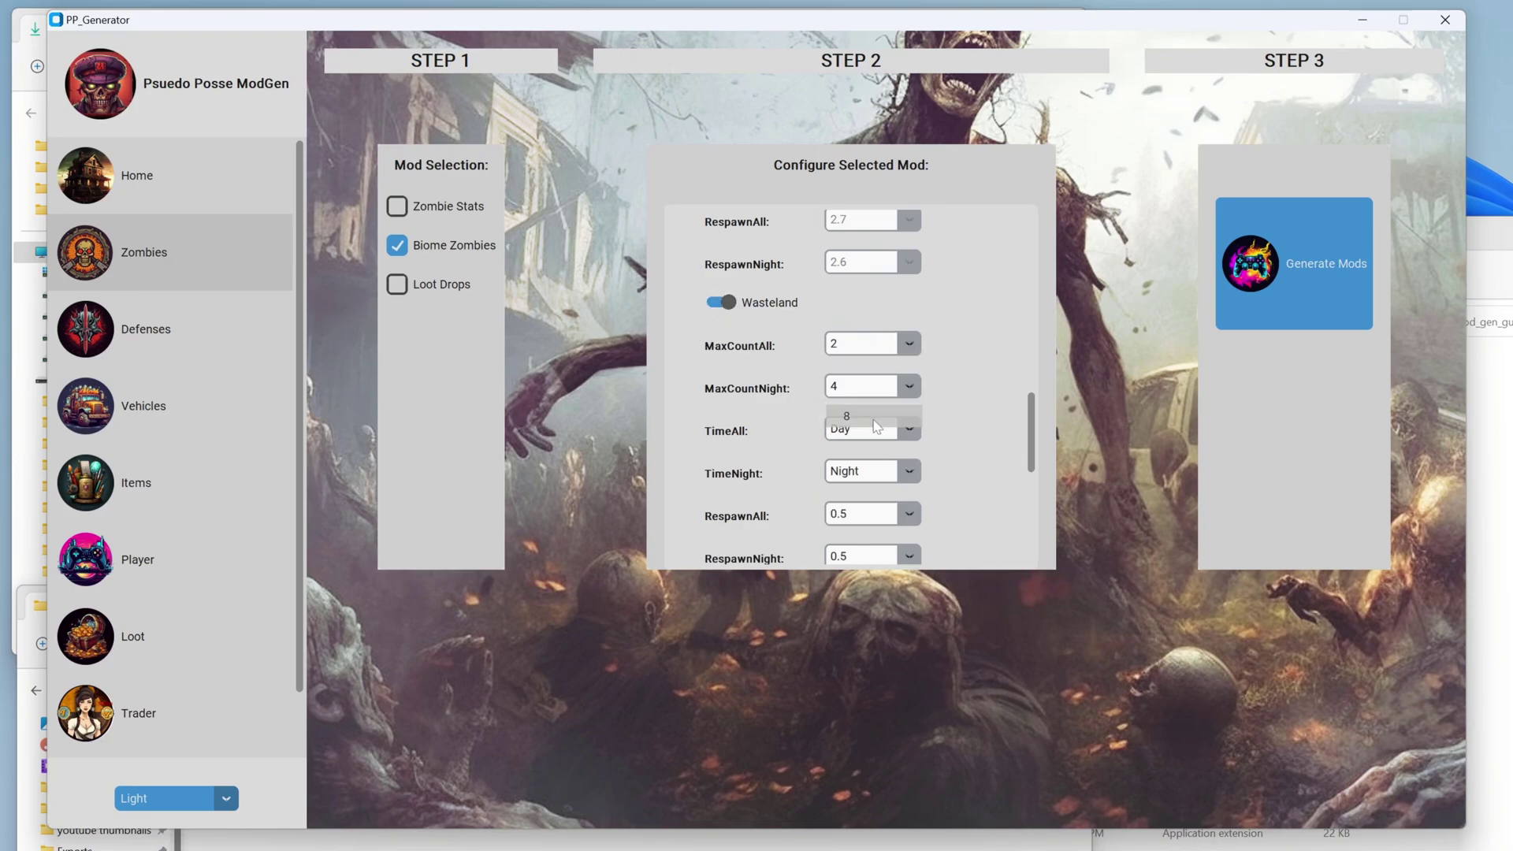
pyautogui.click(910, 386)
pyautogui.click(895, 450)
# - Enable Burnt Forest and set both its MaxCountAll and MaxCountNight to 8
pyautogui.scroll(4, 930, 439)
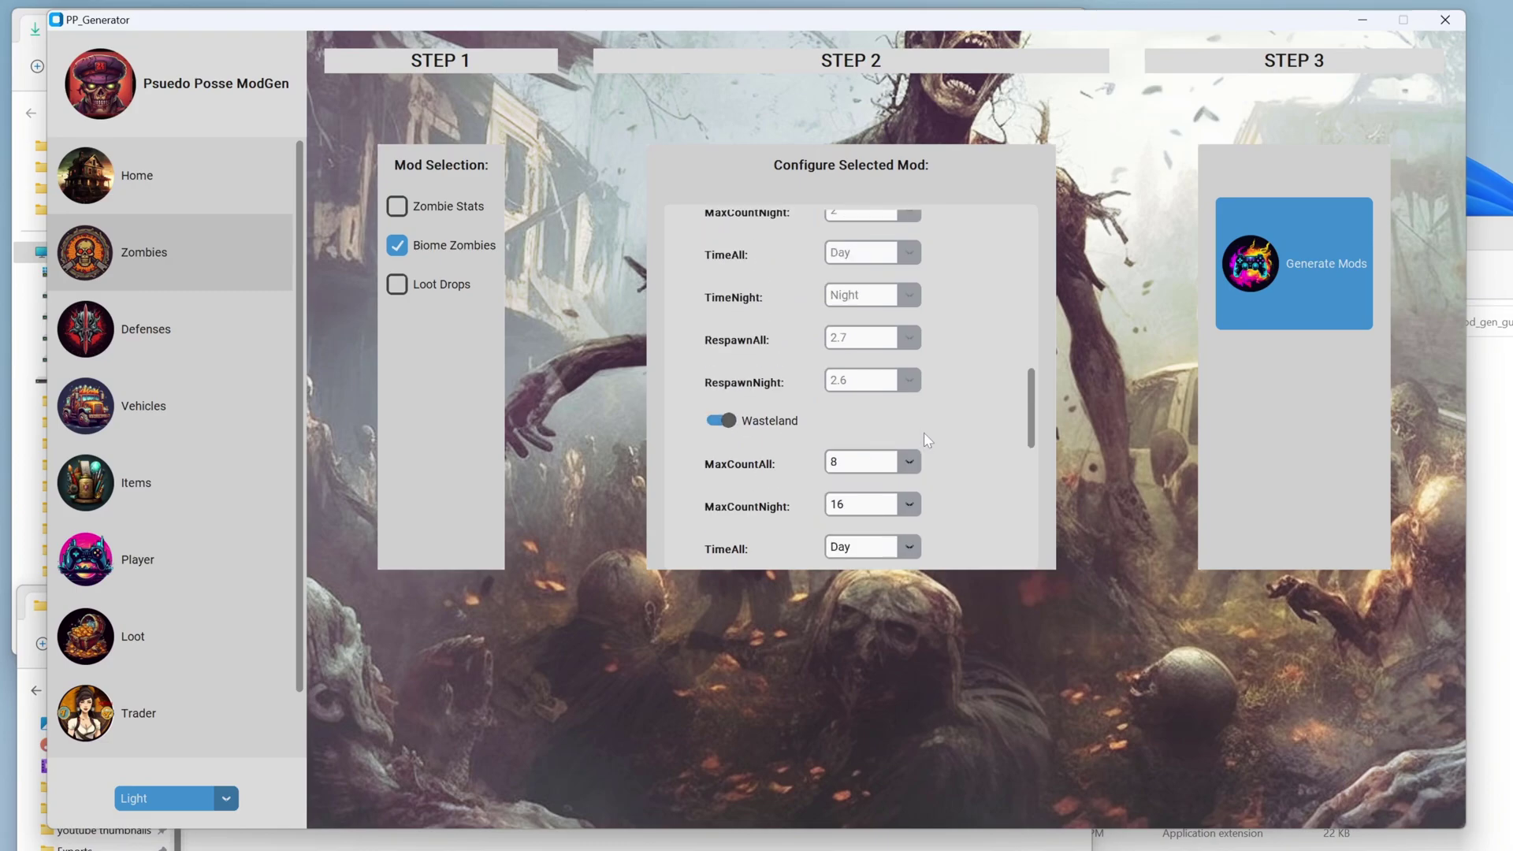
pyautogui.scroll(8, 930, 438)
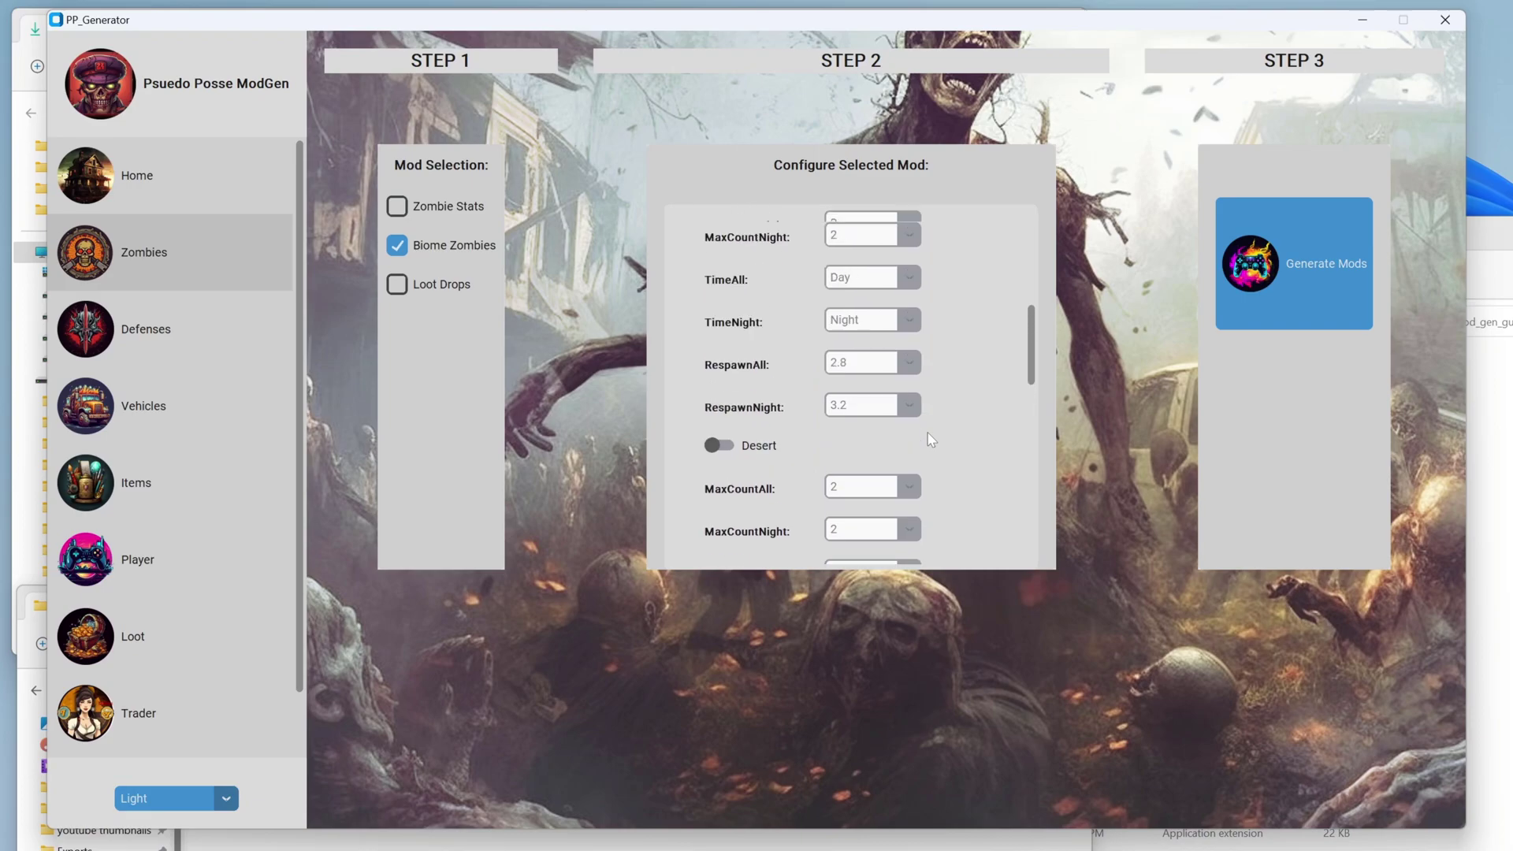
pyautogui.scroll(1, 931, 439)
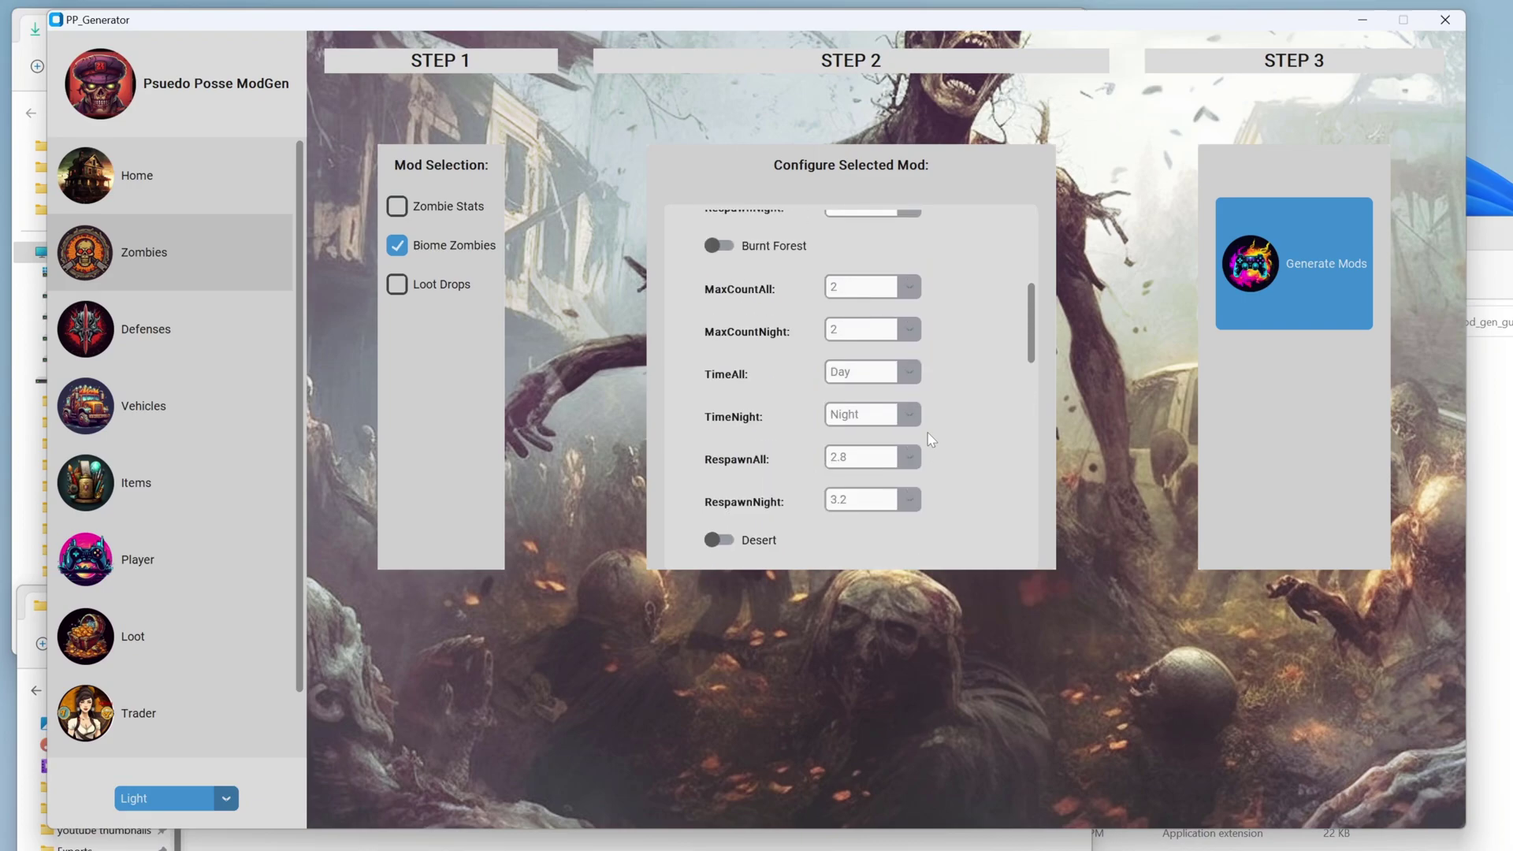
pyautogui.click(719, 245)
pyautogui.click(908, 287)
pyautogui.click(892, 360)
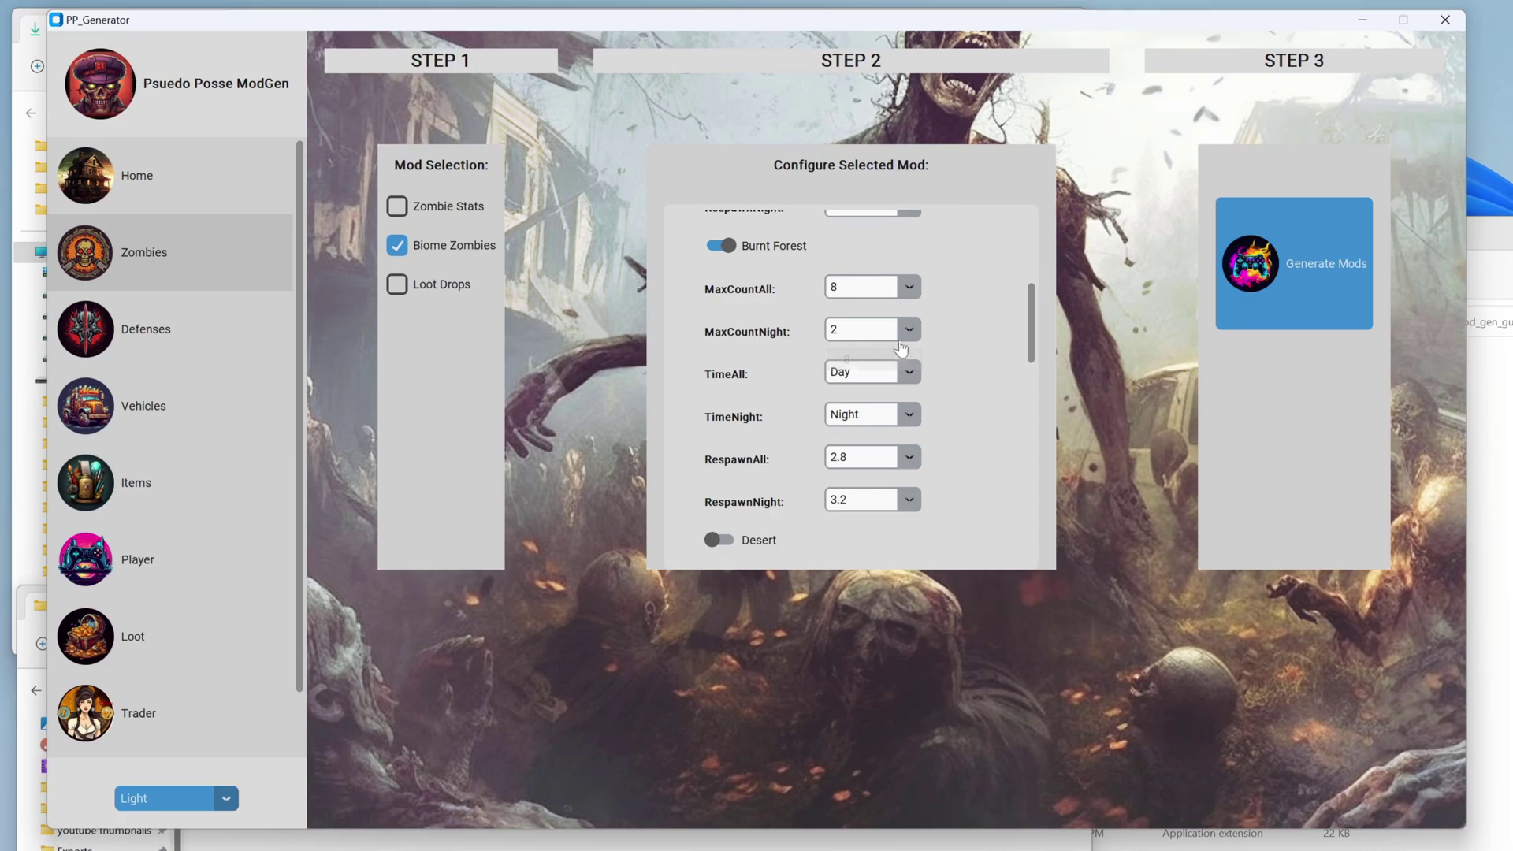
pyautogui.click(908, 329)
pyautogui.click(878, 400)
pyautogui.scroll(9, 974, 432)
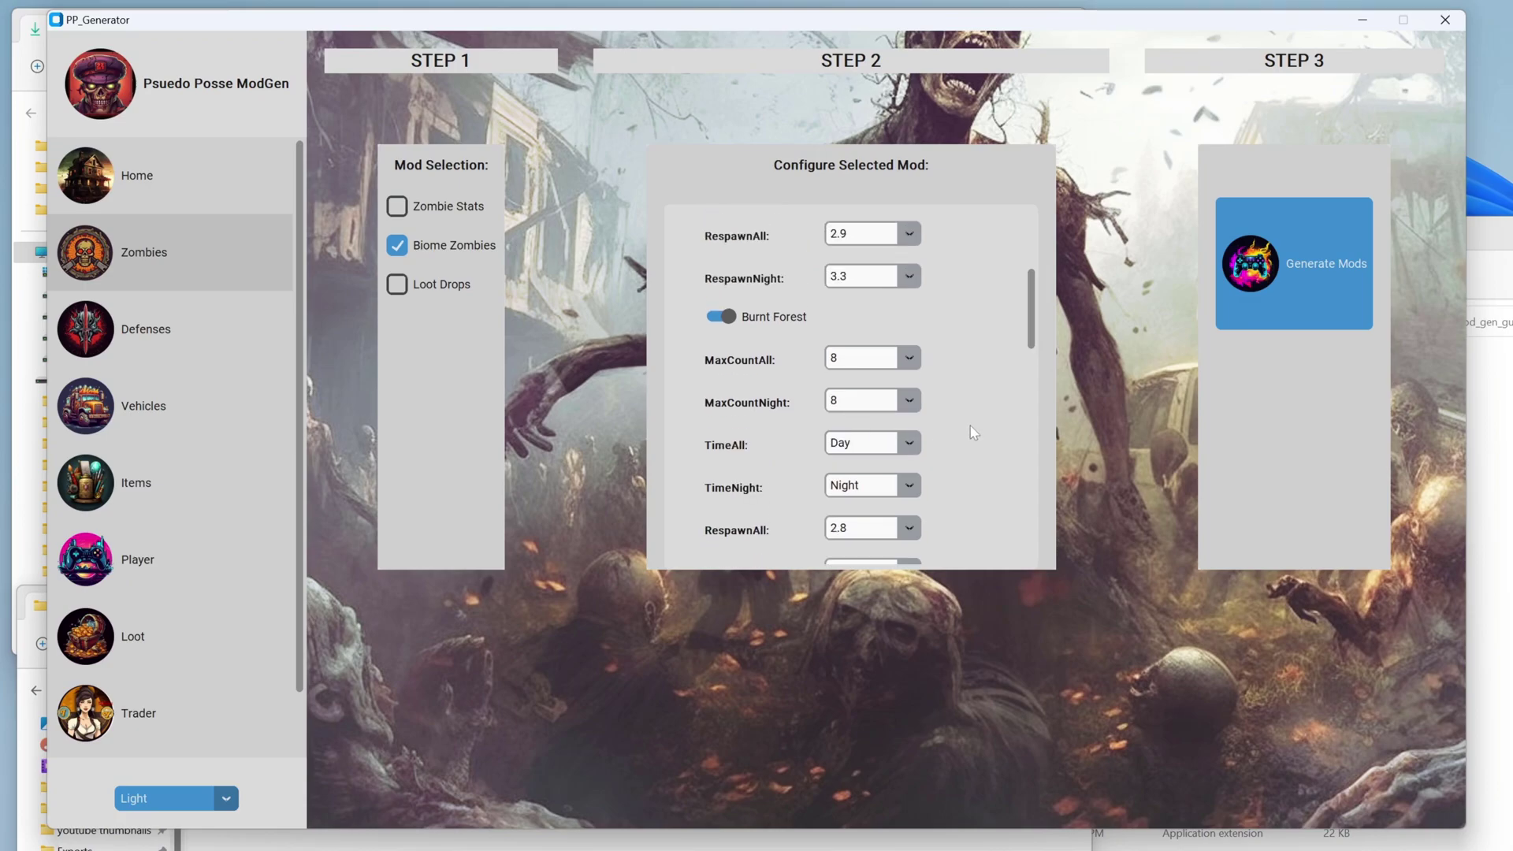
pyautogui.scroll(1, 974, 433)
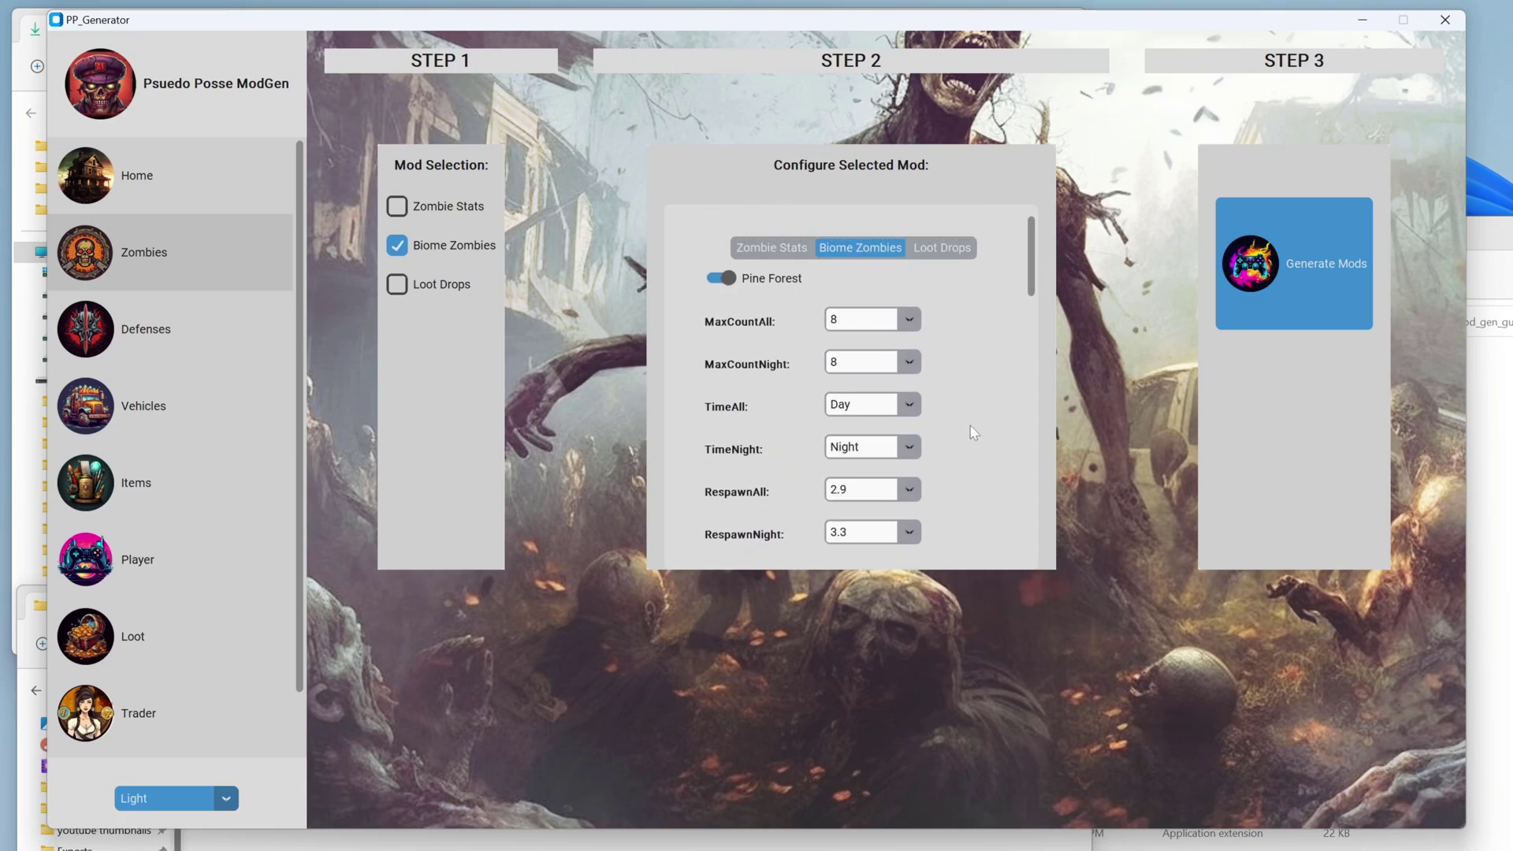
# - Generate the Biome Zombies mod, then switch the selection from Biome Zombies to Loot Drops
pyautogui.click(1289, 285)
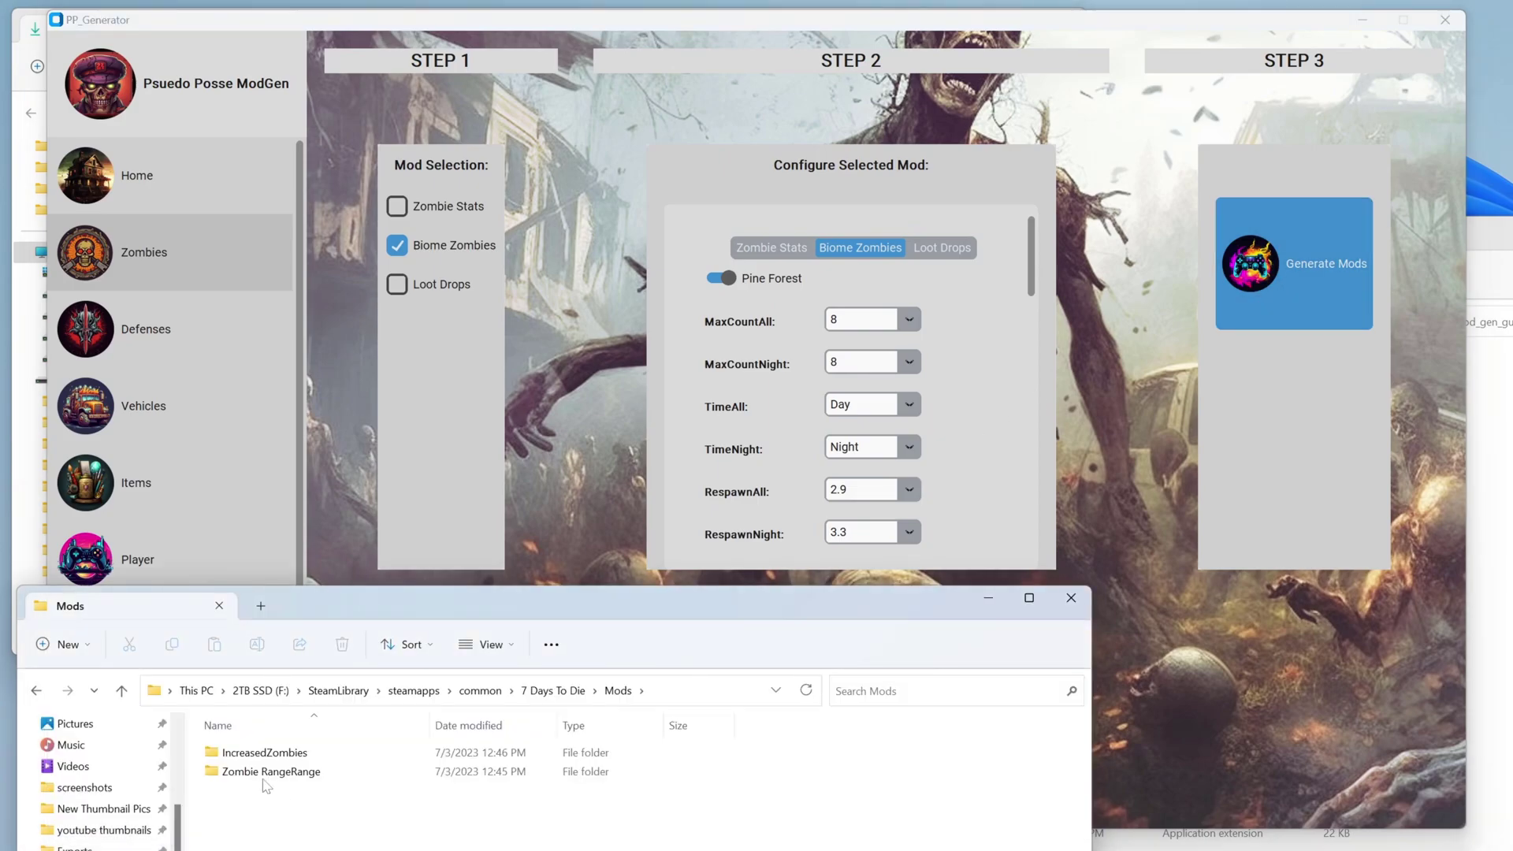
pyautogui.click(995, 490)
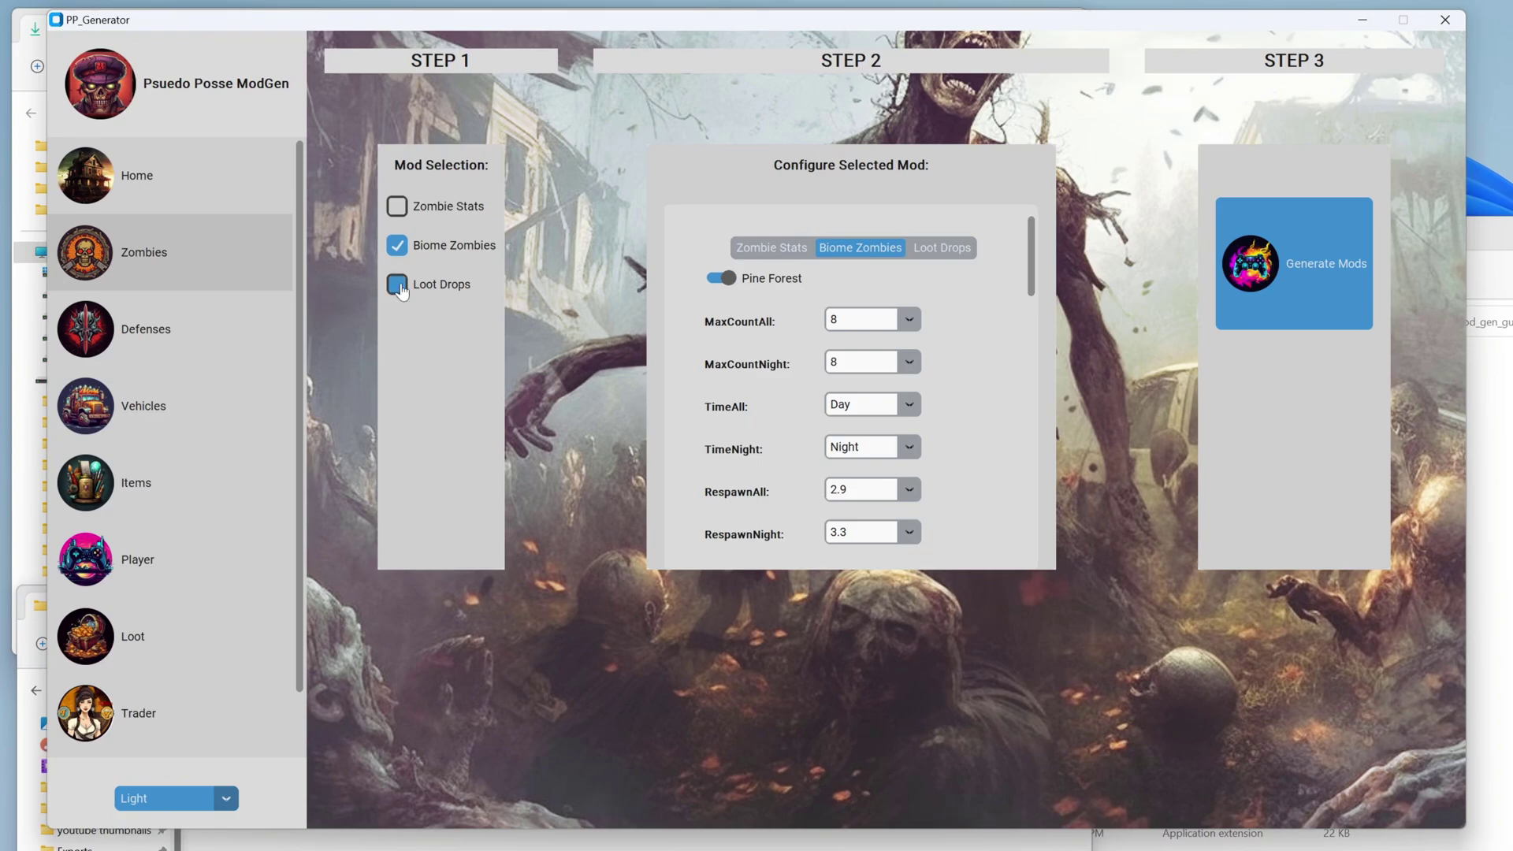
pyautogui.click(398, 246)
pyautogui.click(397, 285)
# - View the Loot Drops settings, briefly ticking and unticking Zombie Stats to compare
pyautogui.click(944, 251)
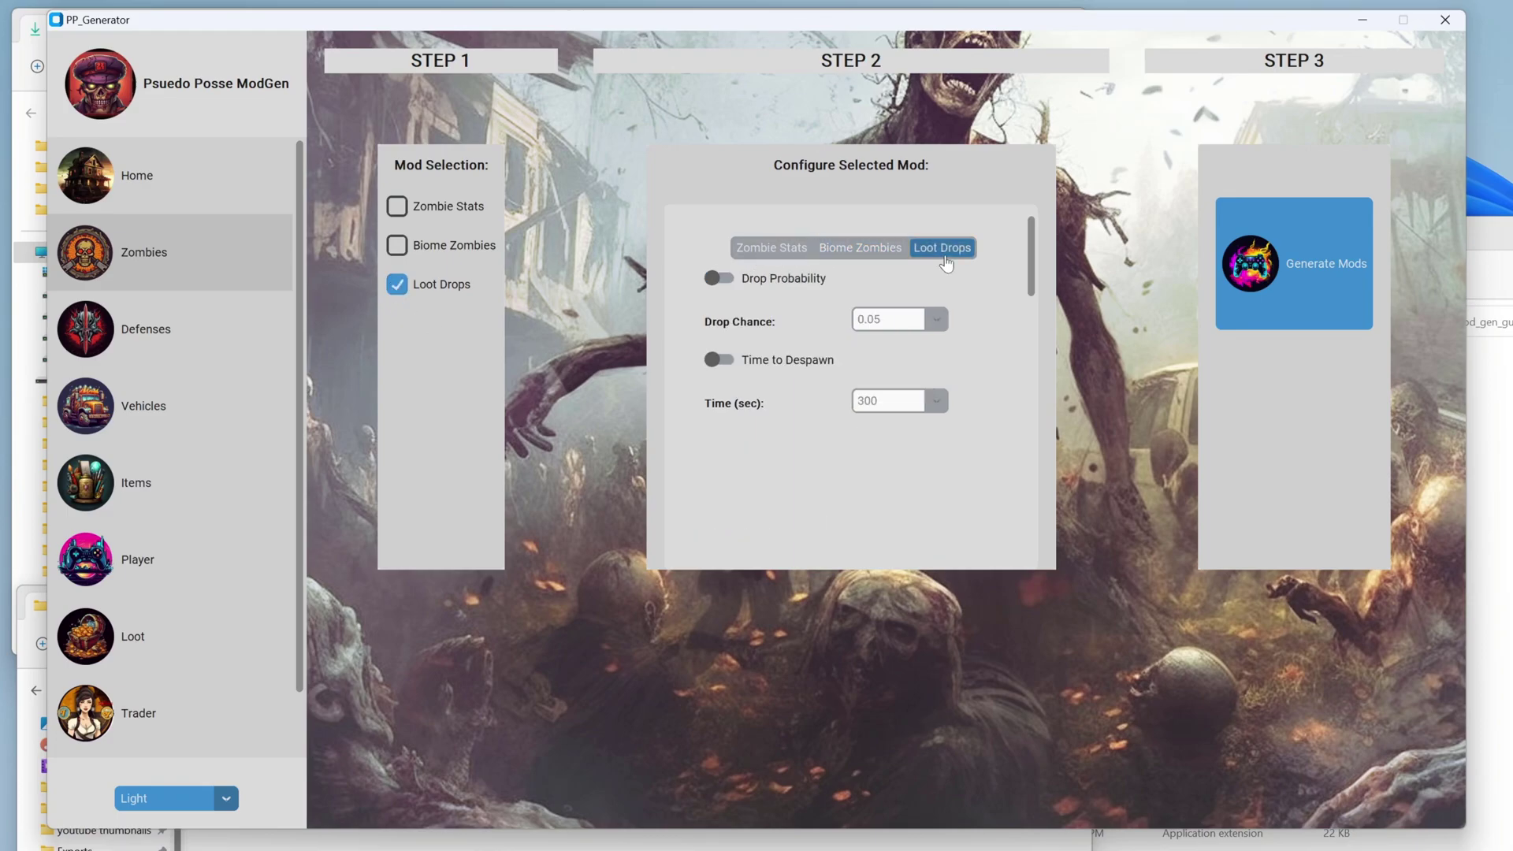
pyautogui.click(408, 211)
pyautogui.click(760, 247)
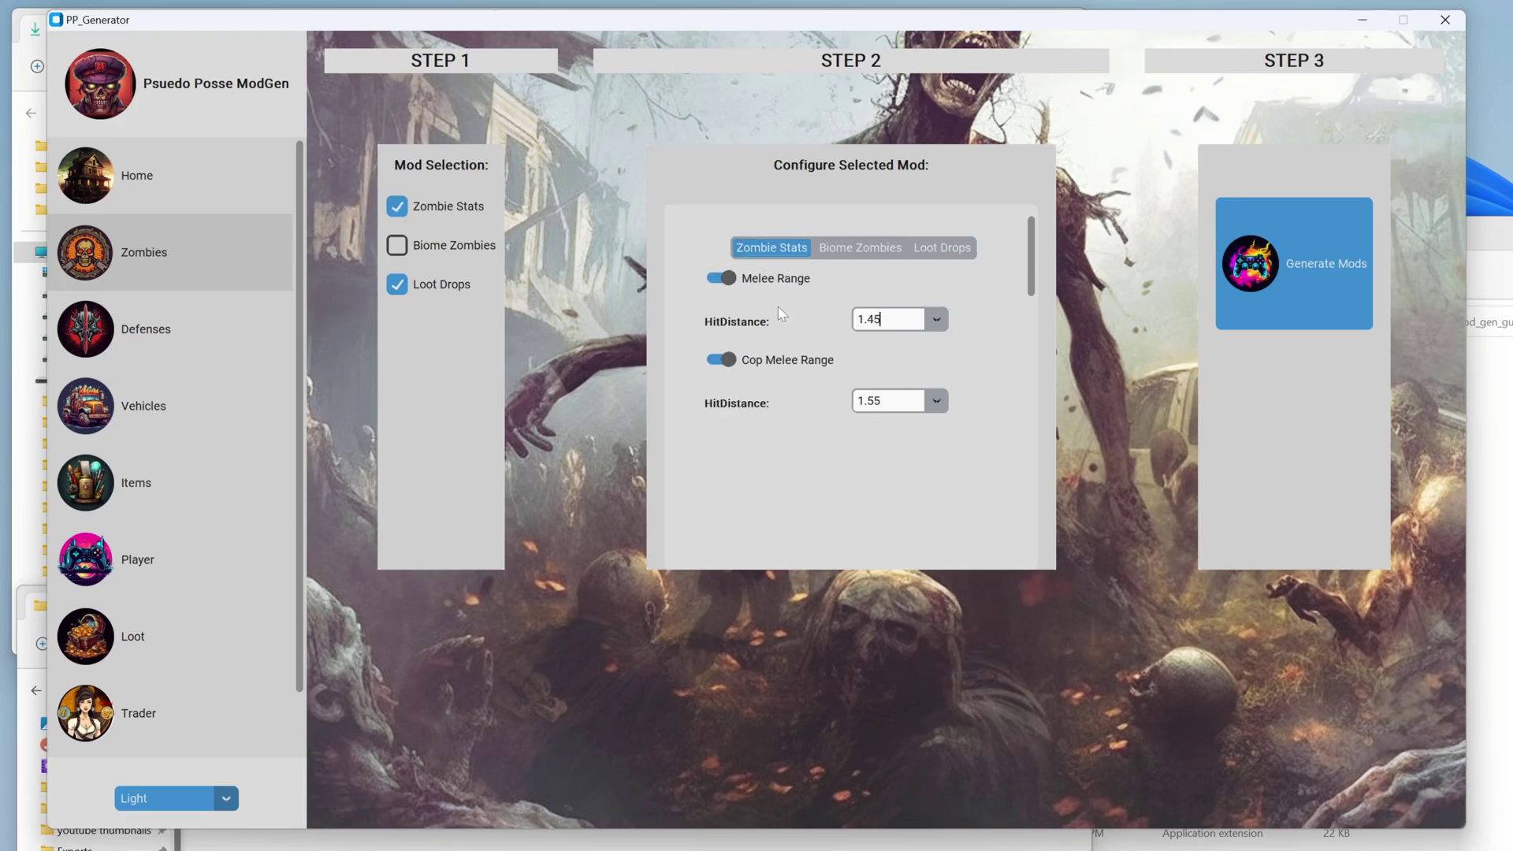
pyautogui.click(397, 208)
# - Enable Drop Probability with a 0.15 drop chance and turn on Time to Despawn
pyautogui.click(943, 248)
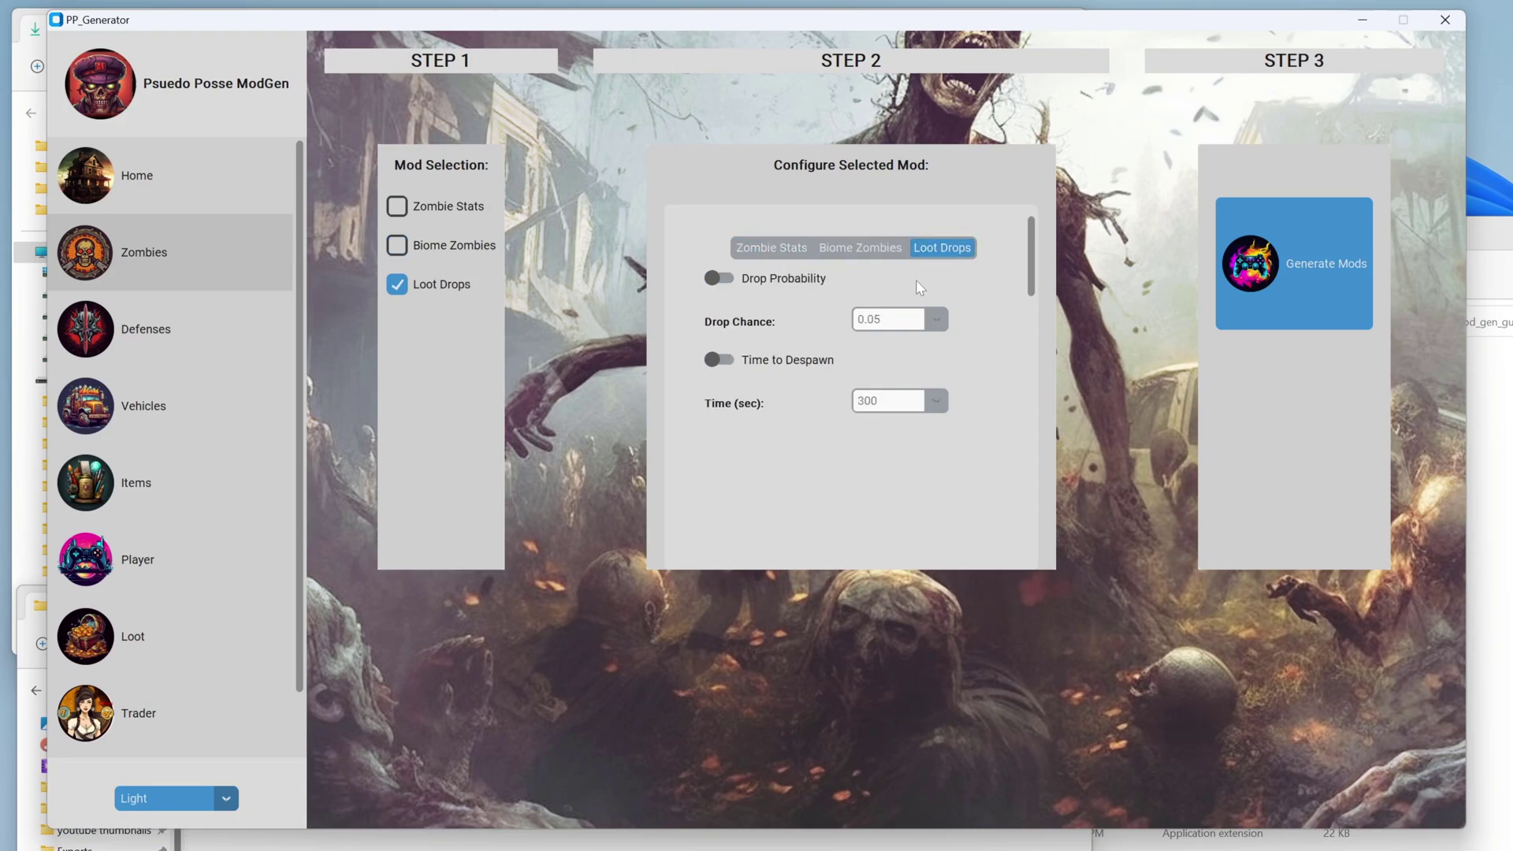
pyautogui.click(713, 284)
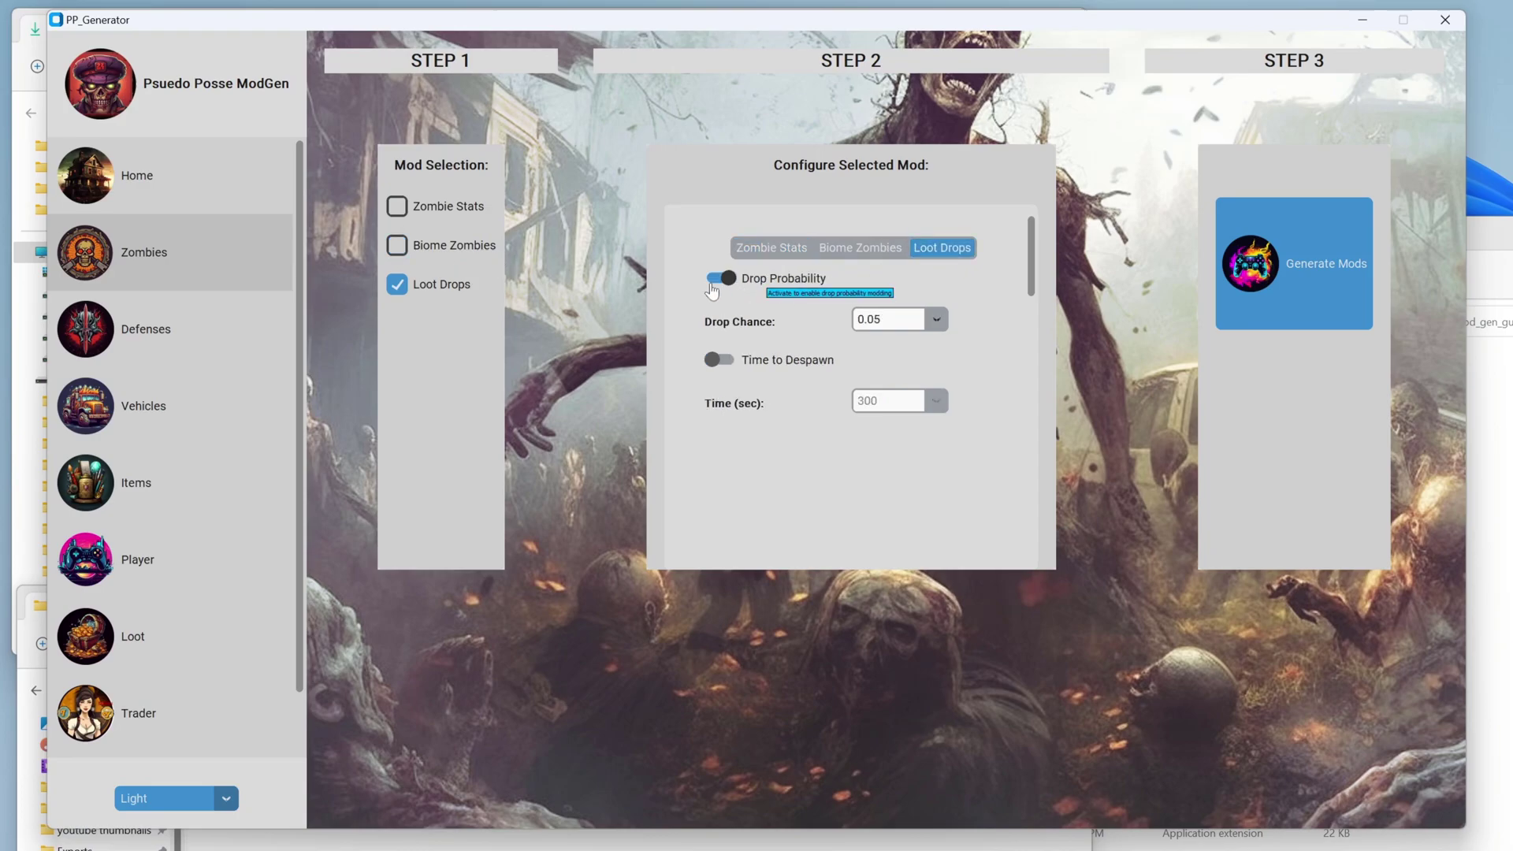
pyautogui.click(943, 321)
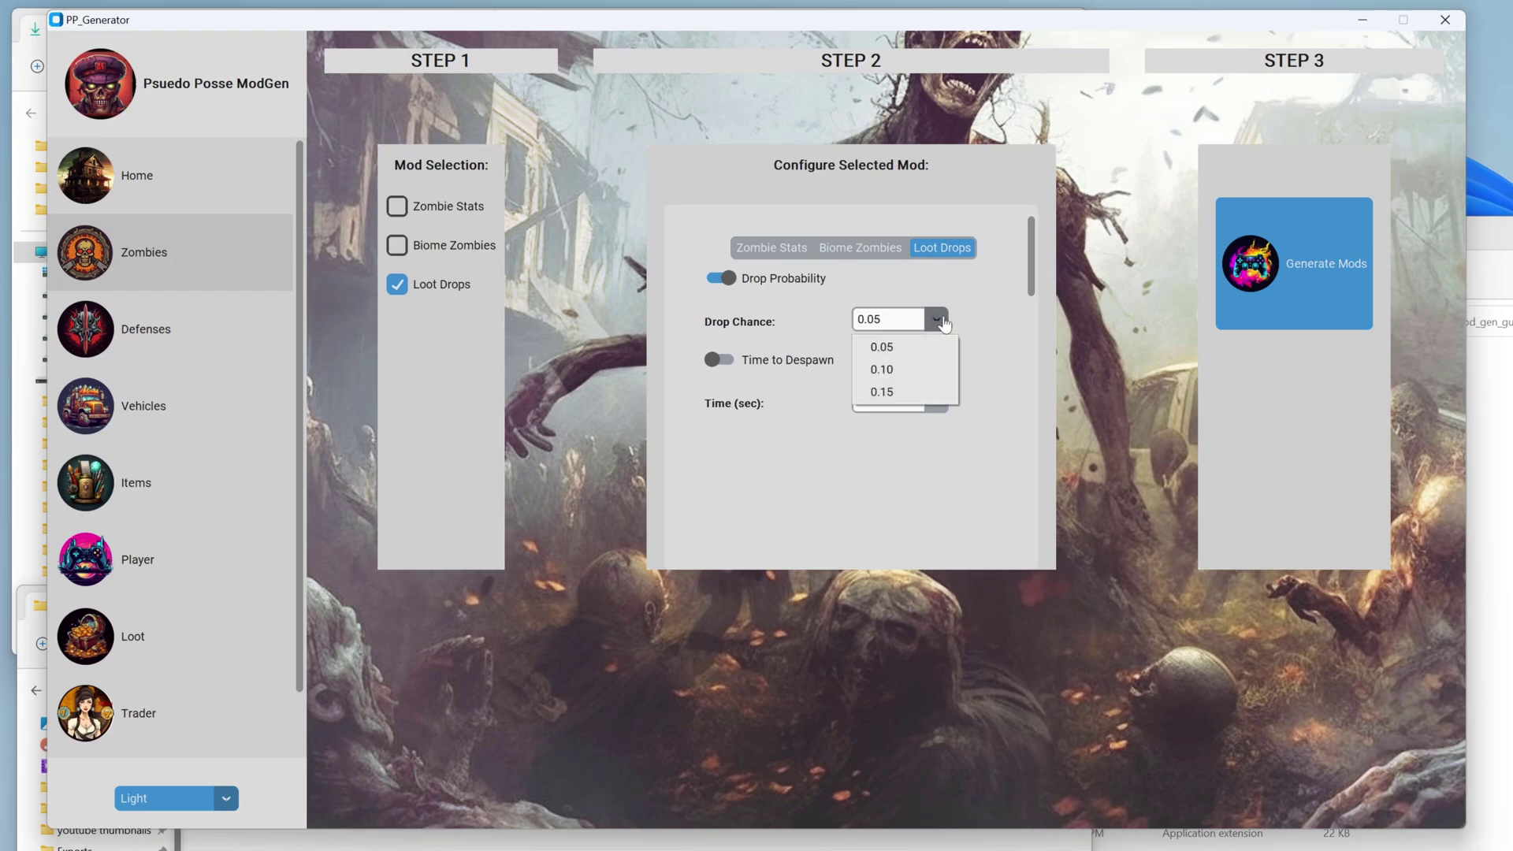
pyautogui.click(897, 386)
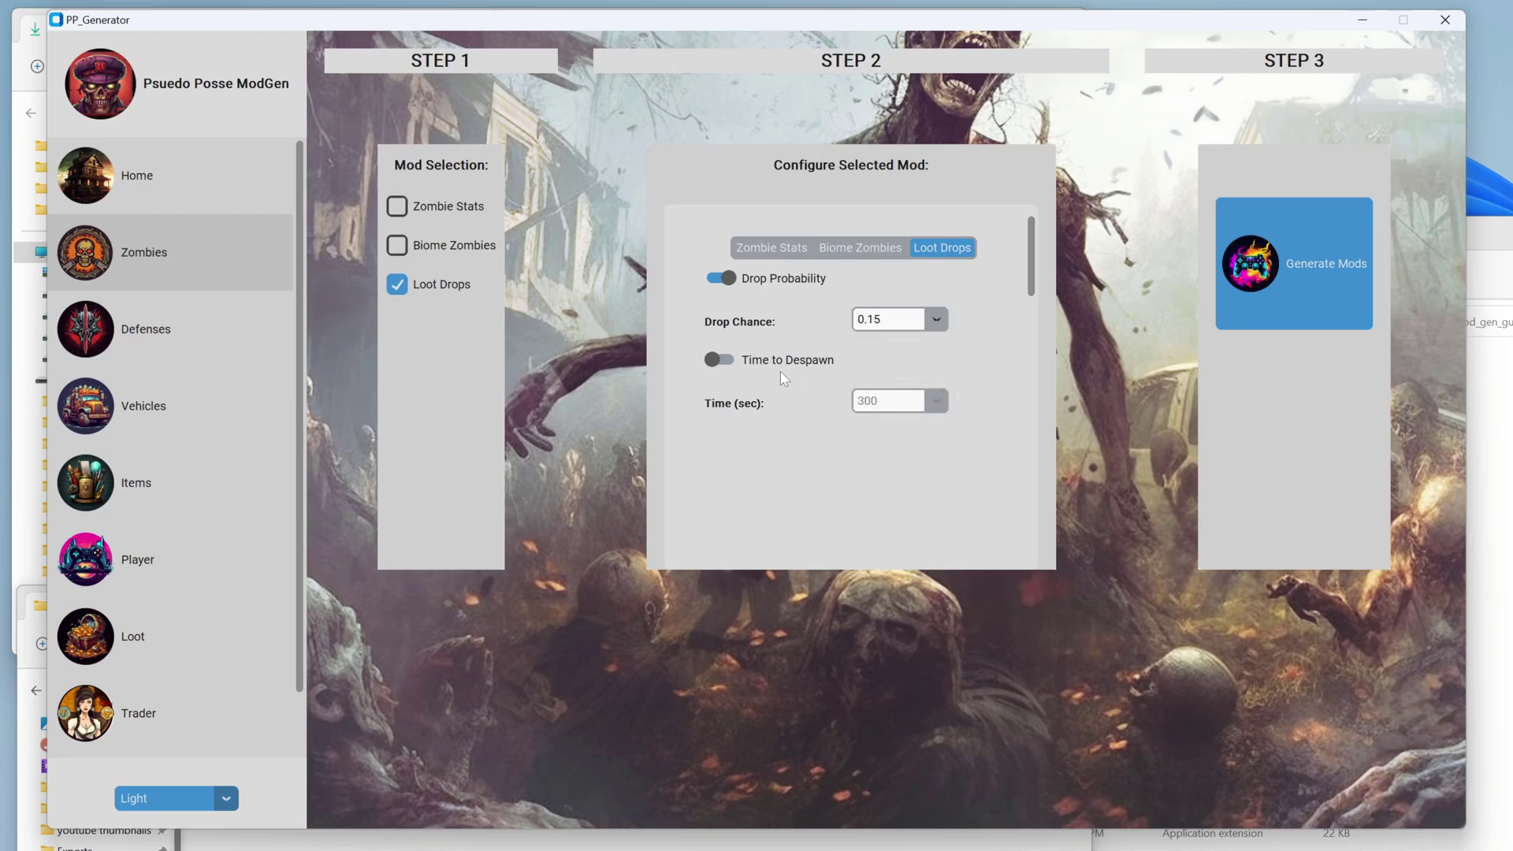
pyautogui.click(720, 360)
pyautogui.click(938, 401)
# - Set despawn time to 900 seconds, confirm PseudoPosseZombieLoot in Mods, then untick Loot Drops
pyautogui.click(906, 469)
pyautogui.click(402, 850)
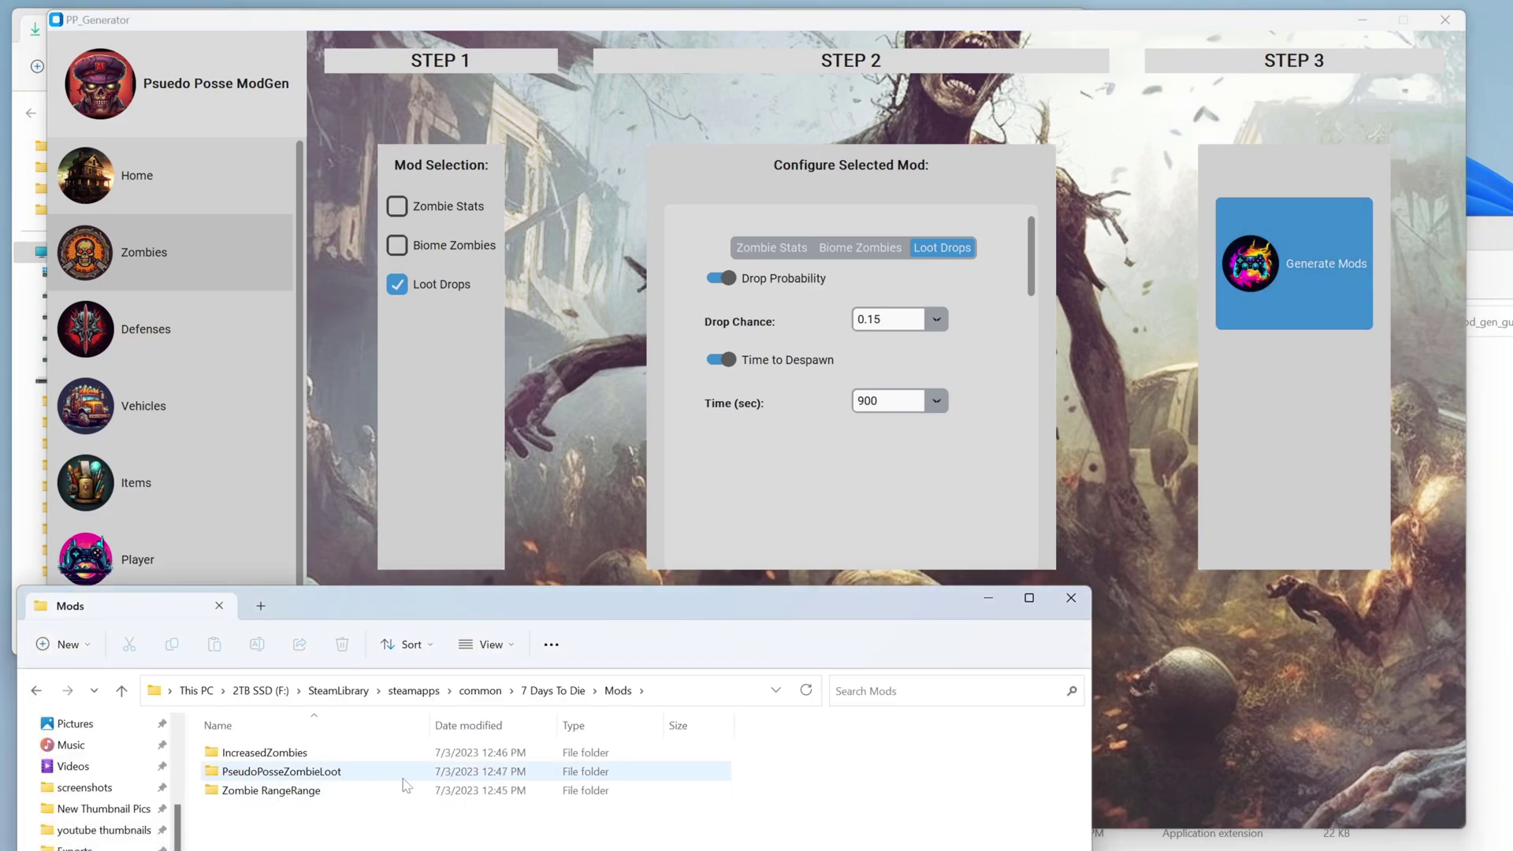
pyautogui.click(418, 325)
pyautogui.click(397, 283)
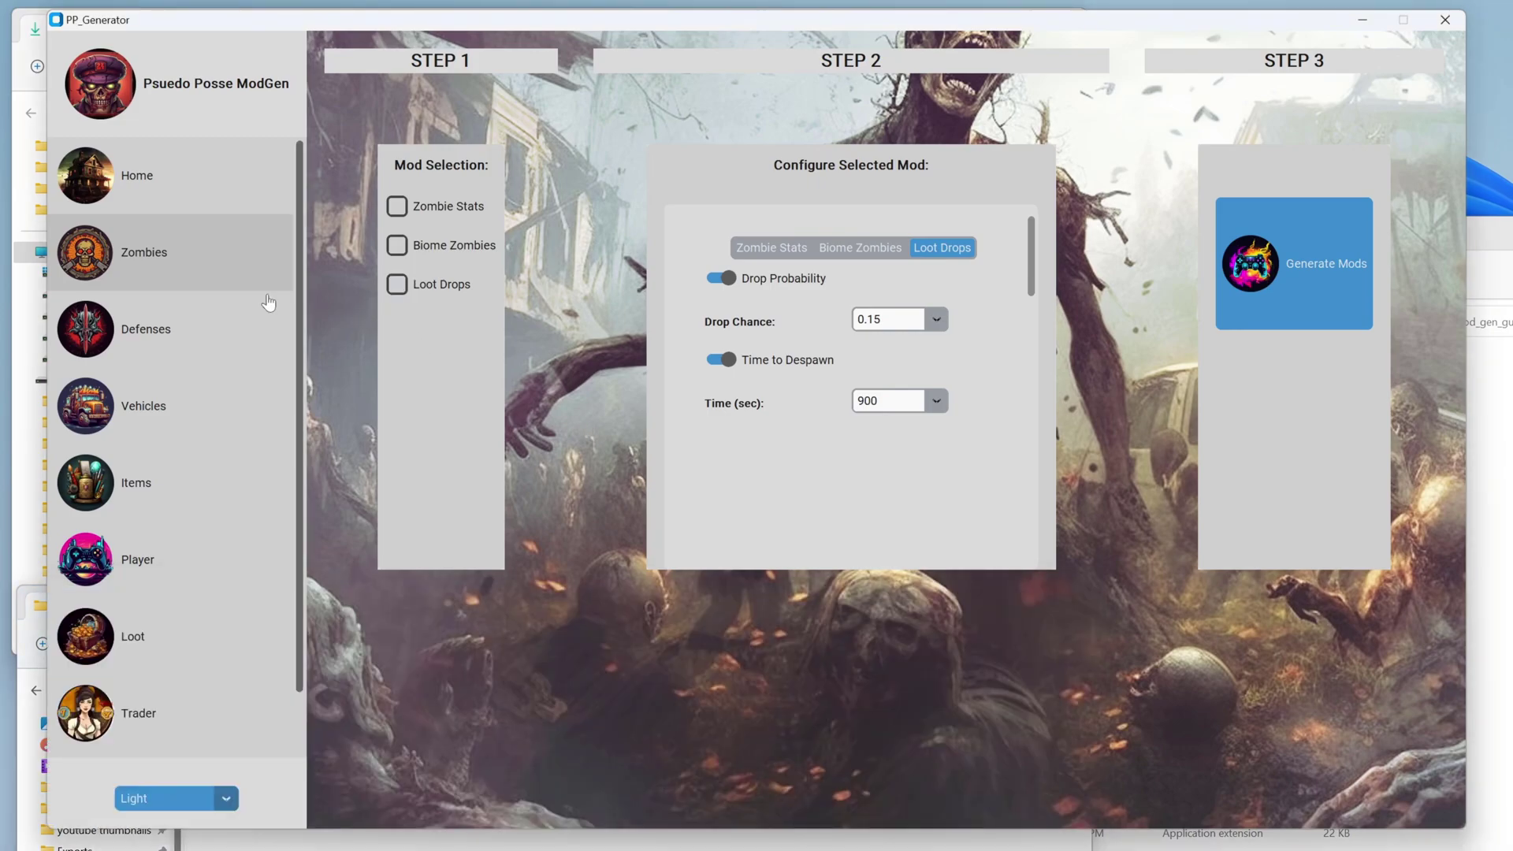
pyautogui.scroll(-2, 134, 370)
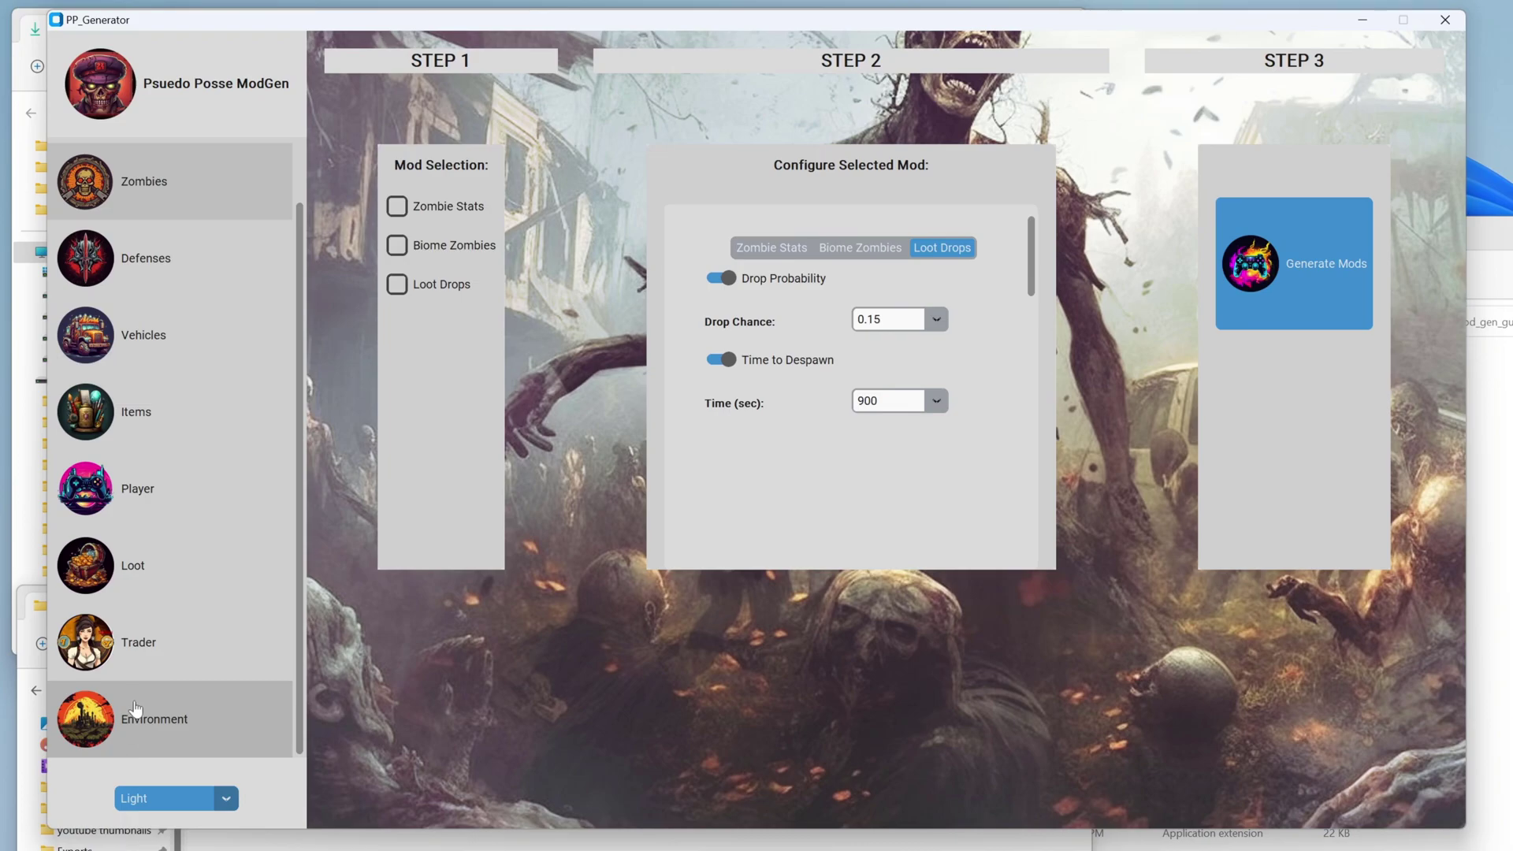
# - Select World Settings under Environment and set Daylight Length to the 16, 18, 20 hours list
pyautogui.click(134, 704)
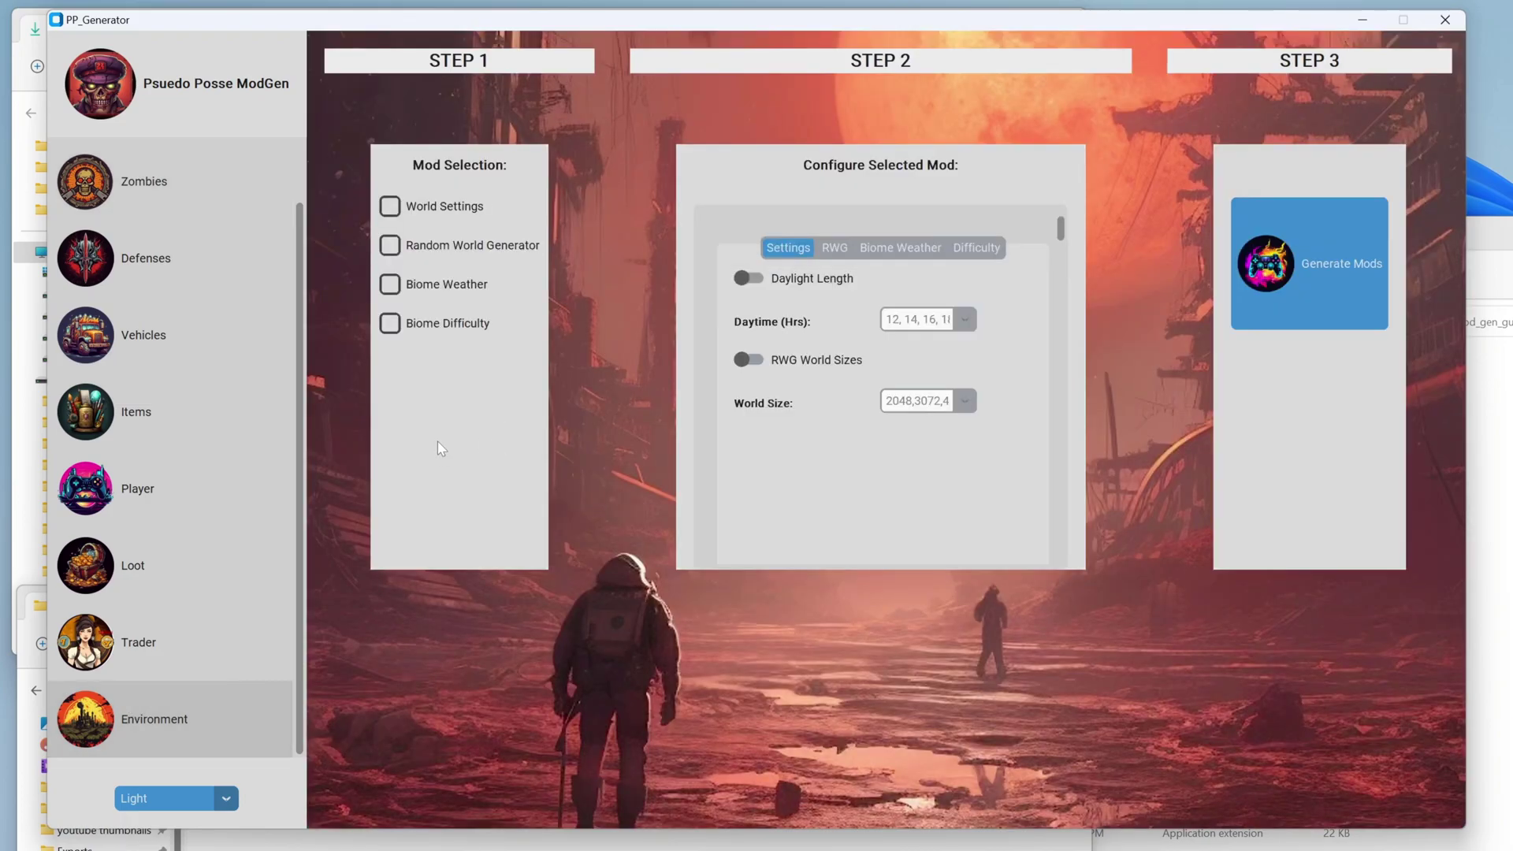
pyautogui.click(443, 207)
pyautogui.click(749, 278)
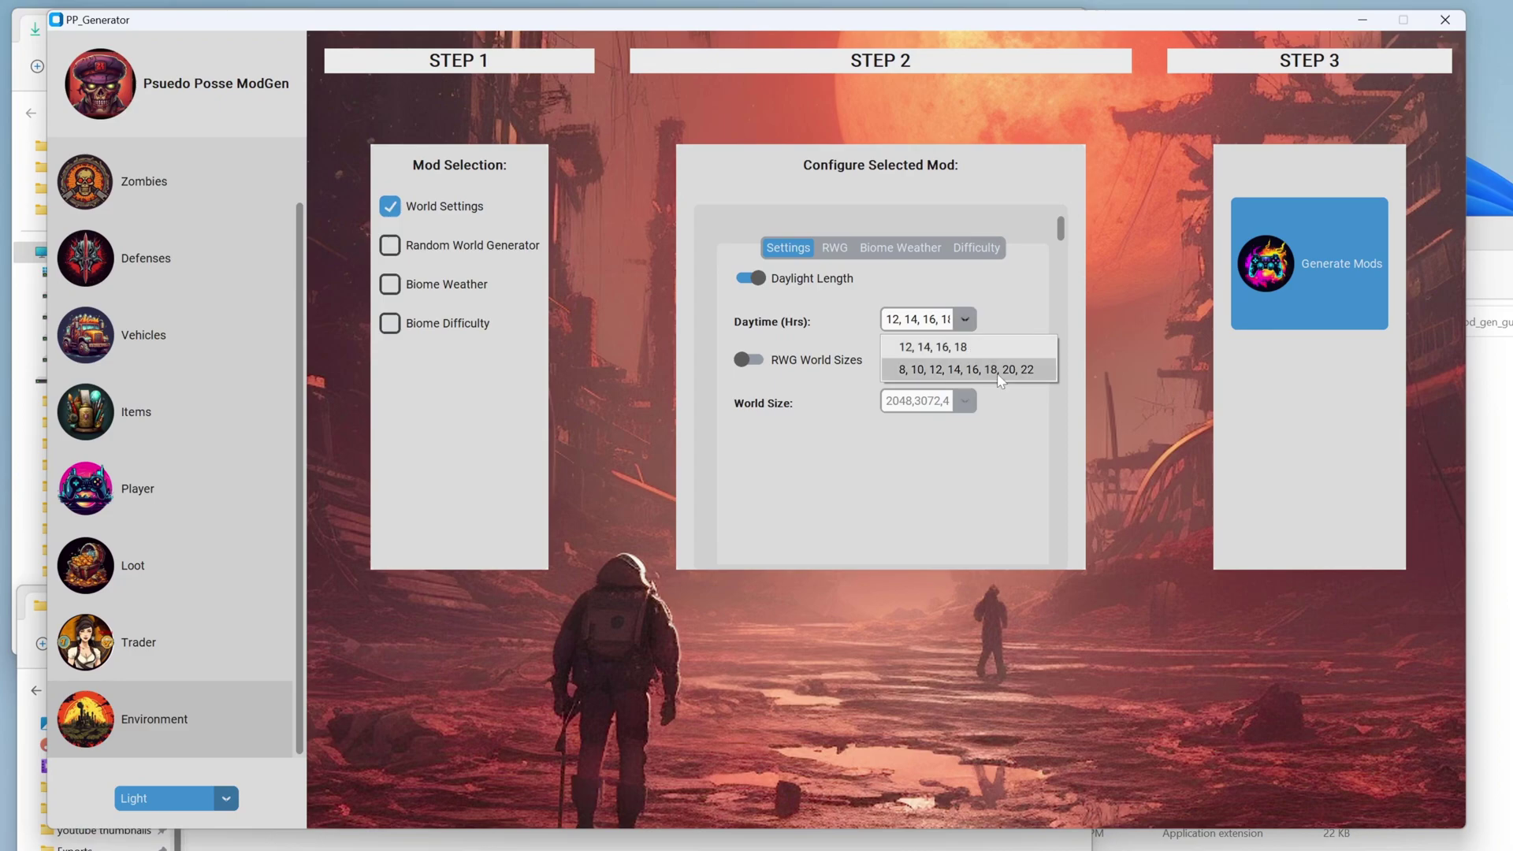
pyautogui.click(1033, 370)
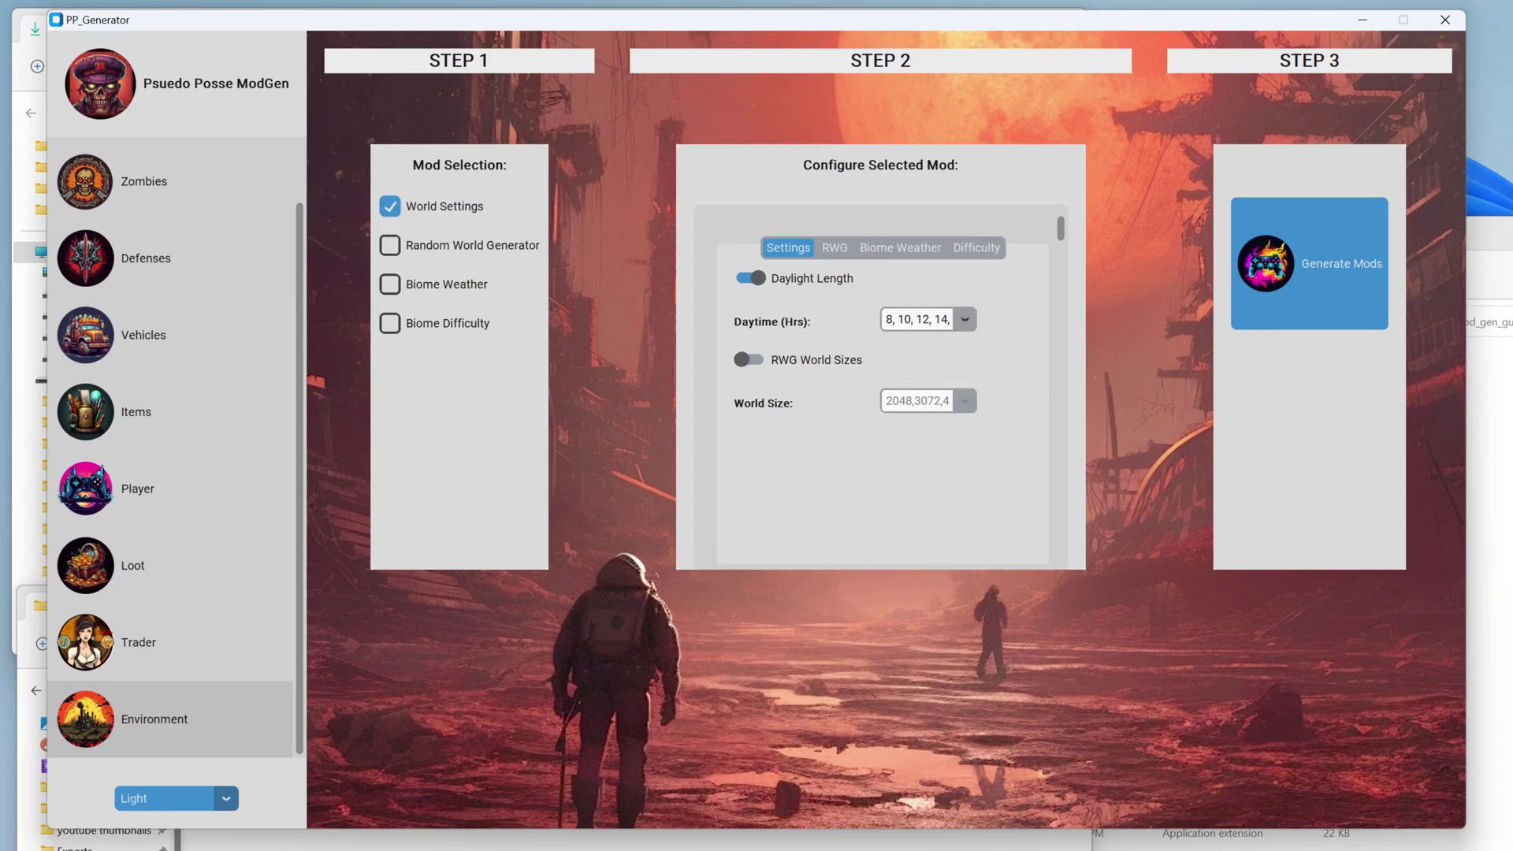
pyautogui.click(965, 319)
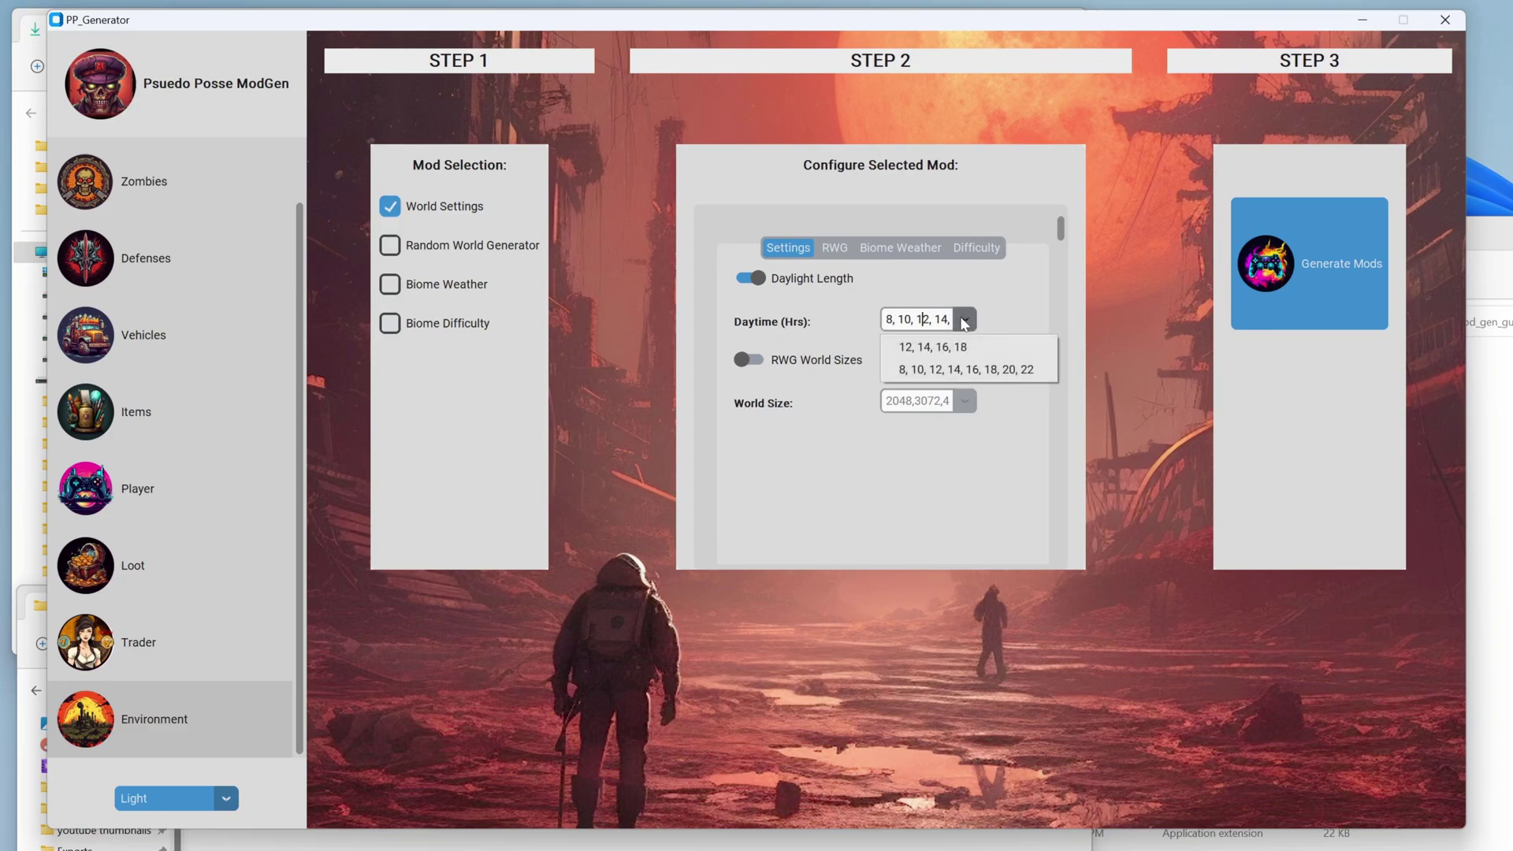
pyautogui.click(1036, 370)
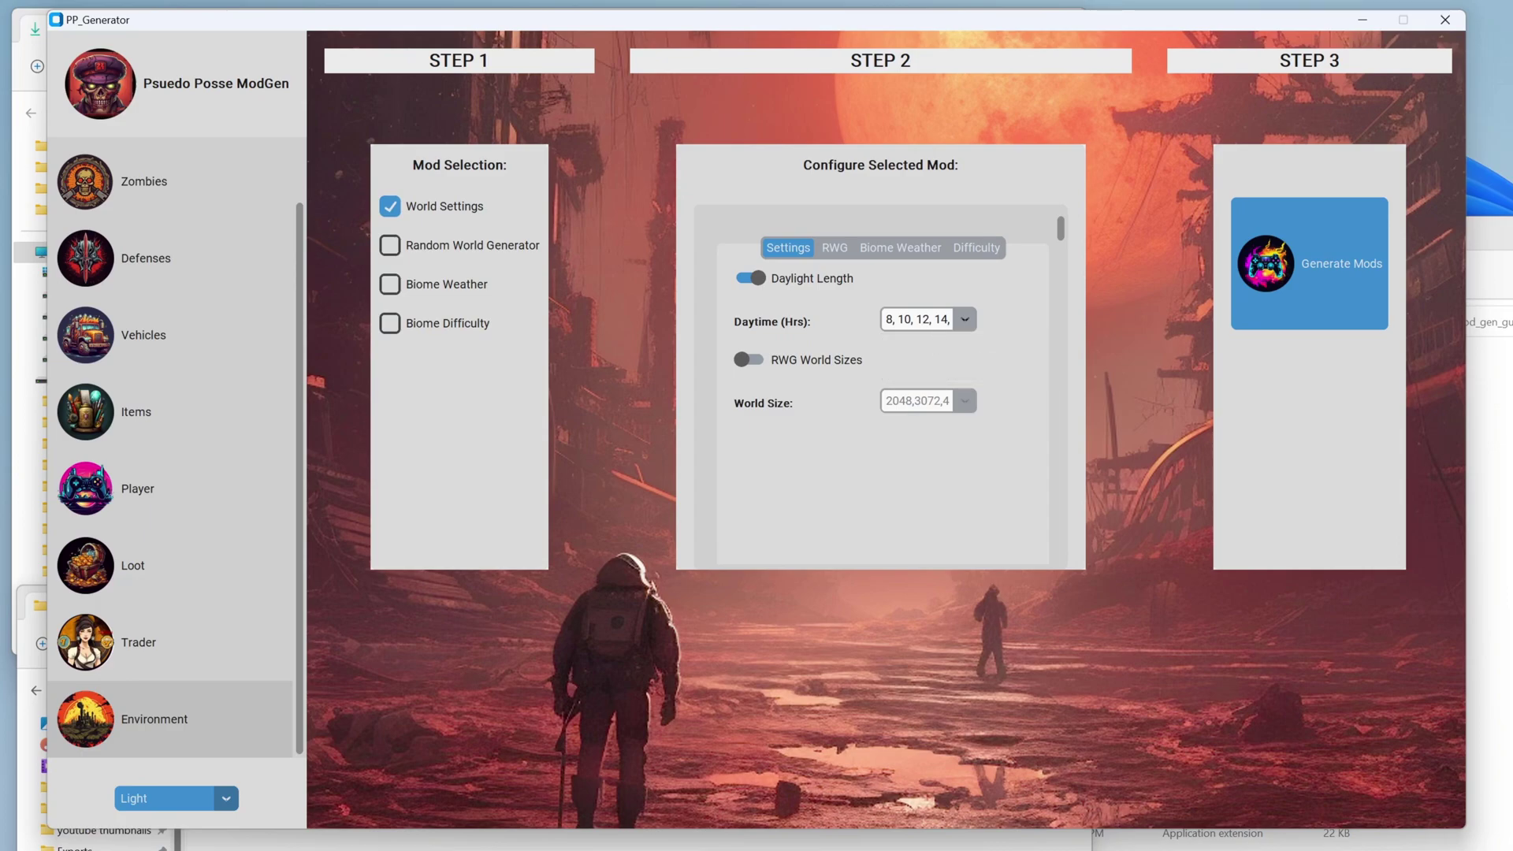
pyautogui.scroll(-1, 898, 323)
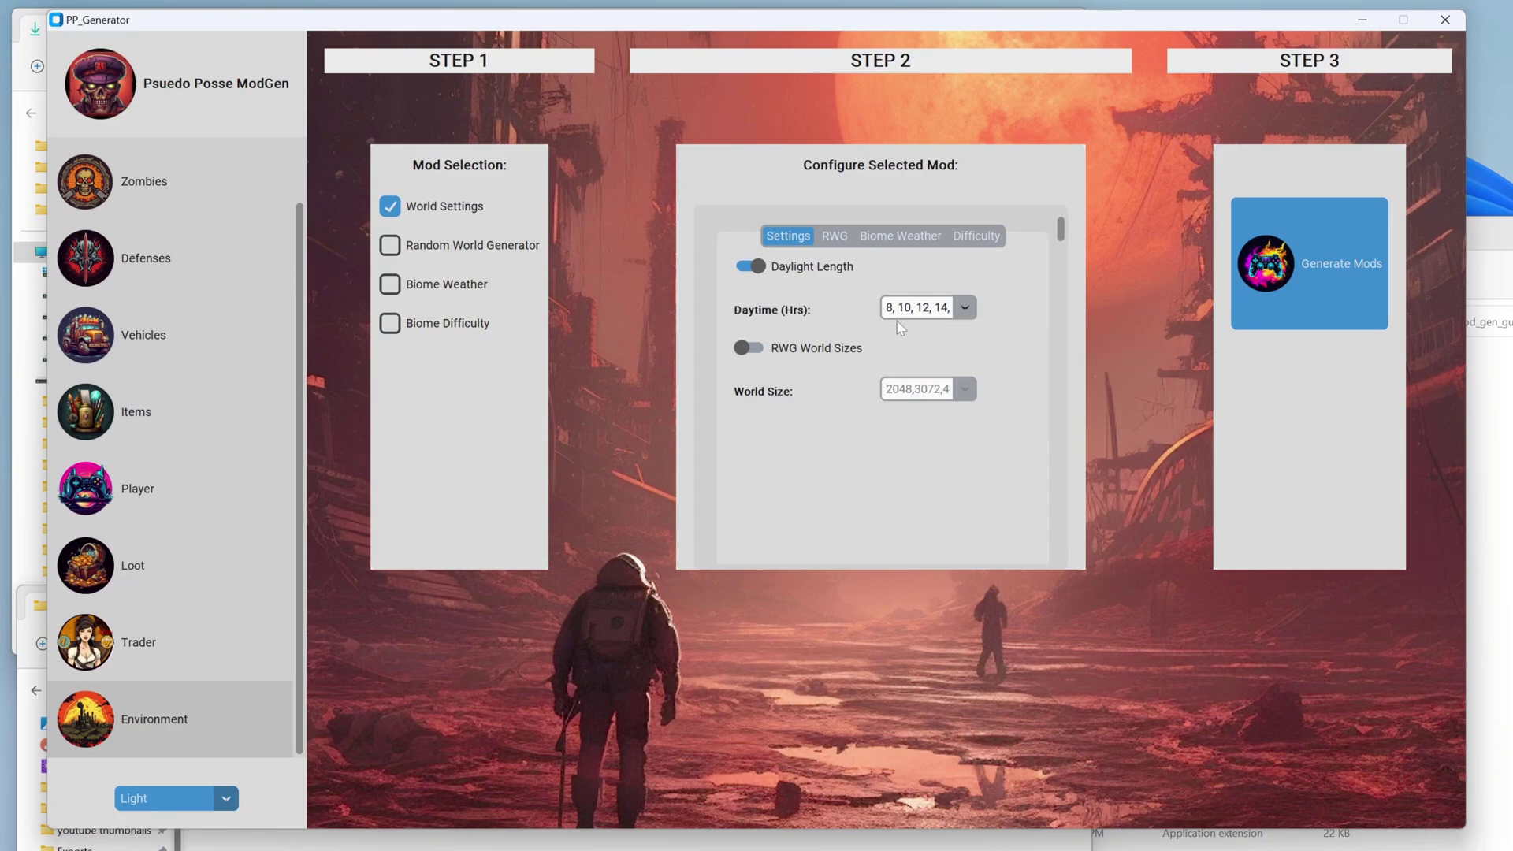
pyautogui.moveTo(905, 311)
pyautogui.mouseDown()
pyautogui.moveTo(954, 310)
pyautogui.moveTo(897, 309)
pyautogui.mouseUp()
pyautogui.scroll(1, 909, 341)
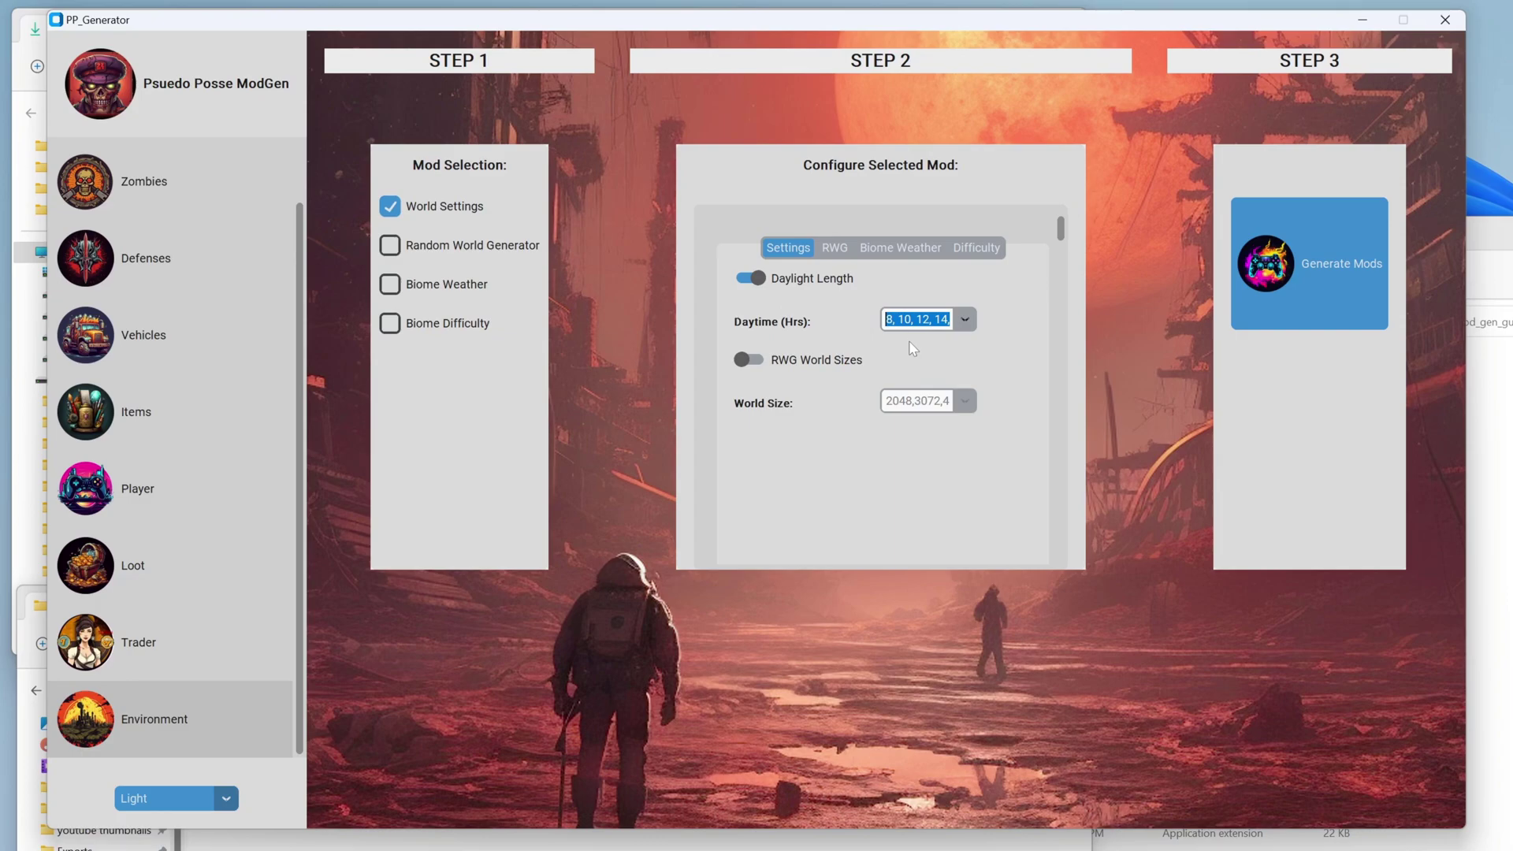
pyautogui.press('Left')
pyautogui.press('Down')
pyautogui.press('Down')
pyautogui.press('Down')
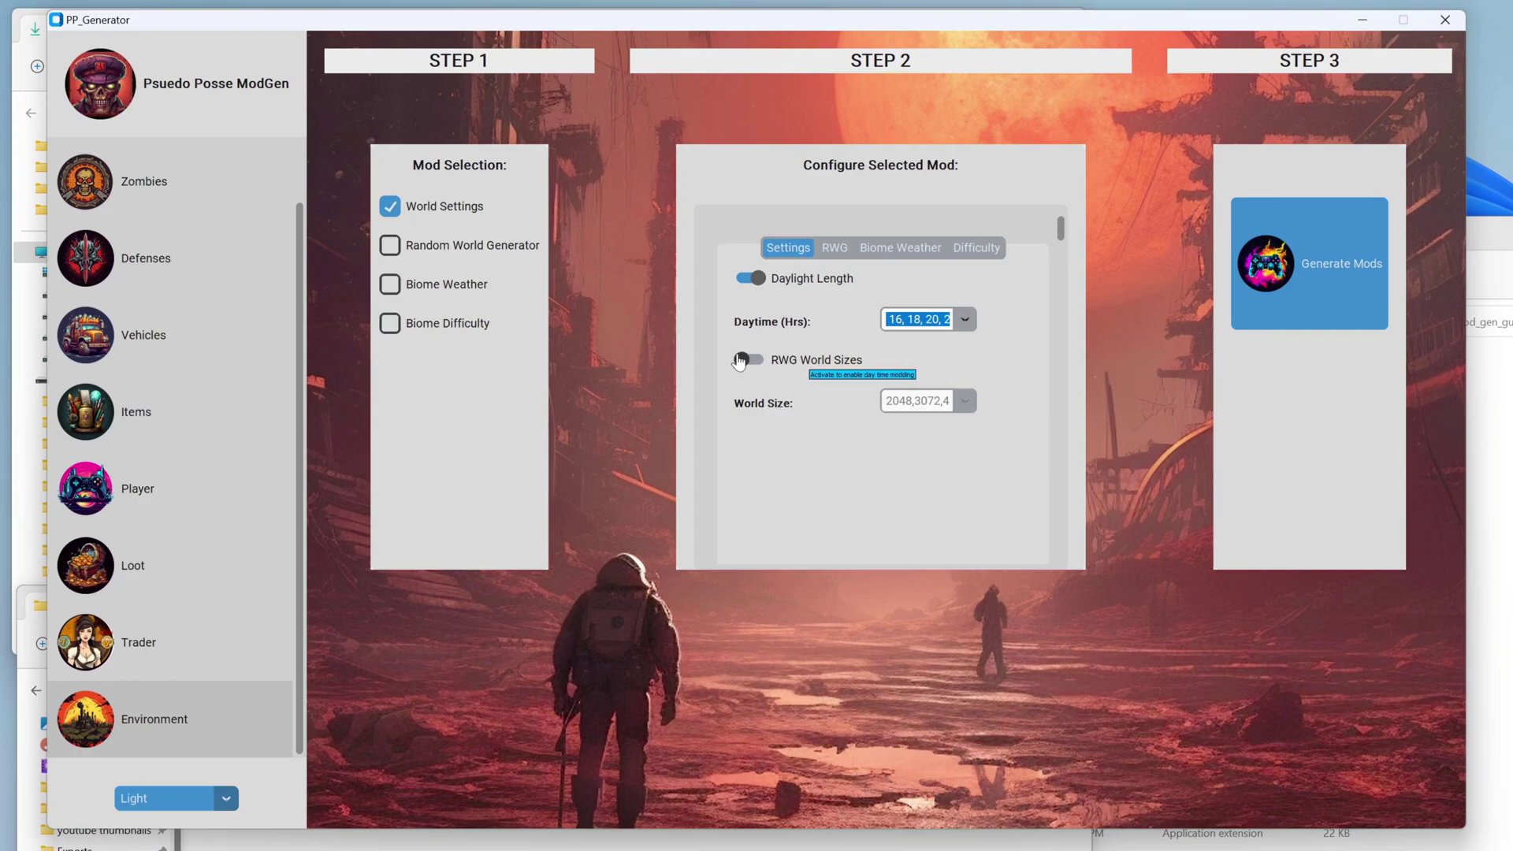
# - Enable custom RWG world sizes with the list reaching 15360, then select Biome Difficulty
pyautogui.click(739, 360)
pyautogui.click(964, 401)
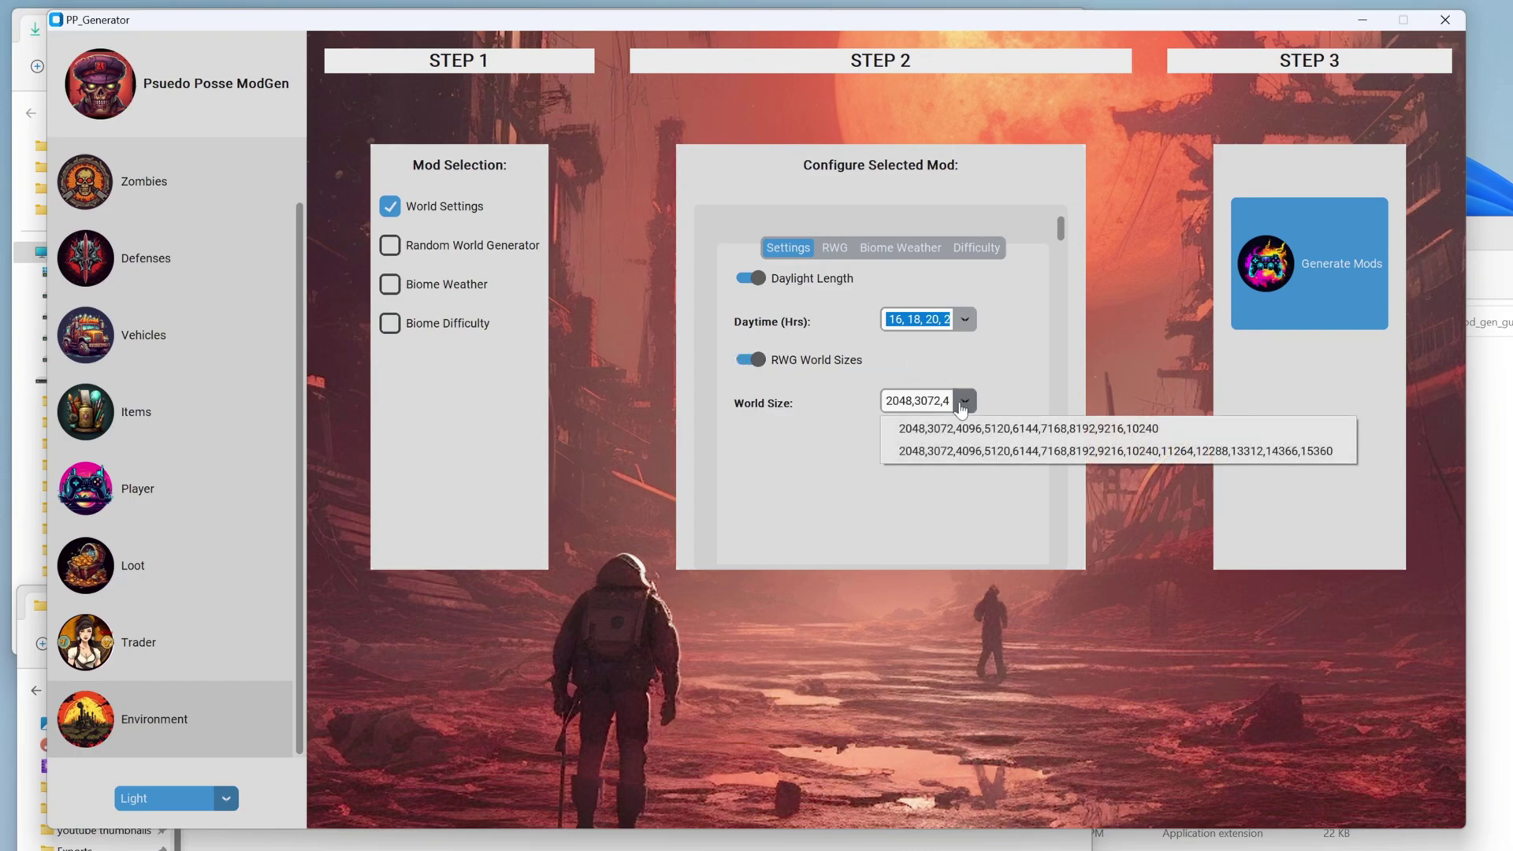
pyautogui.click(961, 454)
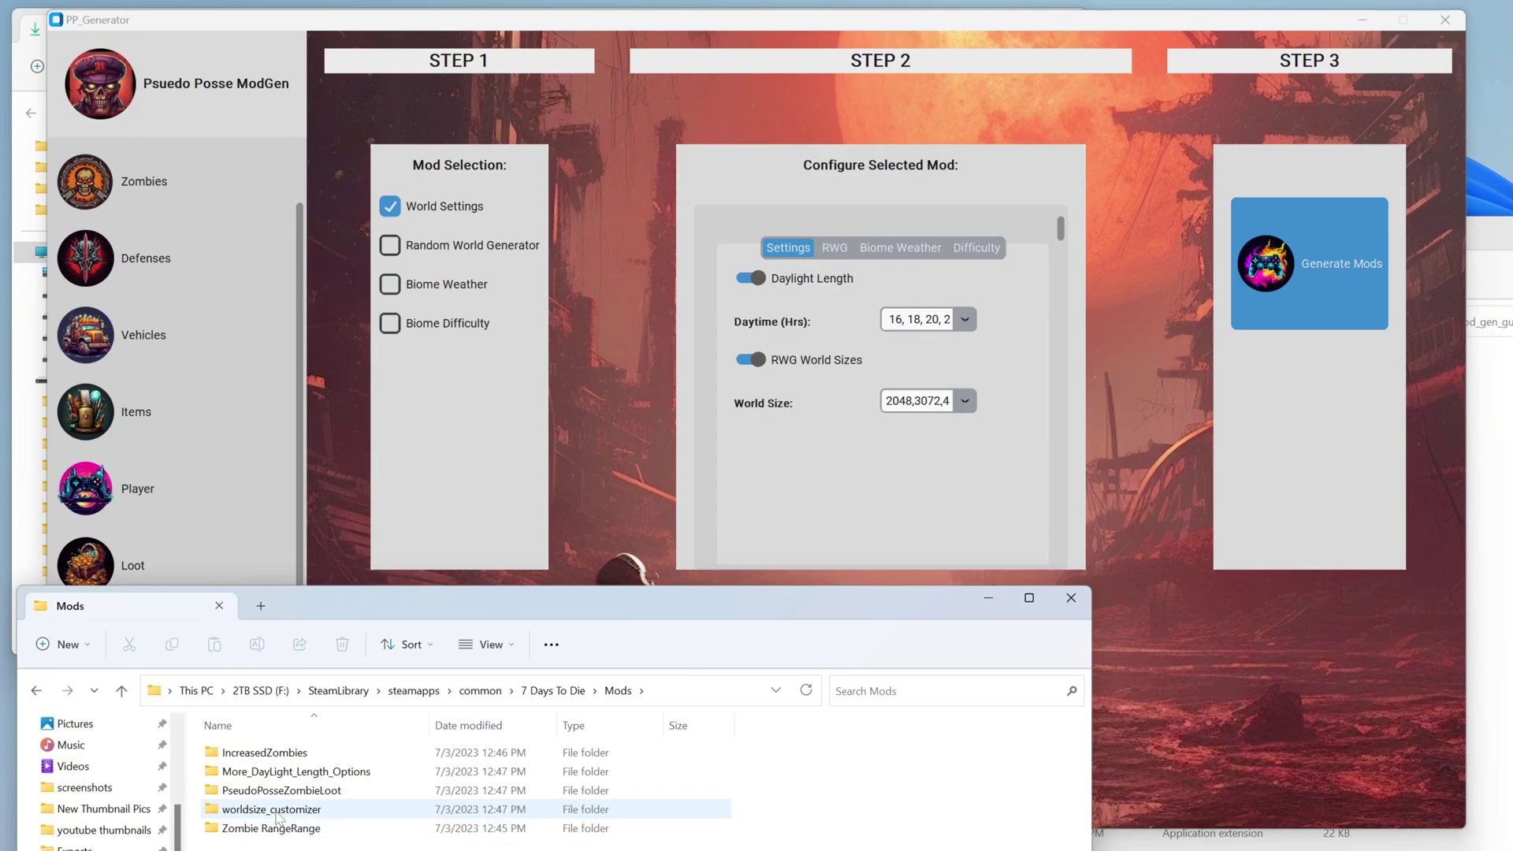
pyautogui.click(693, 506)
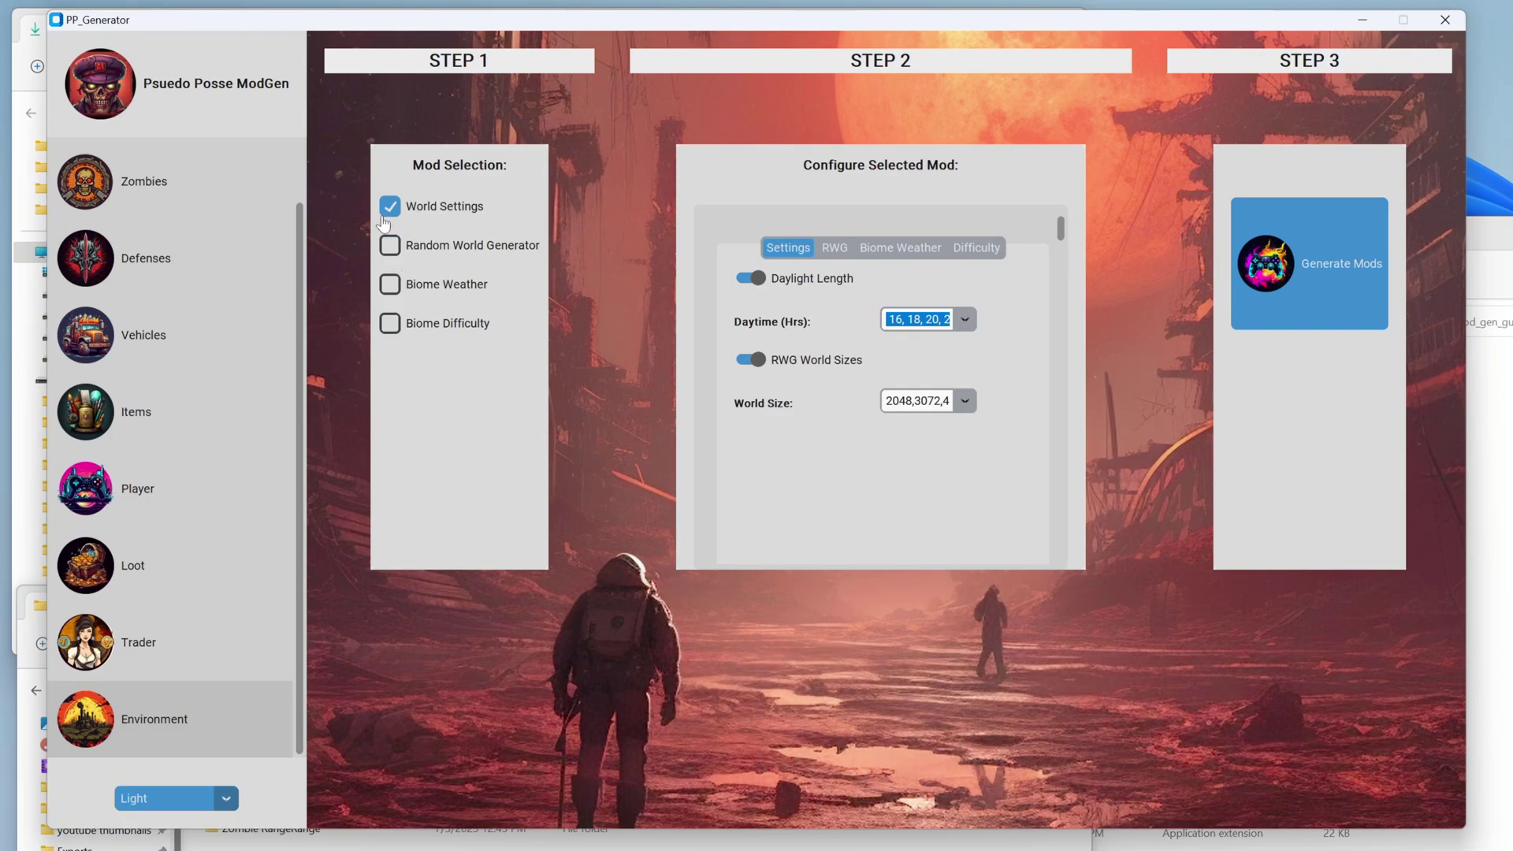
pyautogui.click(387, 326)
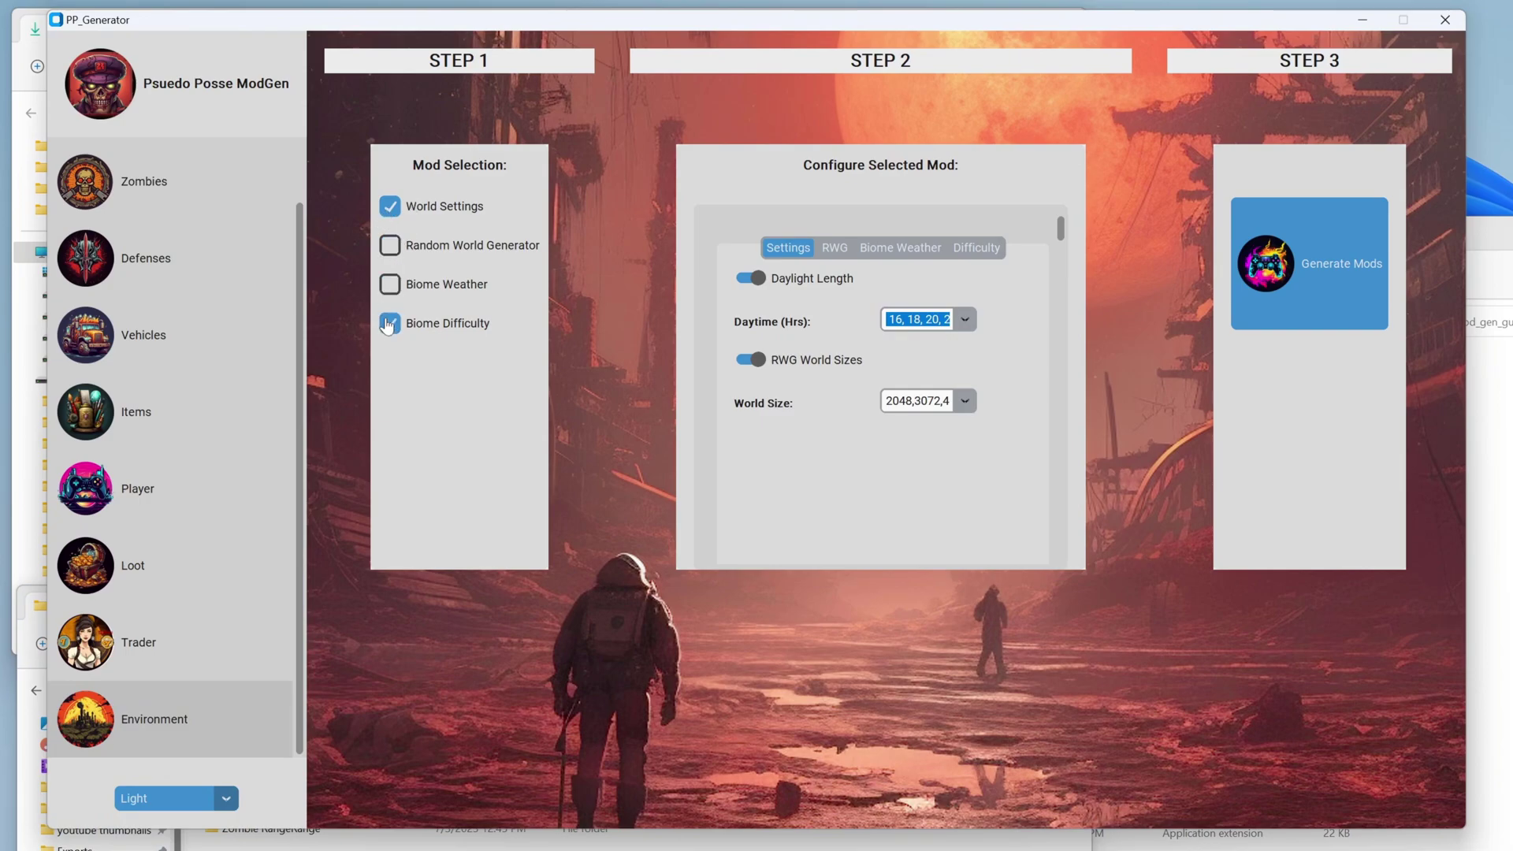
# - Untick World Settings, enable Pine Forest difficulty, and set lootstage modifier 0.5 with bonus 15
pyautogui.click(394, 210)
pyautogui.click(976, 248)
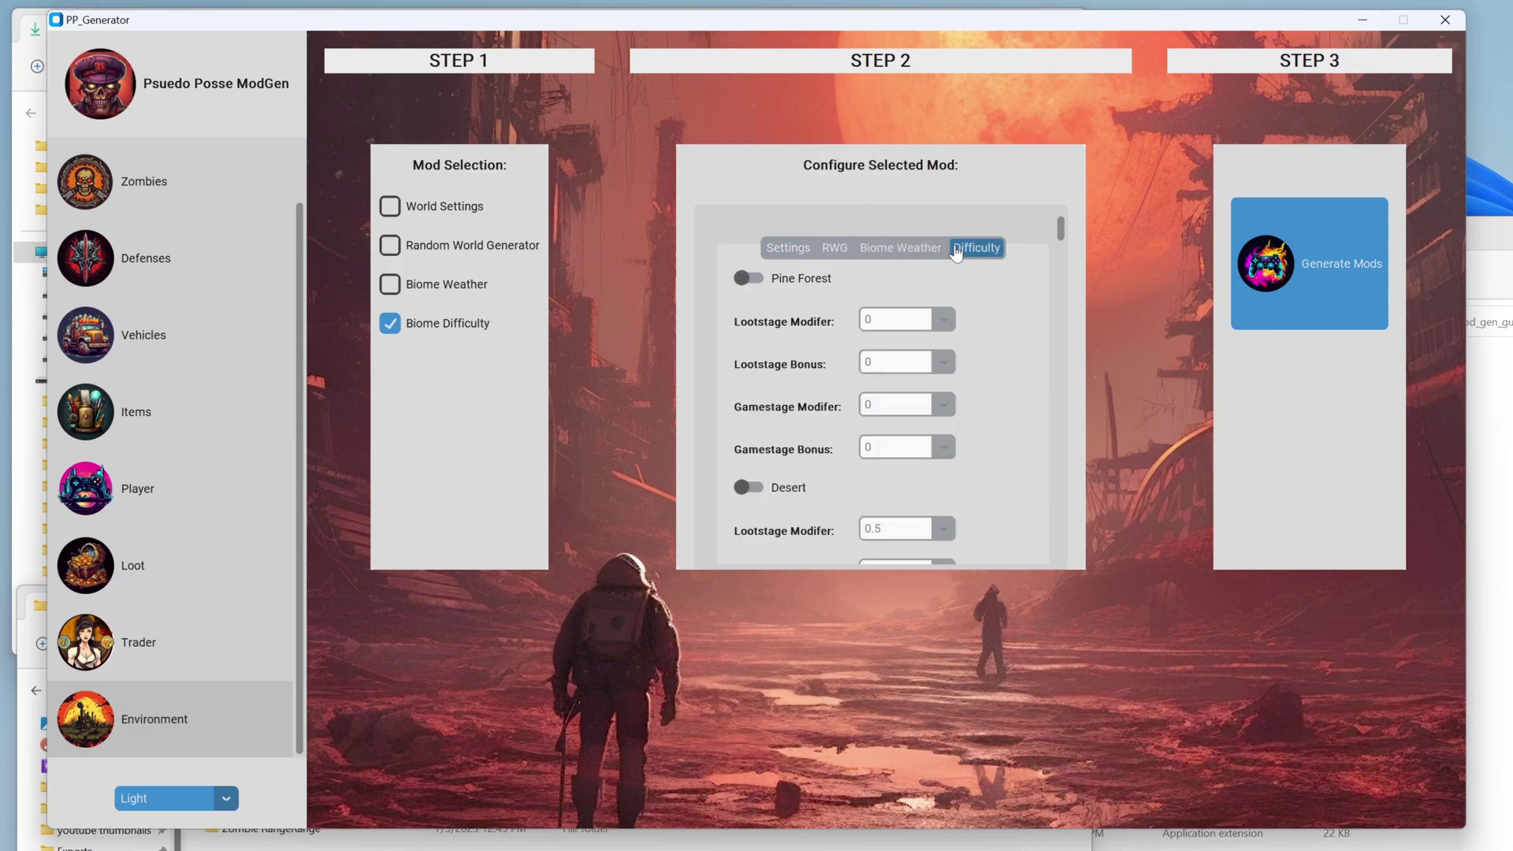
pyautogui.click(752, 280)
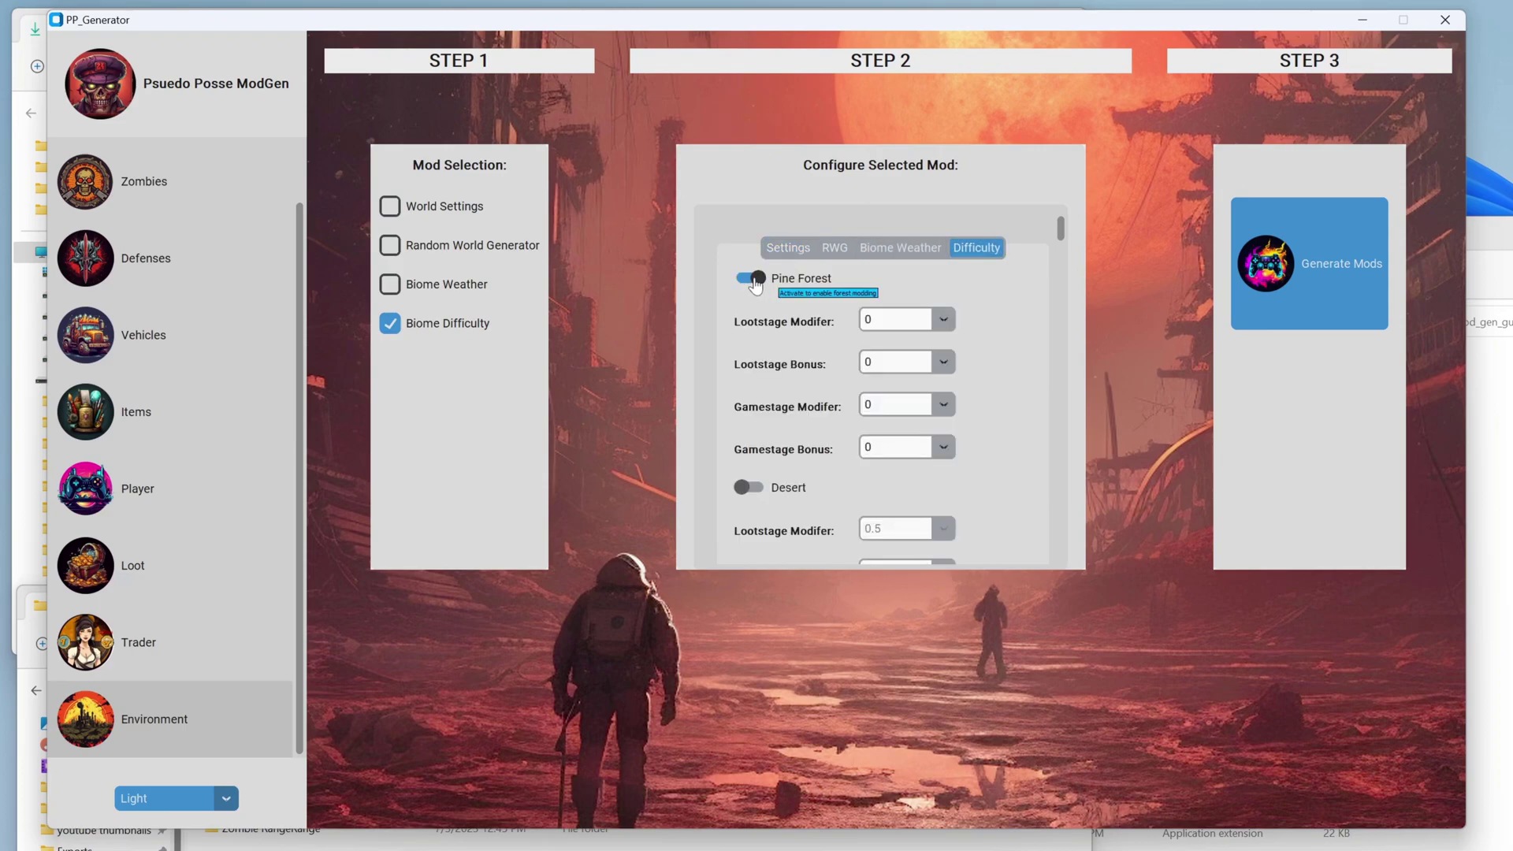
pyautogui.click(943, 320)
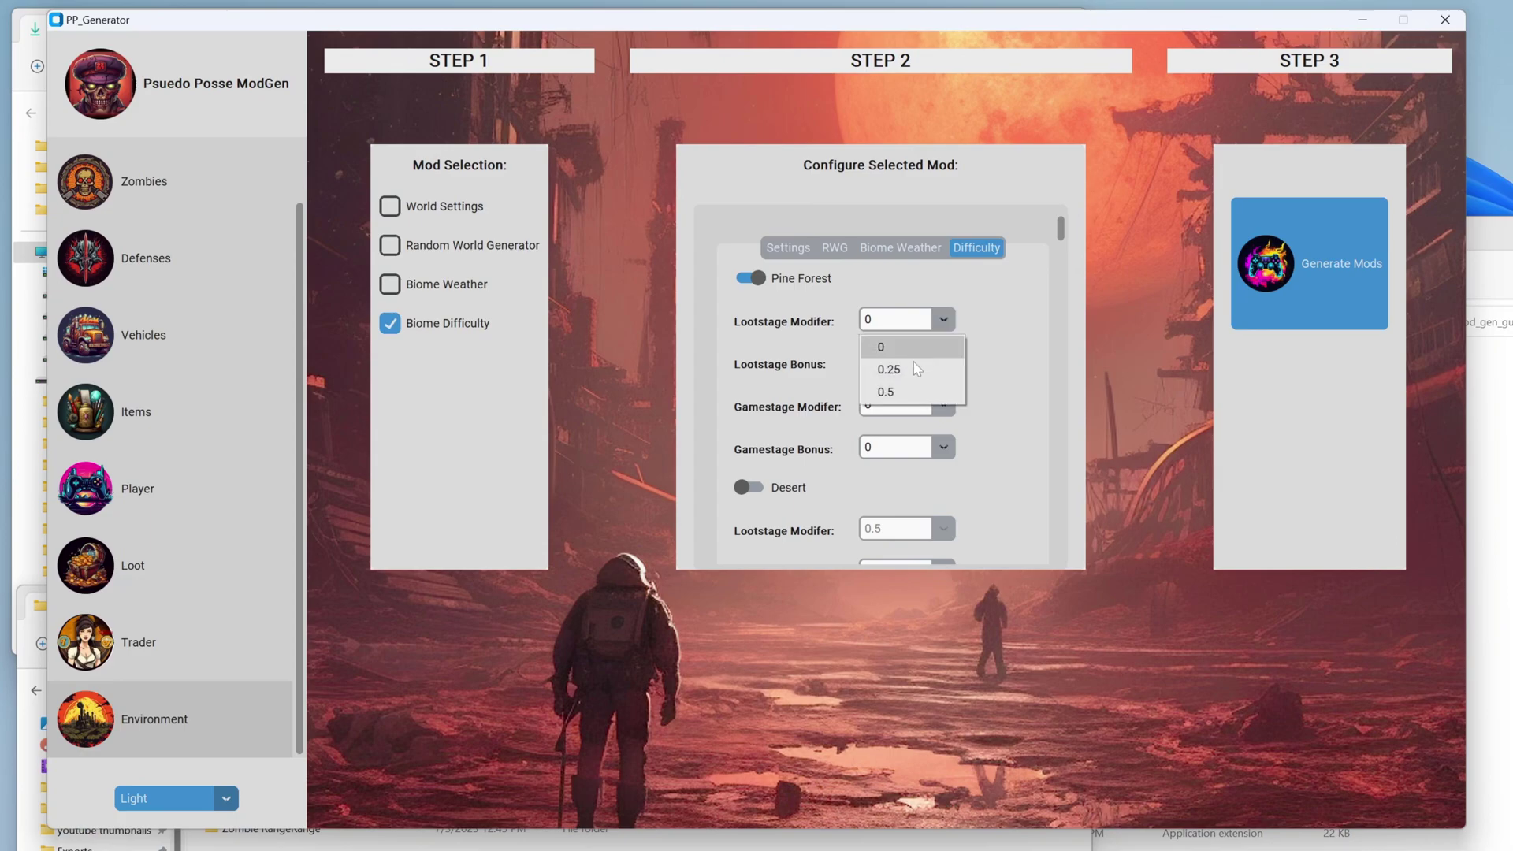
pyautogui.click(878, 392)
pyautogui.click(943, 362)
pyautogui.click(887, 434)
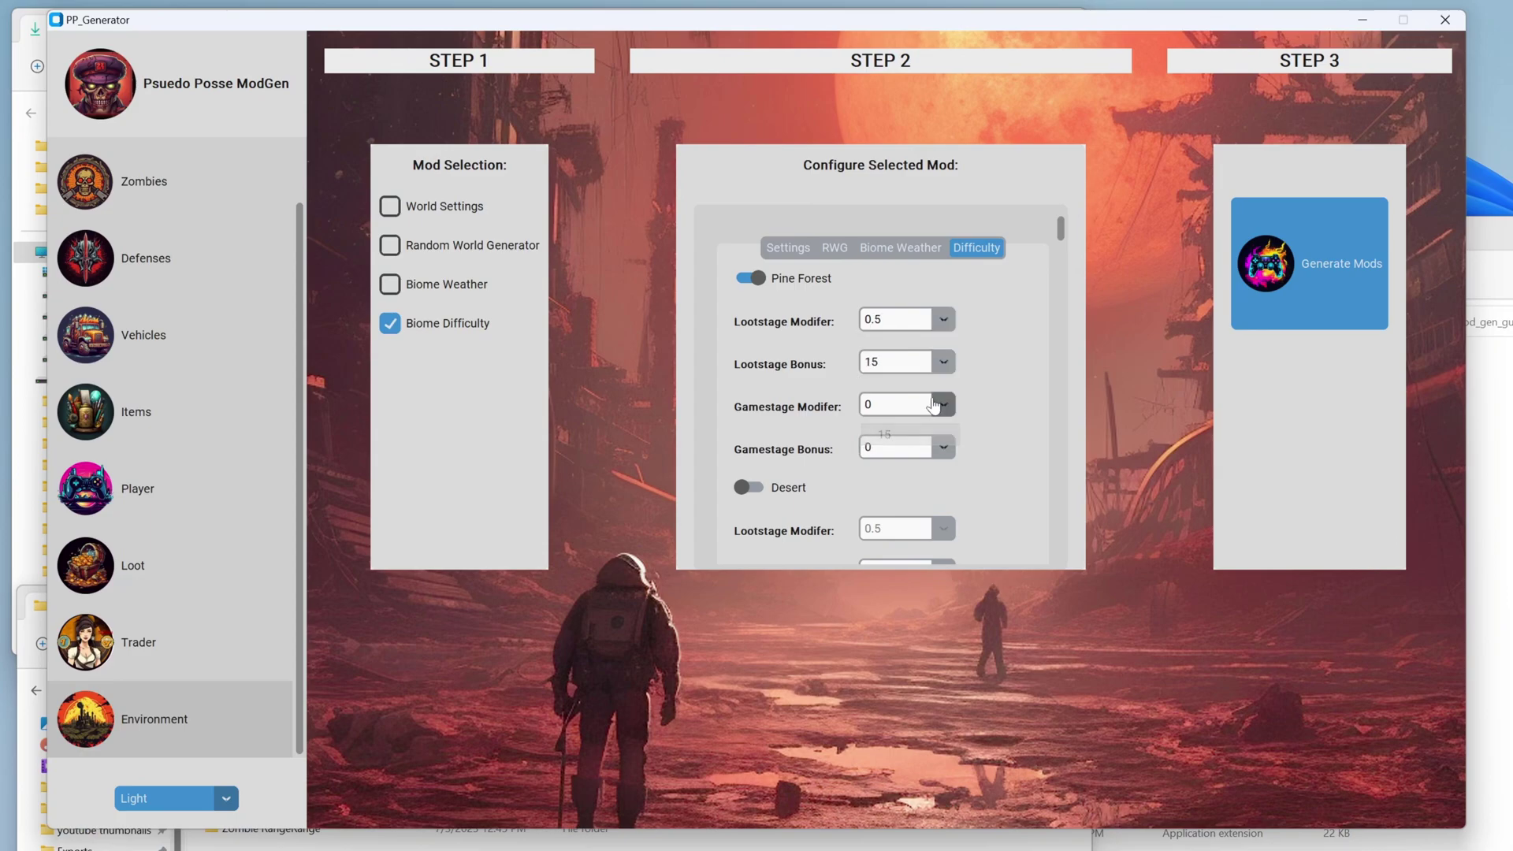
# - Set Pine Forest gamestage modifier 0.5 and bonus 15, then untick Biome Difficulty after generating
pyautogui.click(943, 404)
pyautogui.click(886, 477)
pyautogui.click(943, 446)
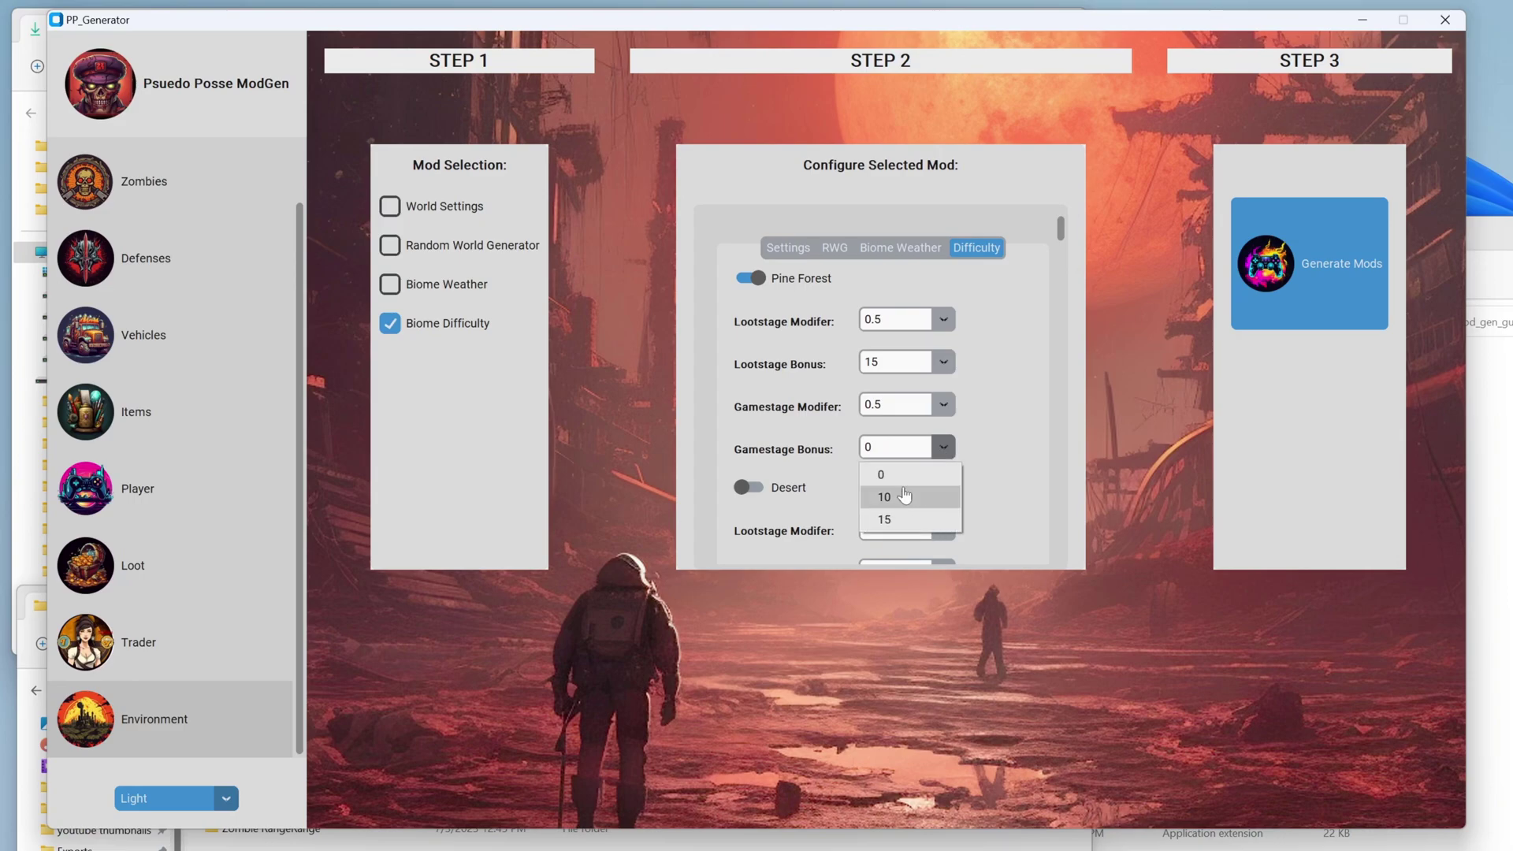
pyautogui.click(886, 518)
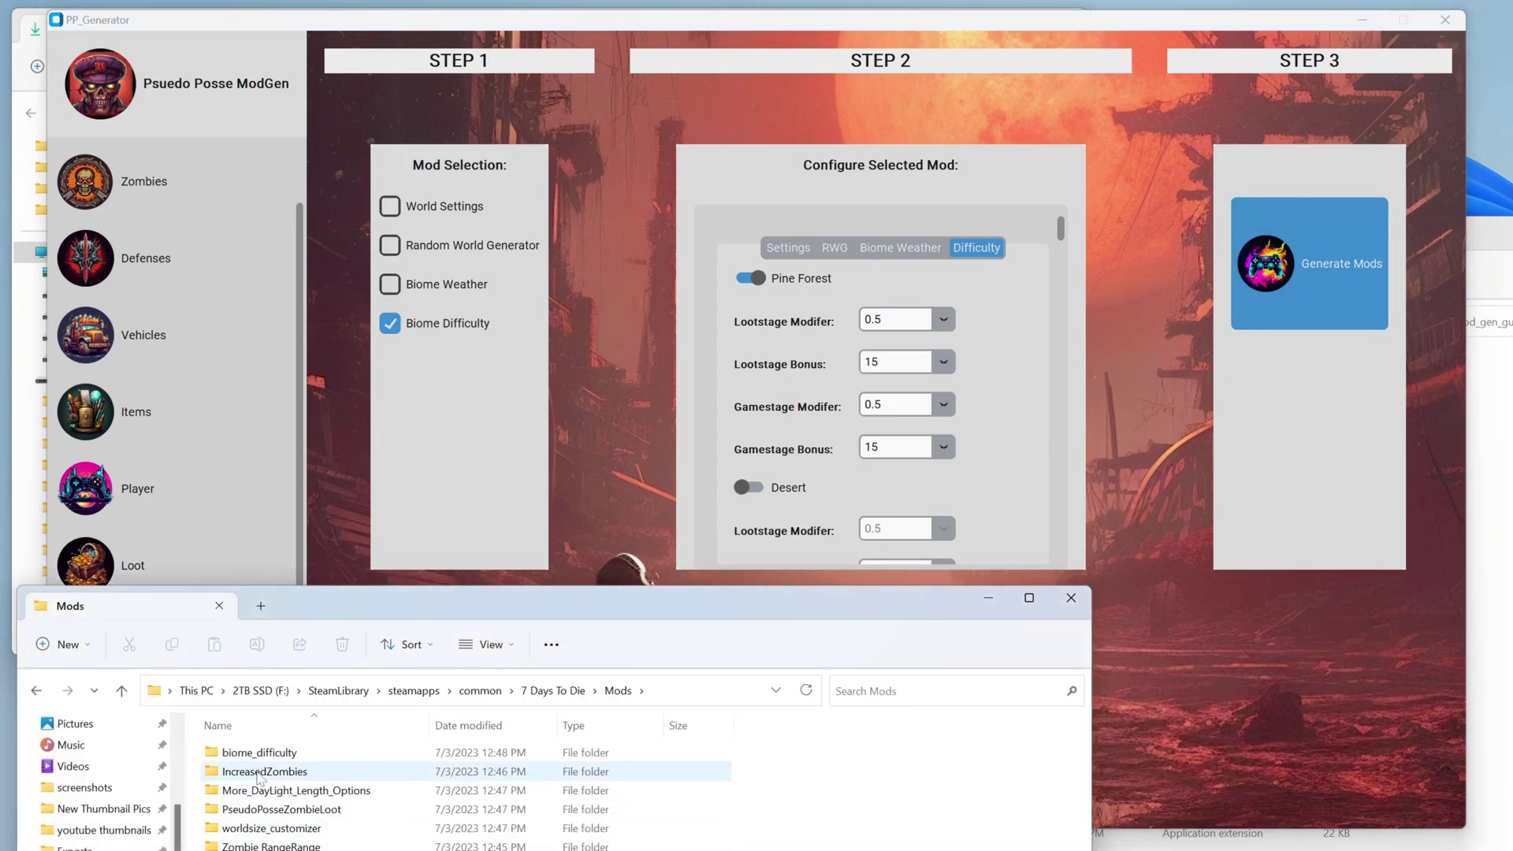
pyautogui.click(572, 508)
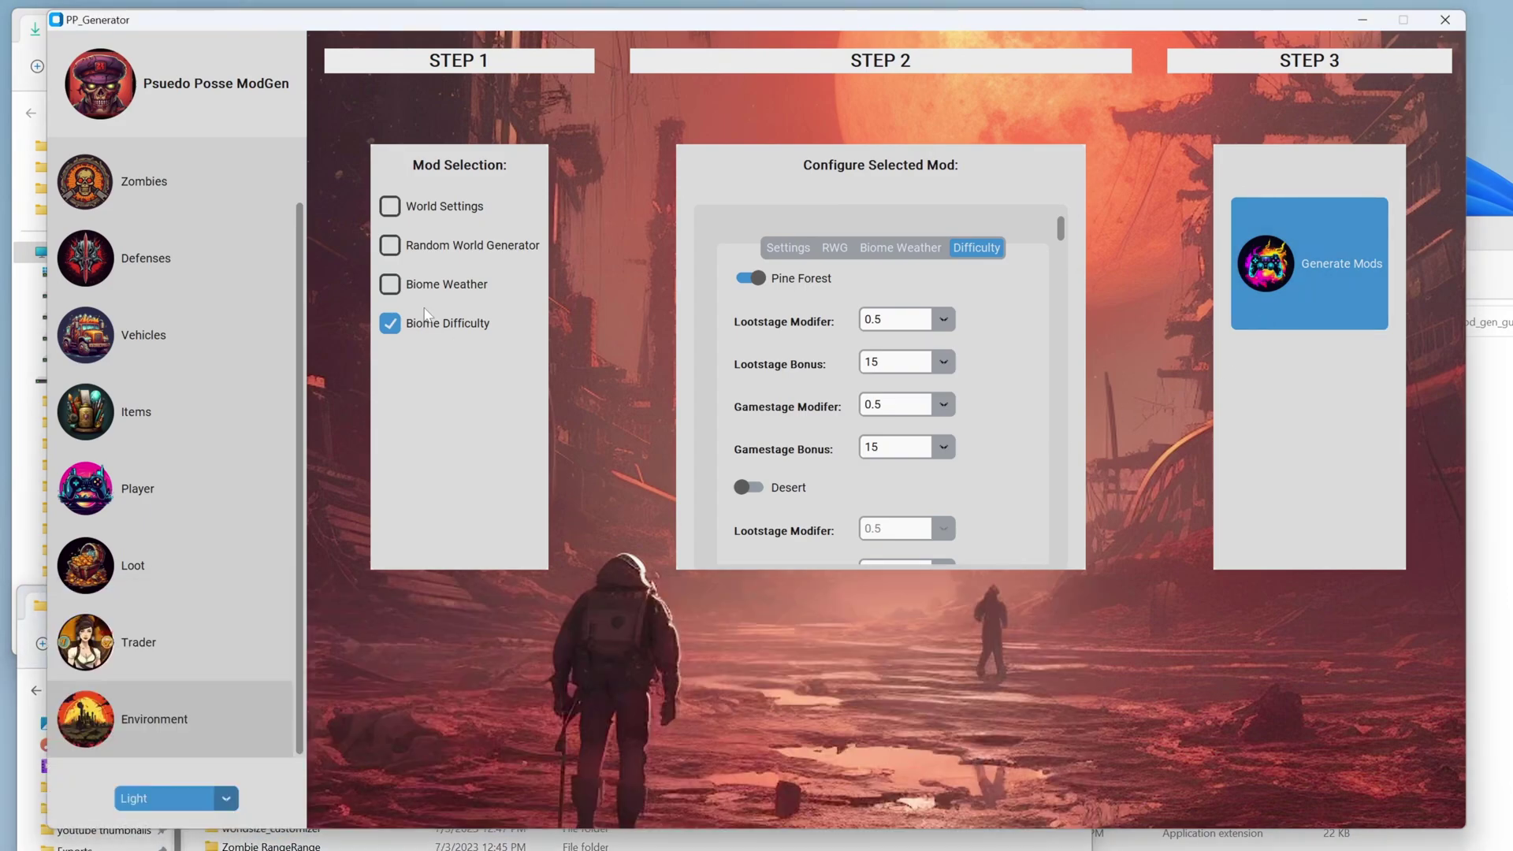
pyautogui.click(386, 329)
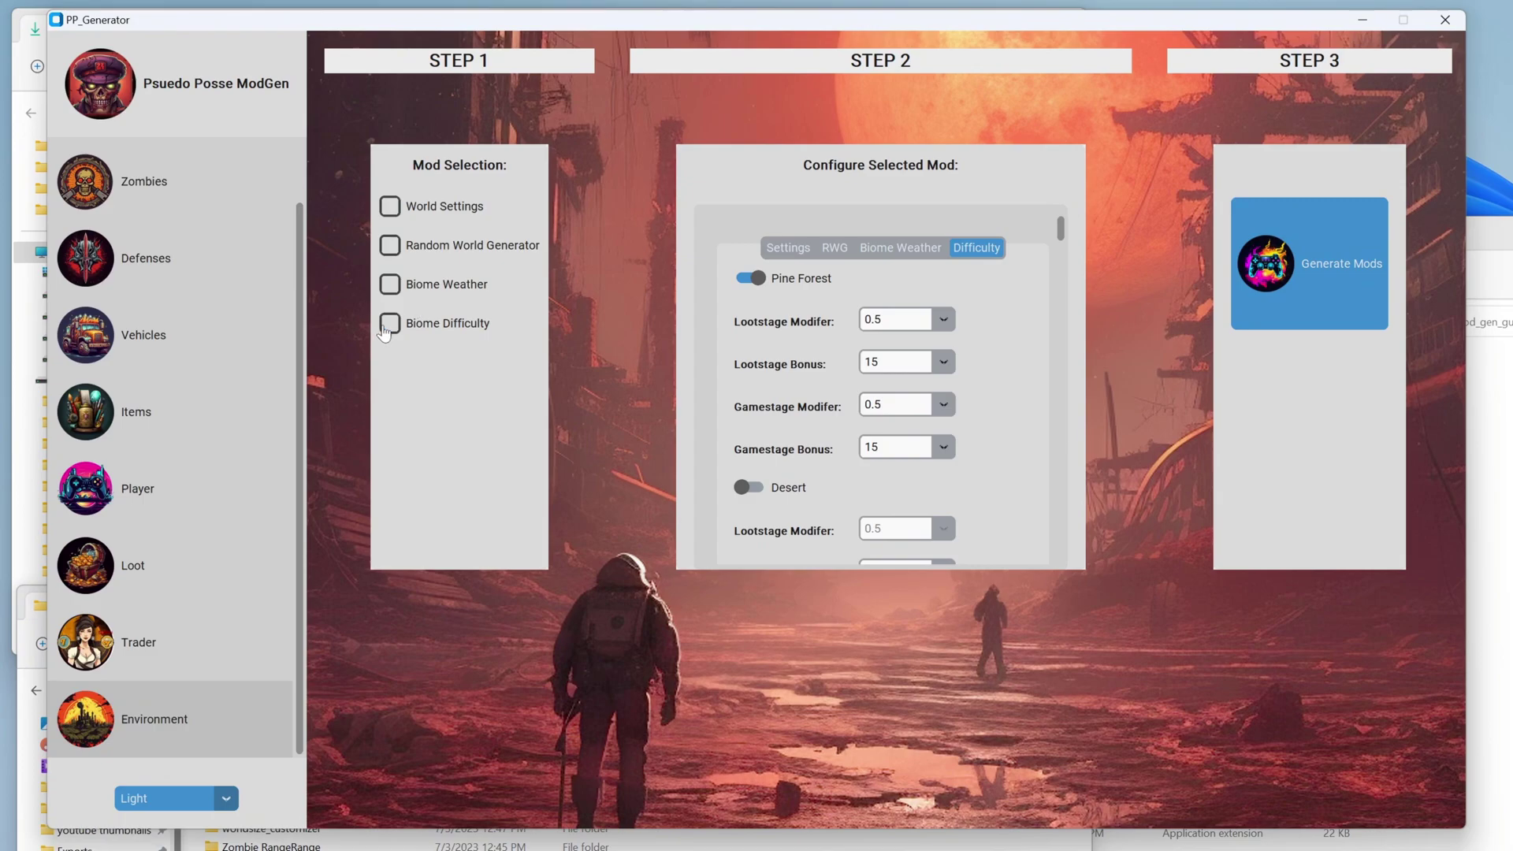
# - Select More Water Filters under Loot and enable dew collector filters as guaranteed
pyautogui.click(186, 658)
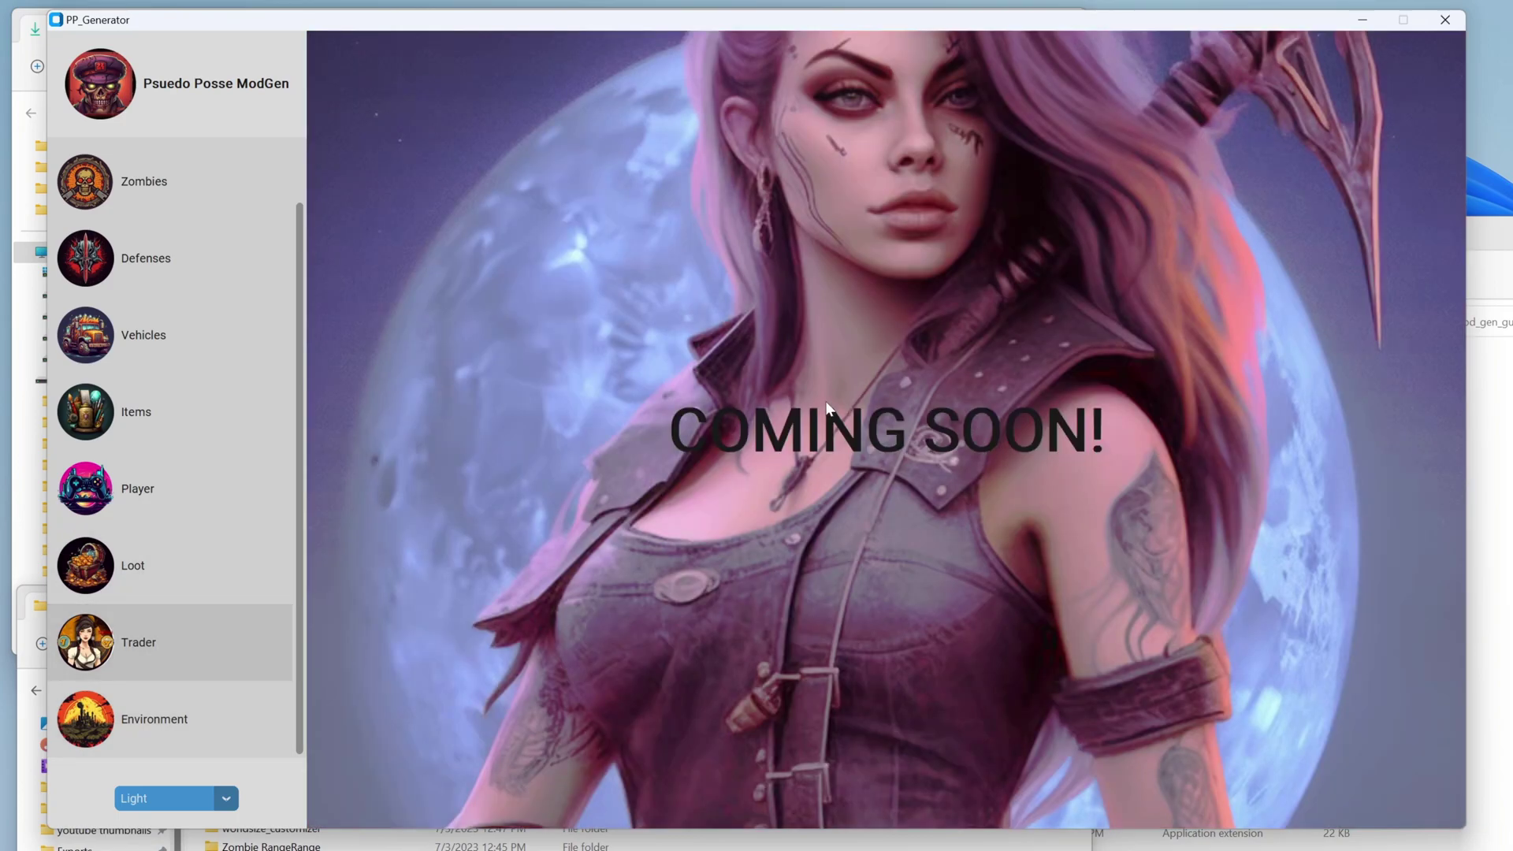
pyautogui.click(132, 579)
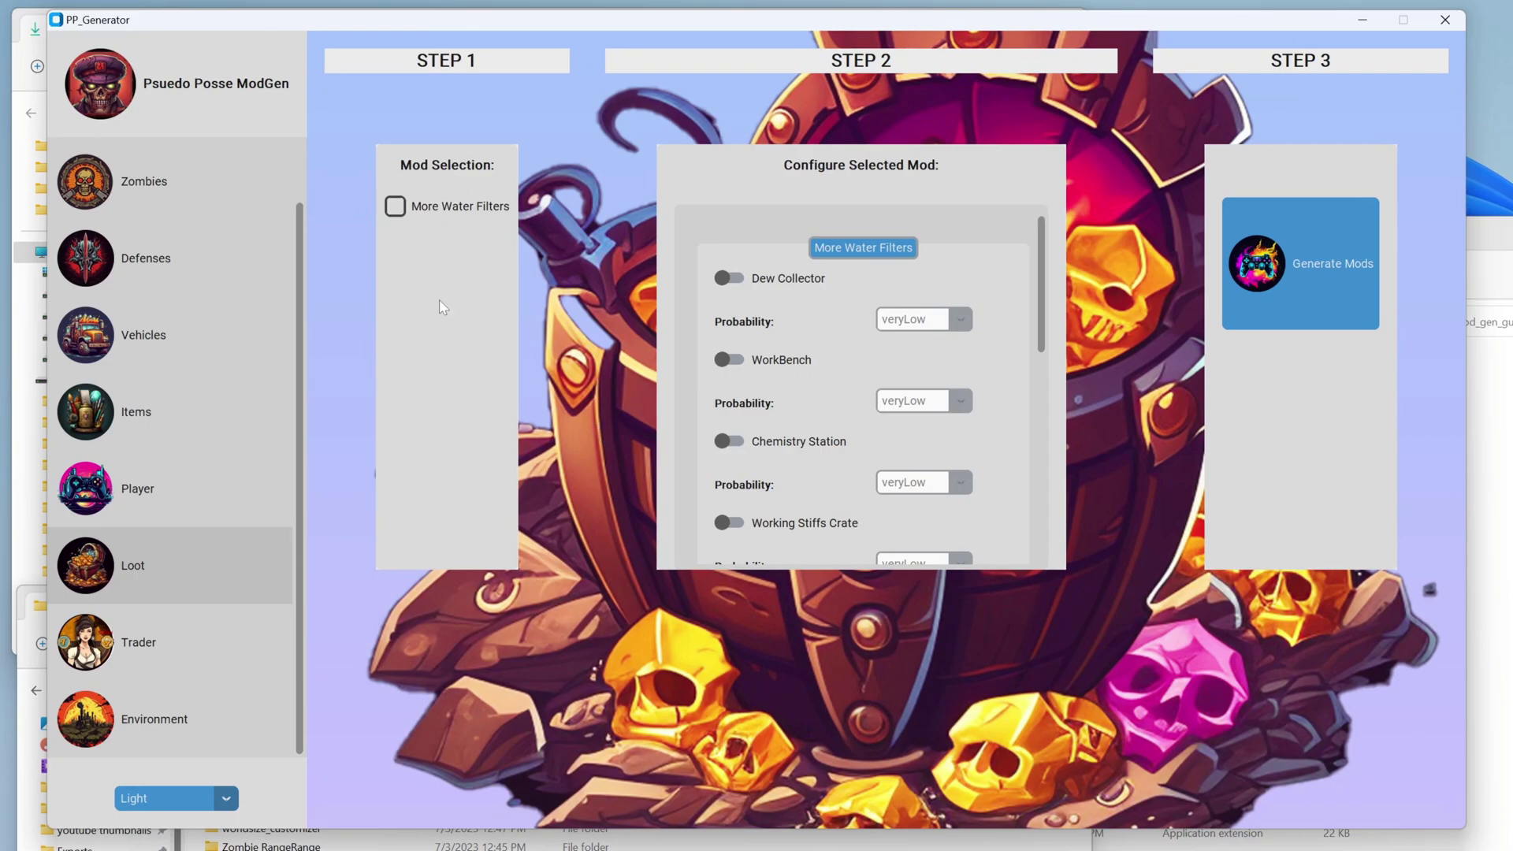
pyautogui.click(388, 210)
pyautogui.click(741, 282)
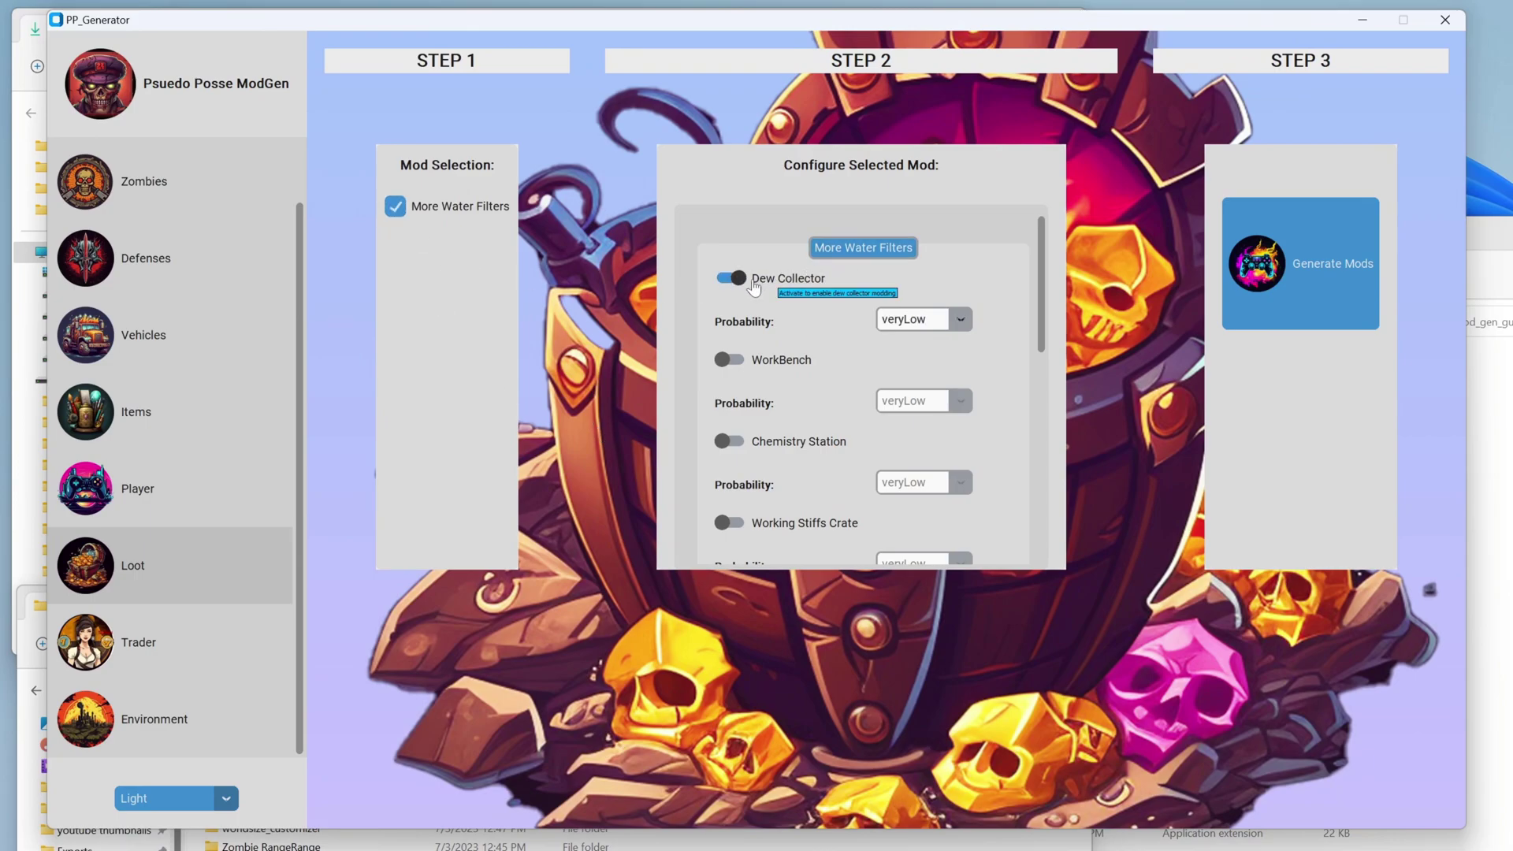
pyautogui.click(953, 321)
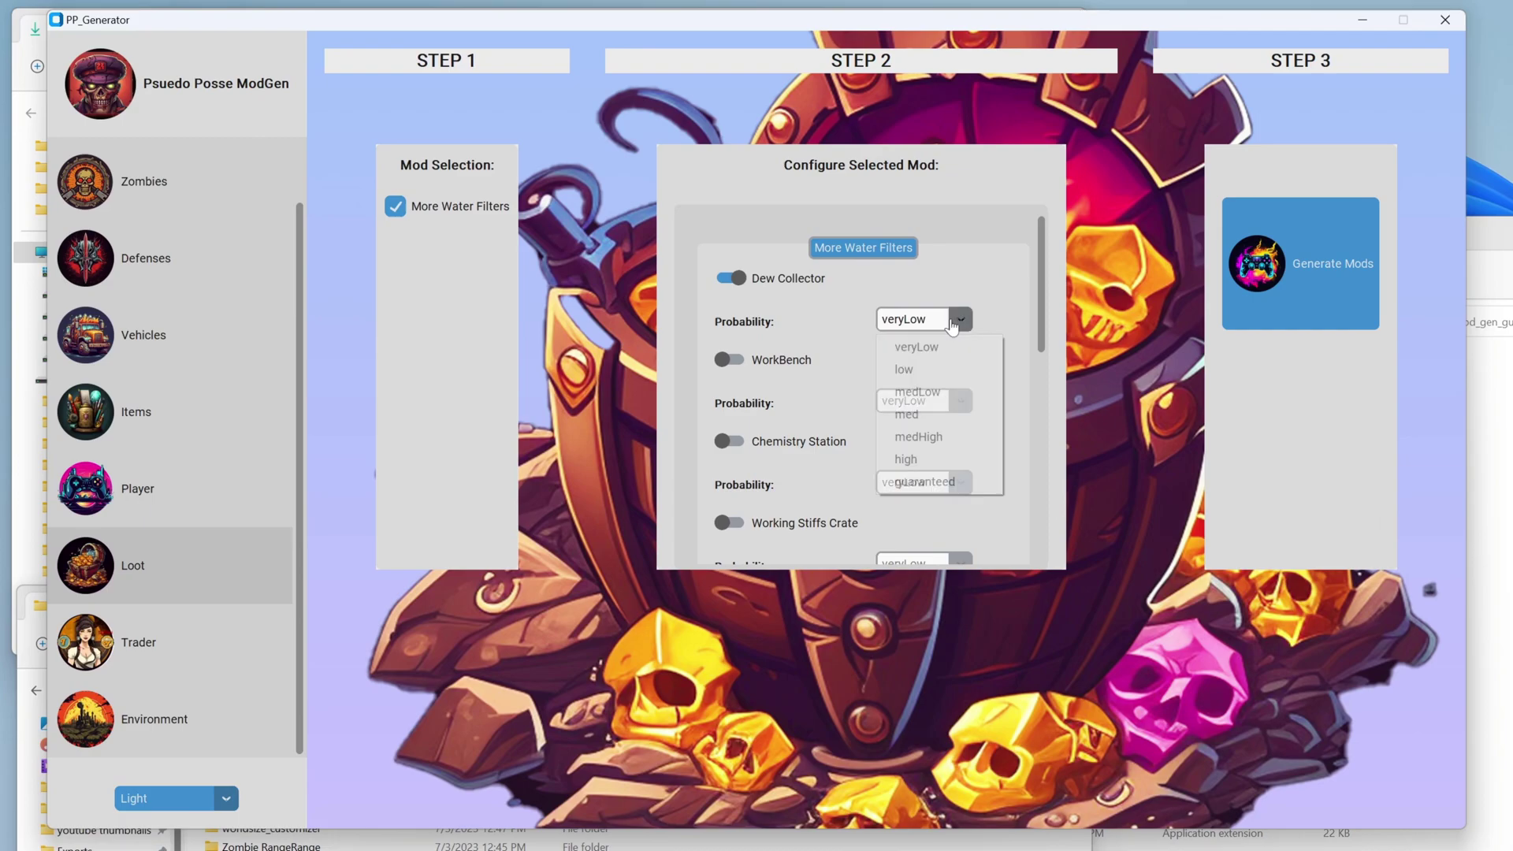
pyautogui.click(923, 481)
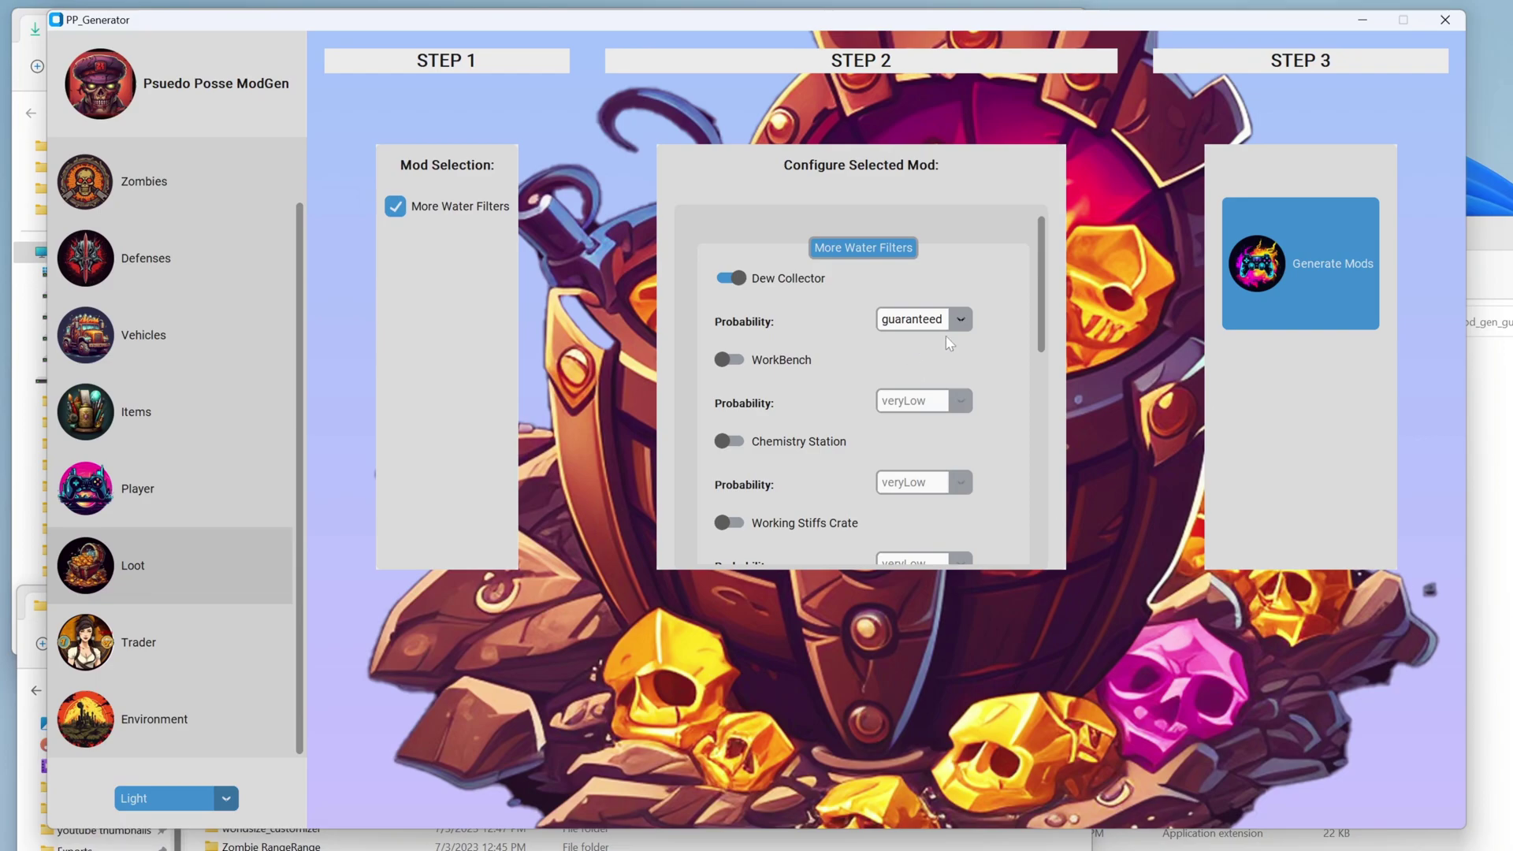
# - Enable workbench filters at veryLow and change the dew collector chance to med
pyautogui.click(960, 320)
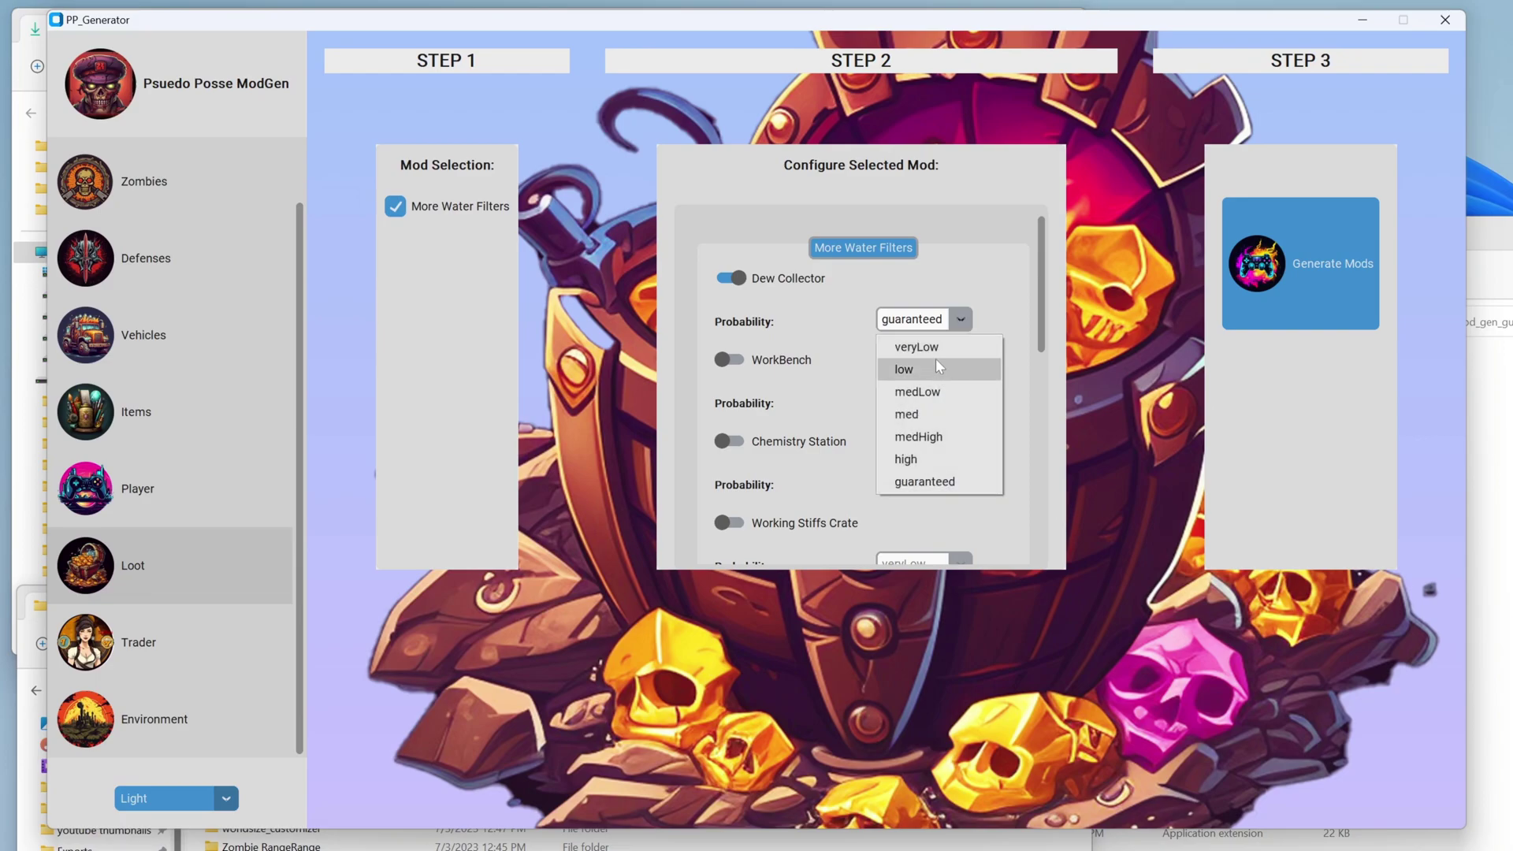
pyautogui.click(916, 346)
pyautogui.click(729, 359)
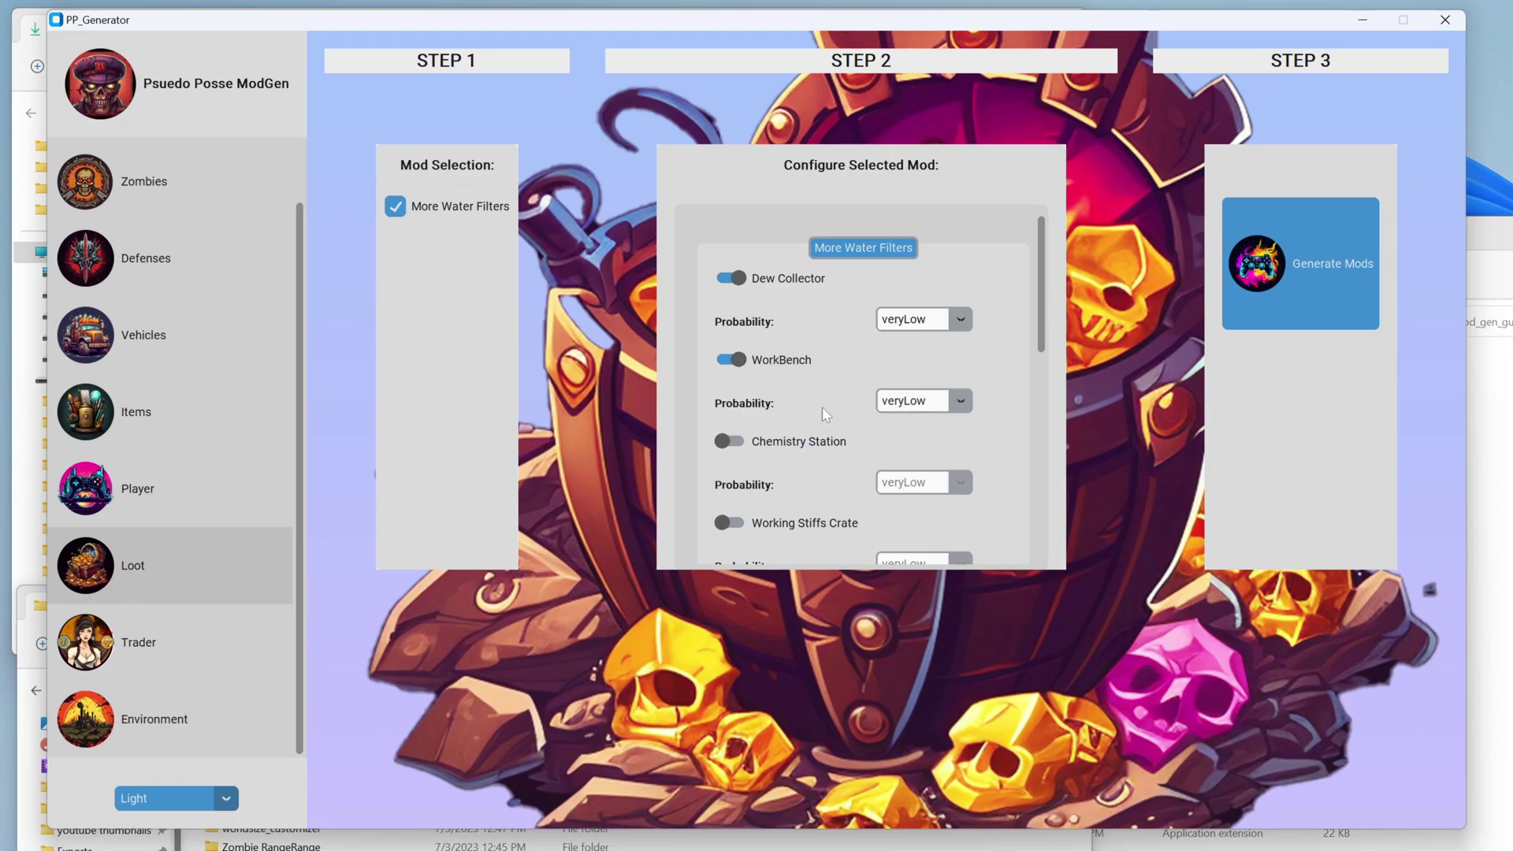
pyautogui.click(960, 400)
pyautogui.click(960, 398)
pyautogui.click(960, 319)
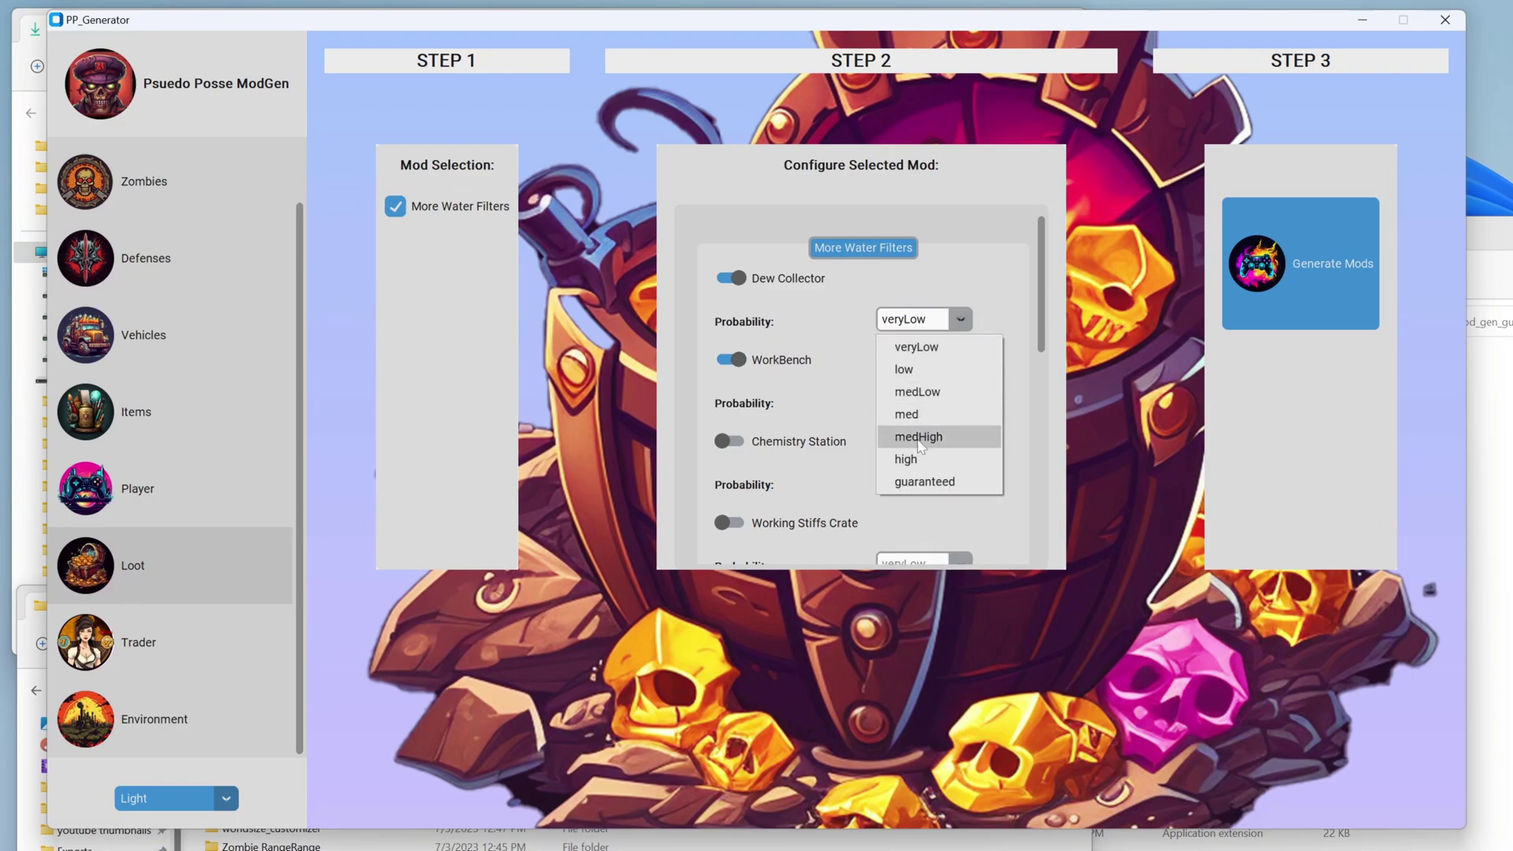
pyautogui.click(914, 413)
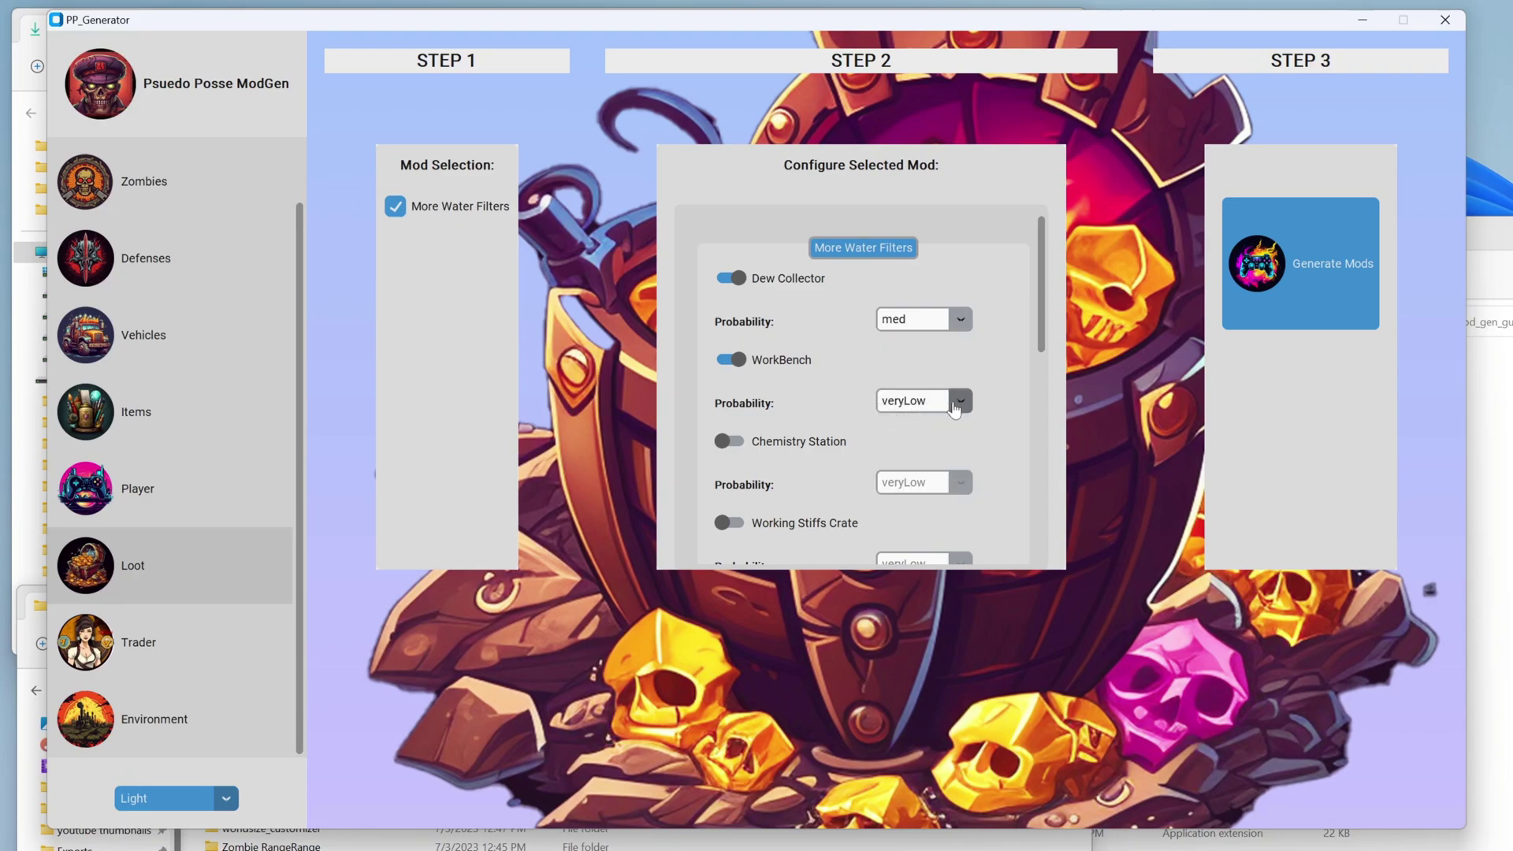
# - Give Chemistry Station medLow and turn on Working Stiffs Crate, leaving Pass-N-Gas off
pyautogui.scroll(-2, 941, 442)
pyautogui.click(742, 371)
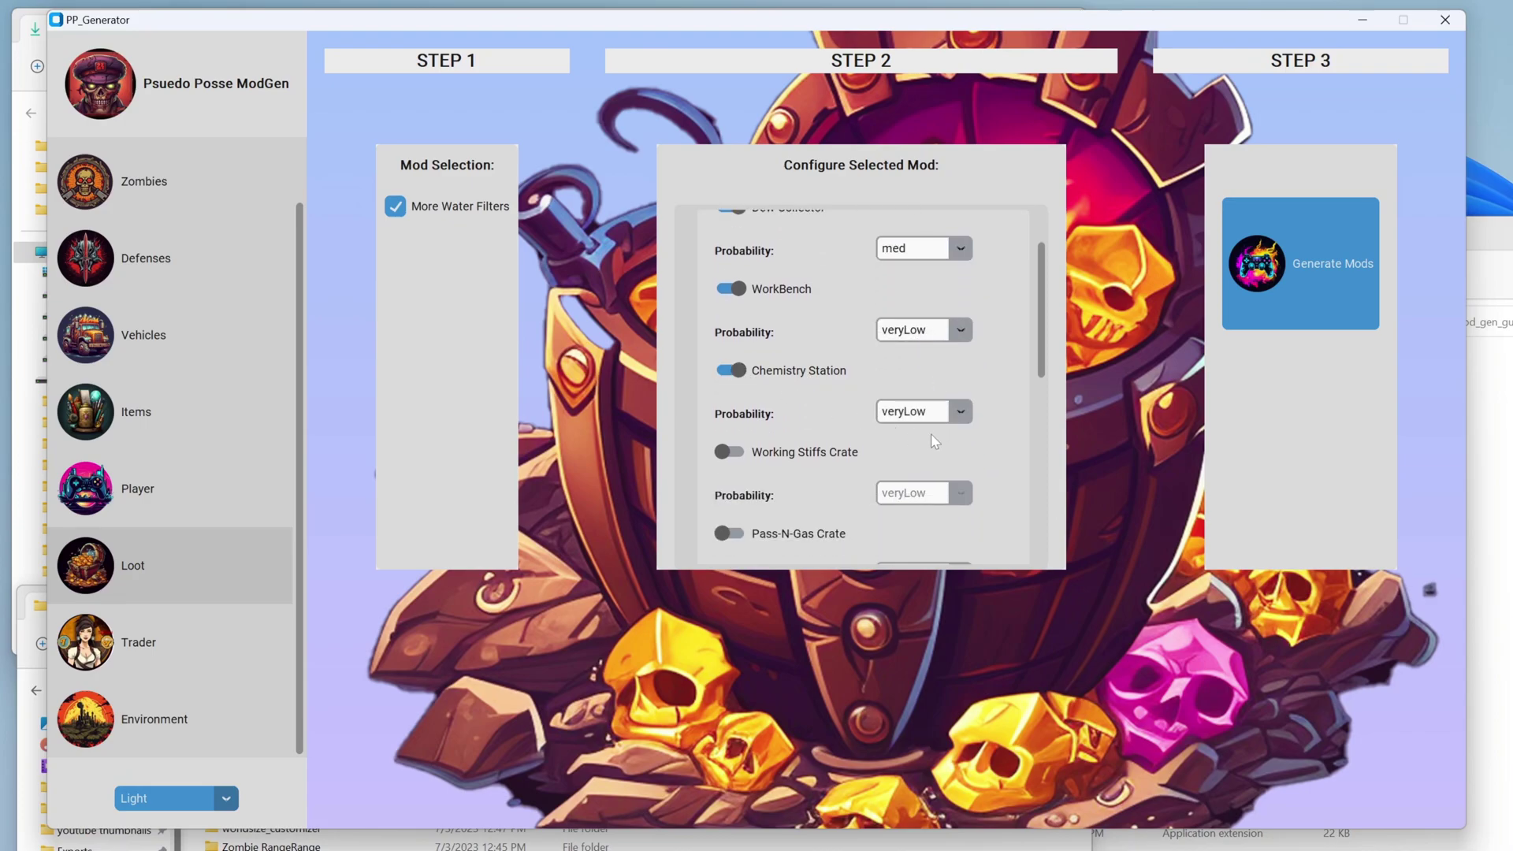
pyautogui.click(960, 411)
pyautogui.click(910, 490)
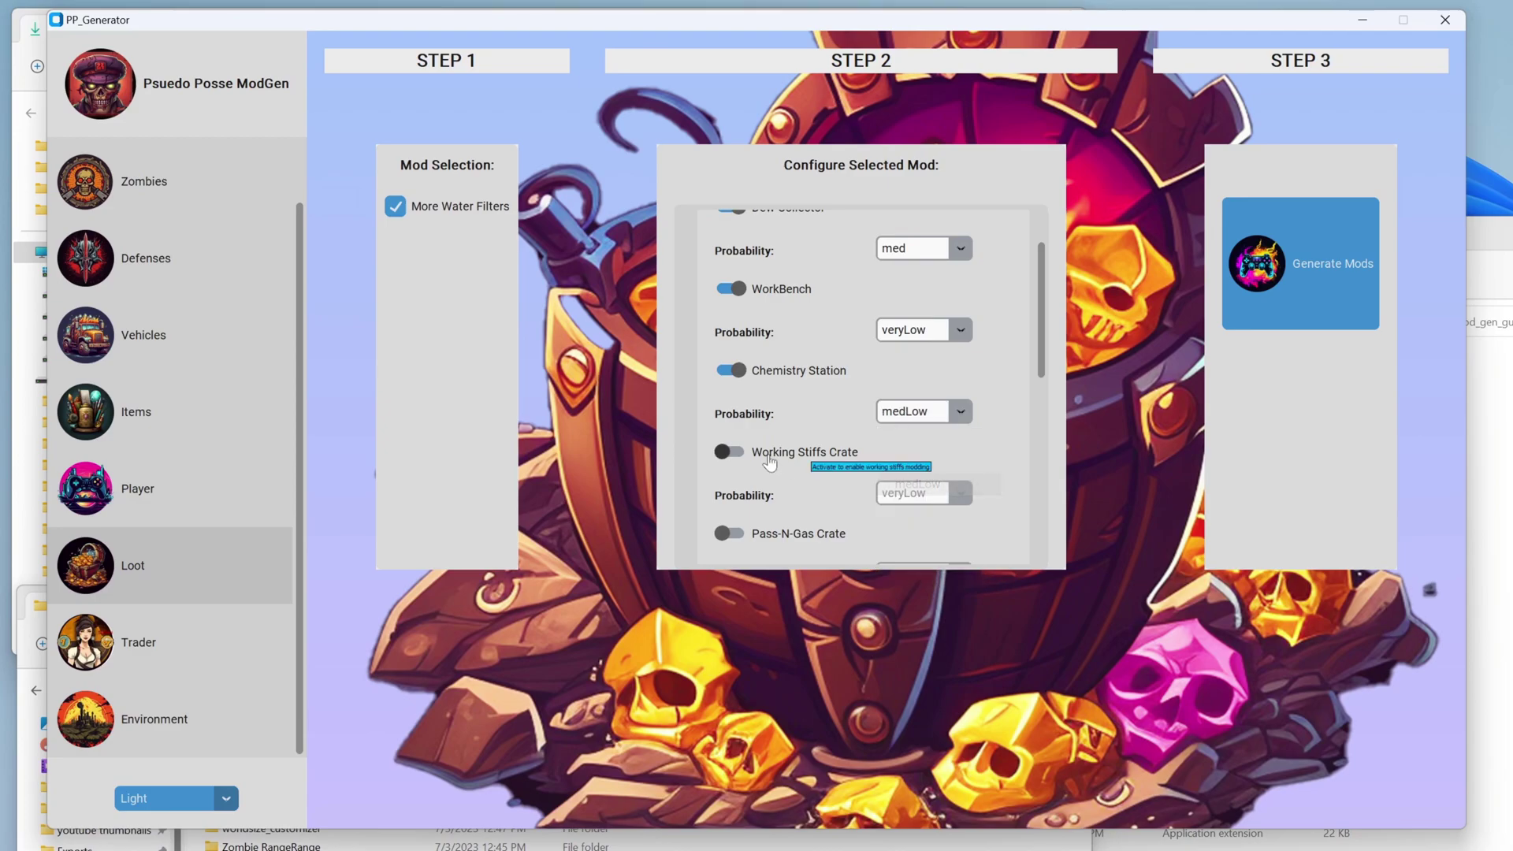
pyautogui.scroll(-2, 733, 453)
pyautogui.click(737, 382)
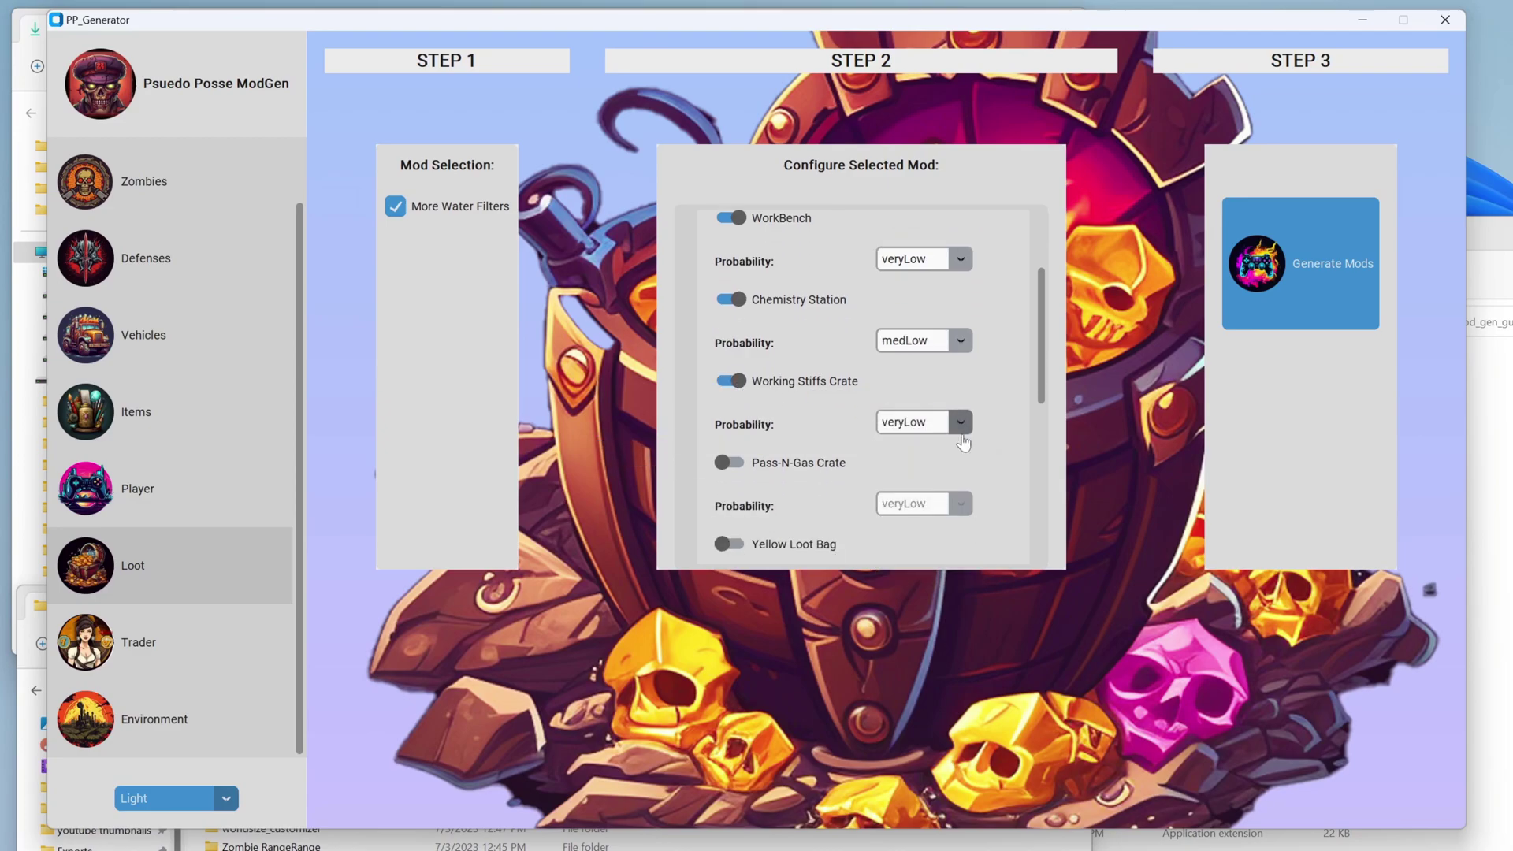
pyautogui.scroll(-2, 734, 394)
pyautogui.click(728, 394)
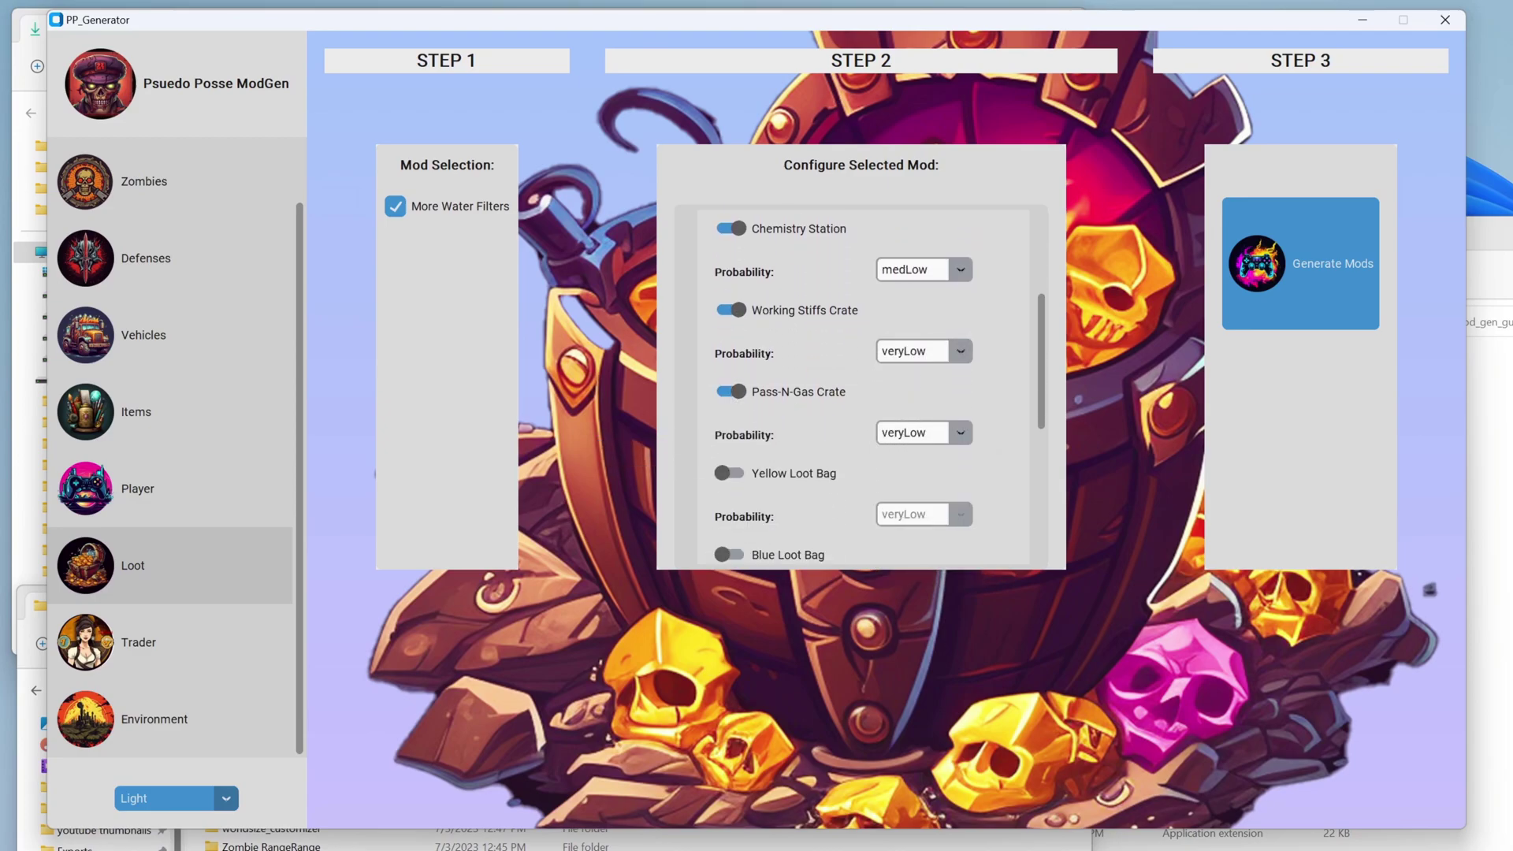
pyautogui.click(729, 397)
# - Review the remaining options and generate the Add_Water_Filter_To_Loot mod
pyautogui.scroll(-2, 780, 417)
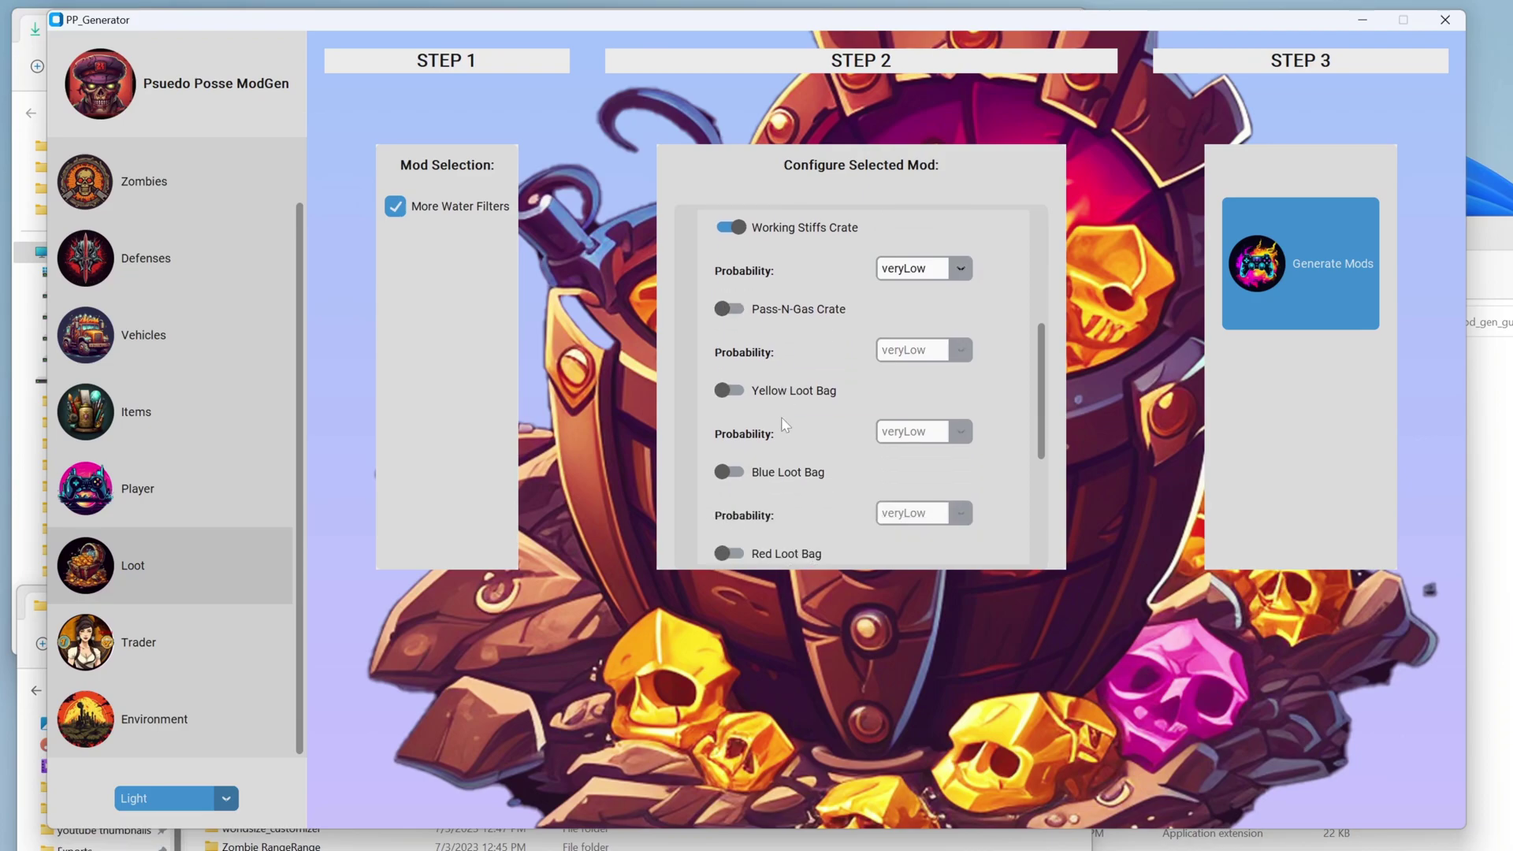
pyautogui.scroll(-1, 782, 418)
pyautogui.scroll(1, 784, 419)
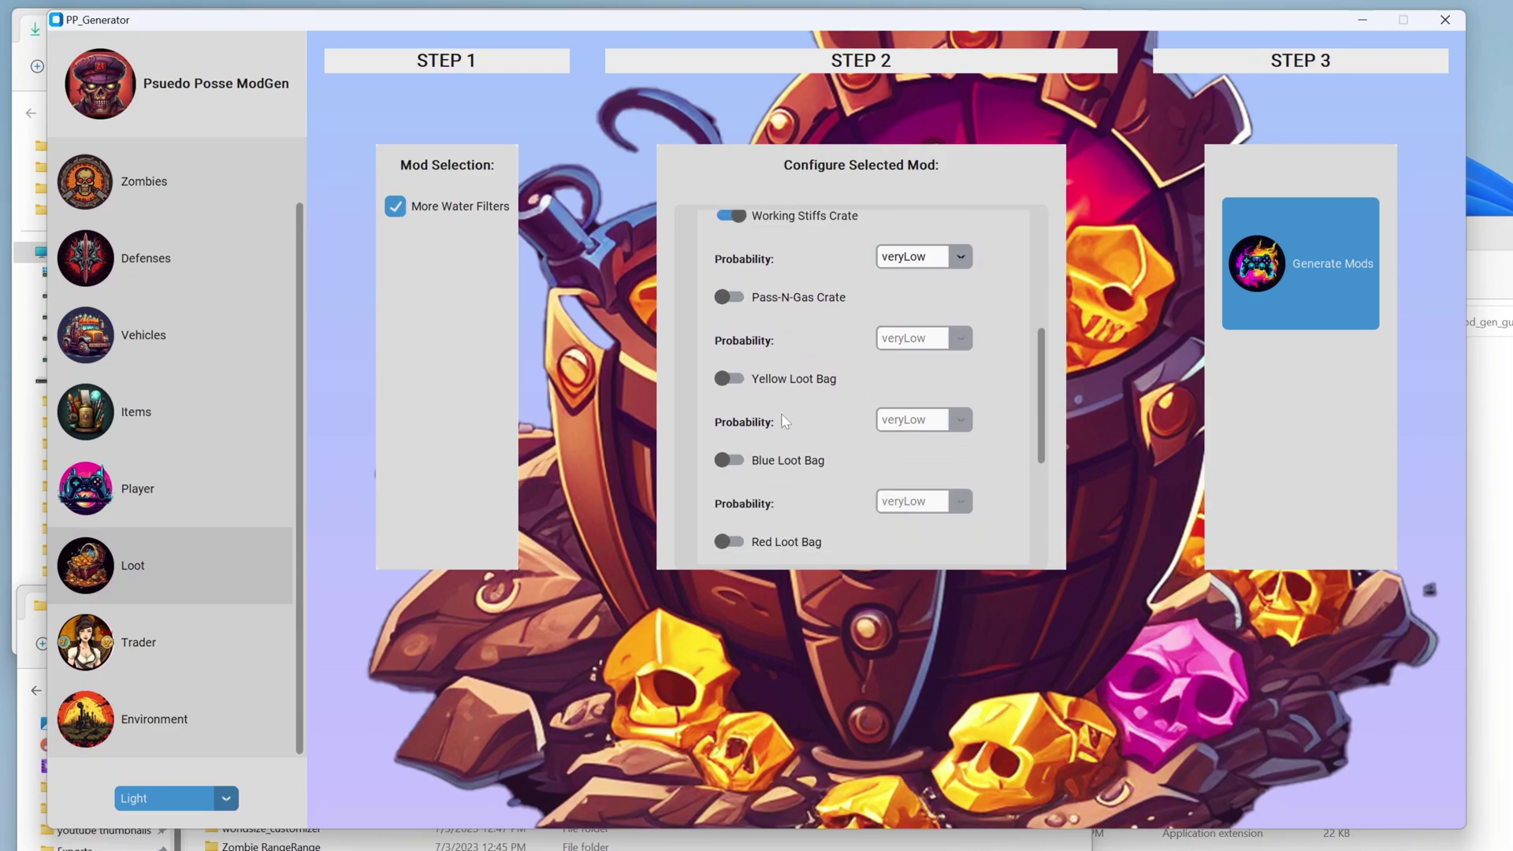
pyautogui.scroll(-1, 784, 421)
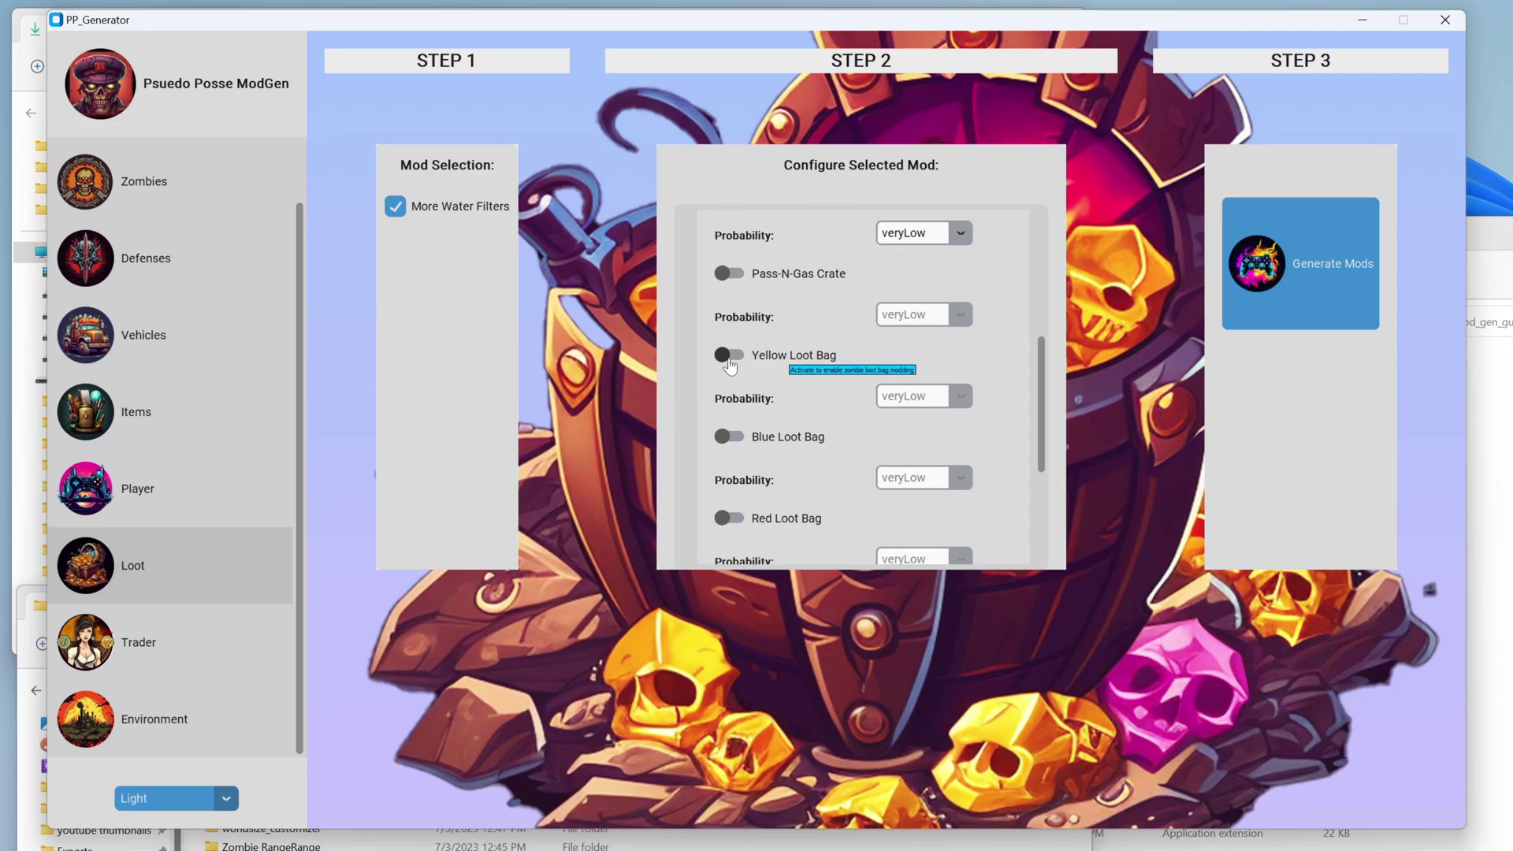
pyautogui.scroll(-5, 756, 369)
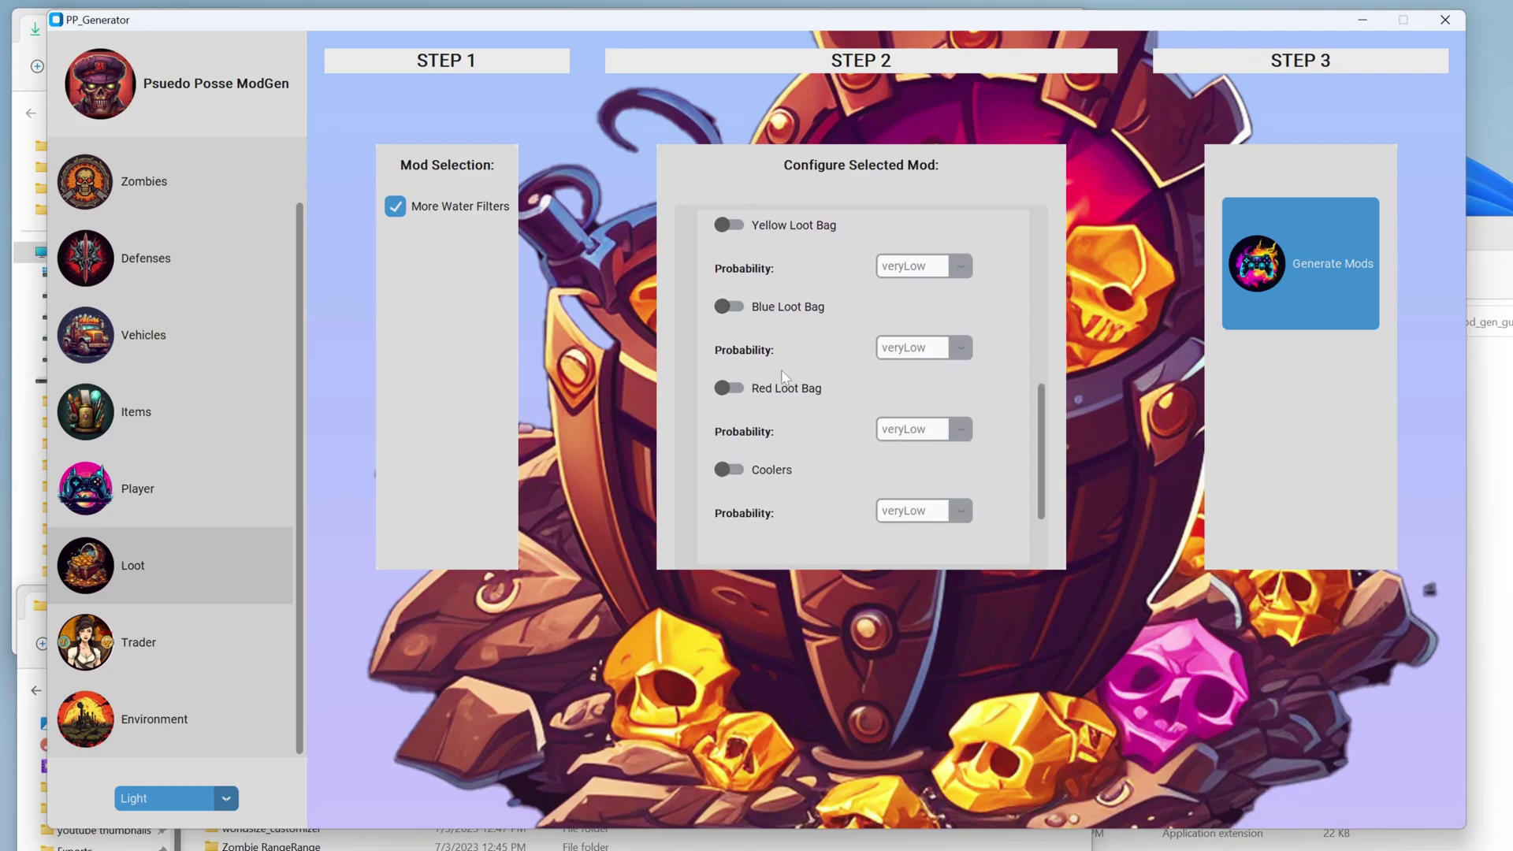
pyautogui.scroll(-1, 782, 370)
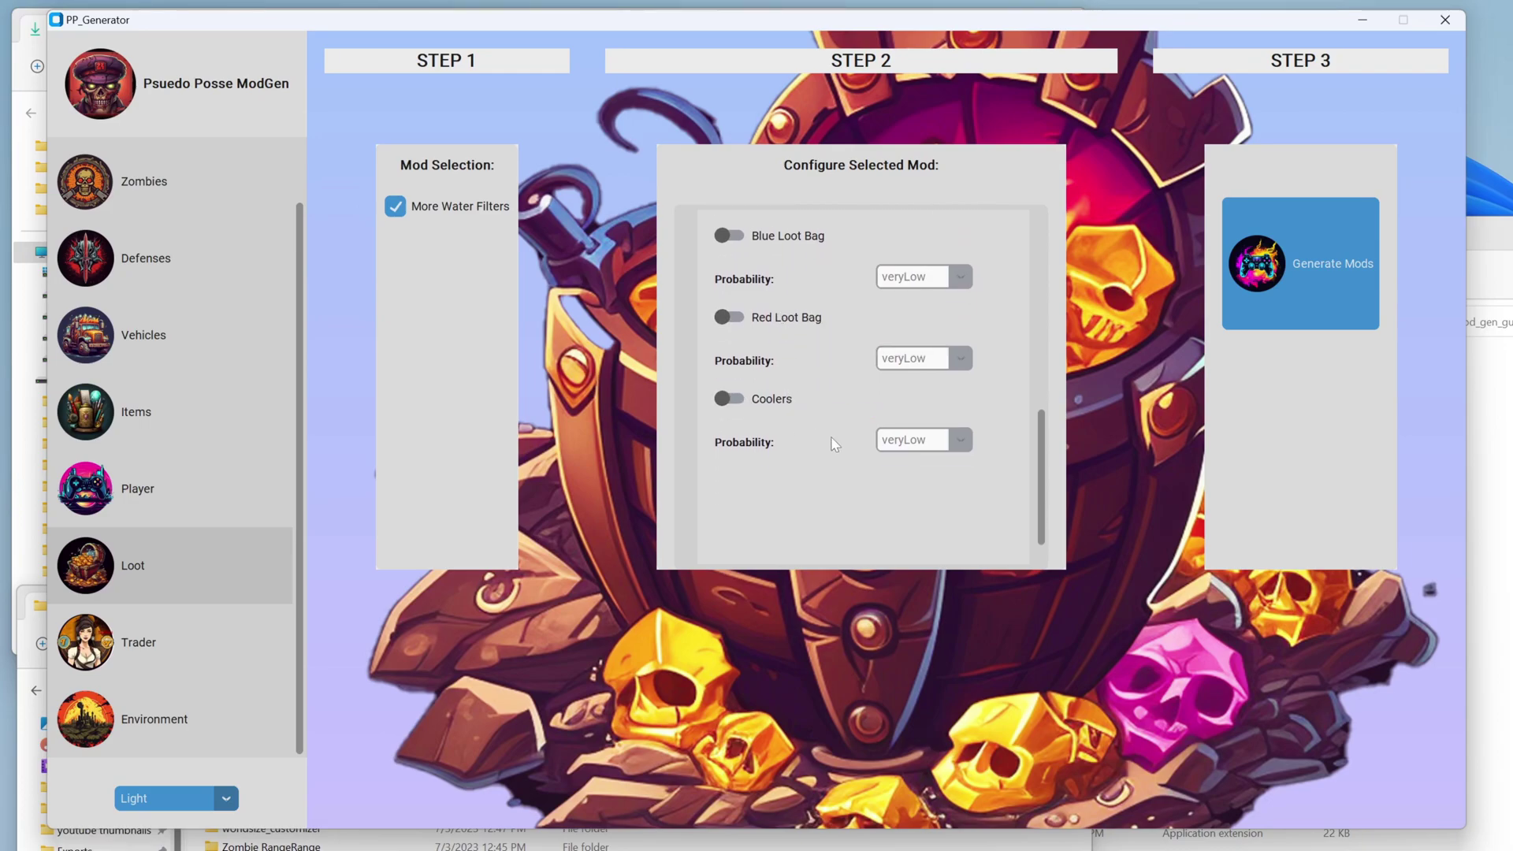
pyautogui.scroll(2, 834, 439)
pyautogui.scroll(10, 834, 441)
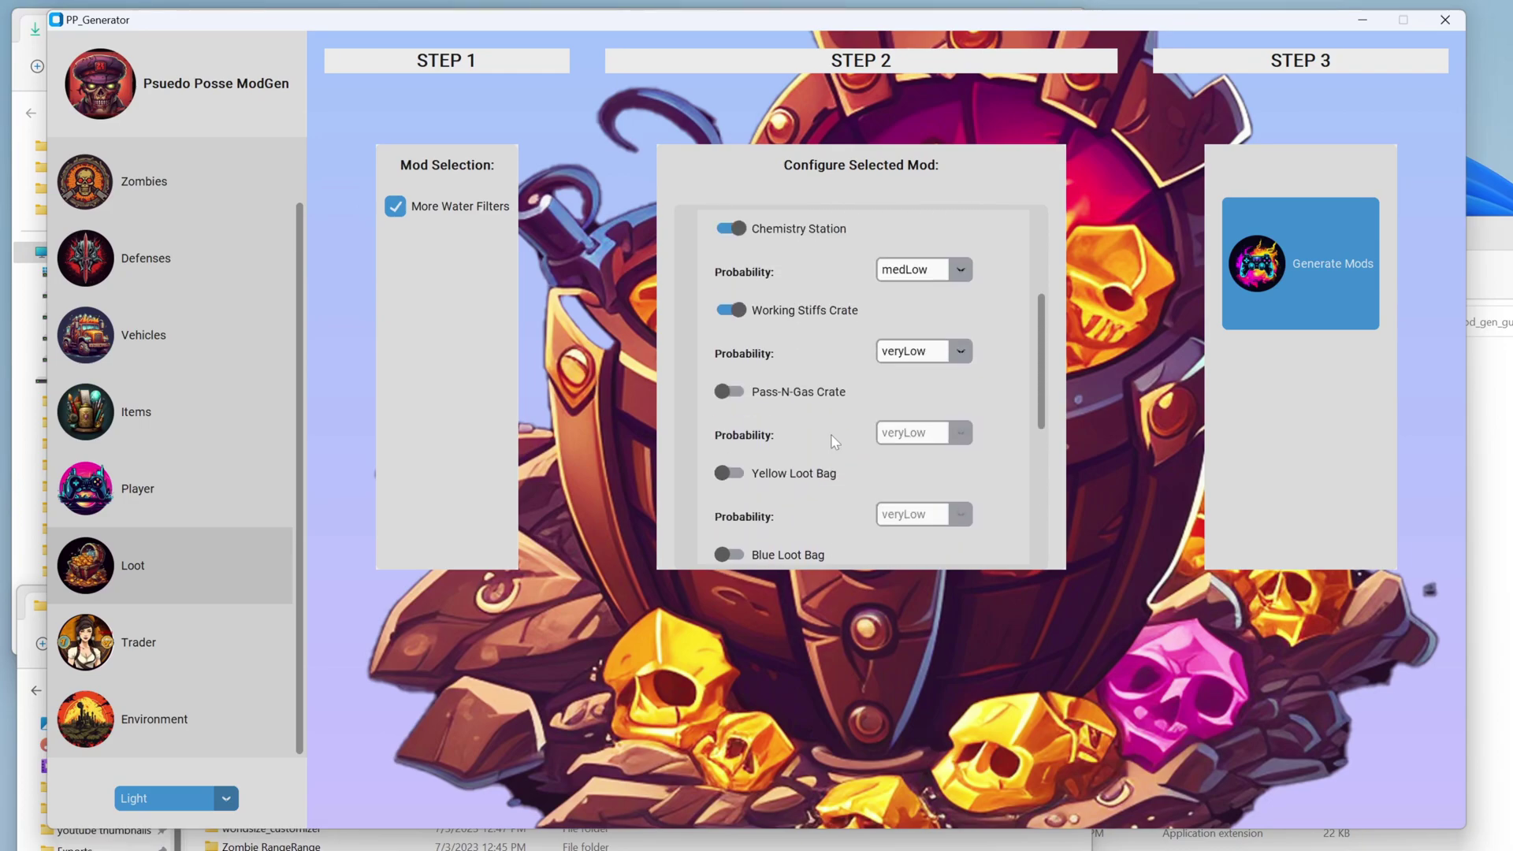
pyautogui.scroll(4, 835, 442)
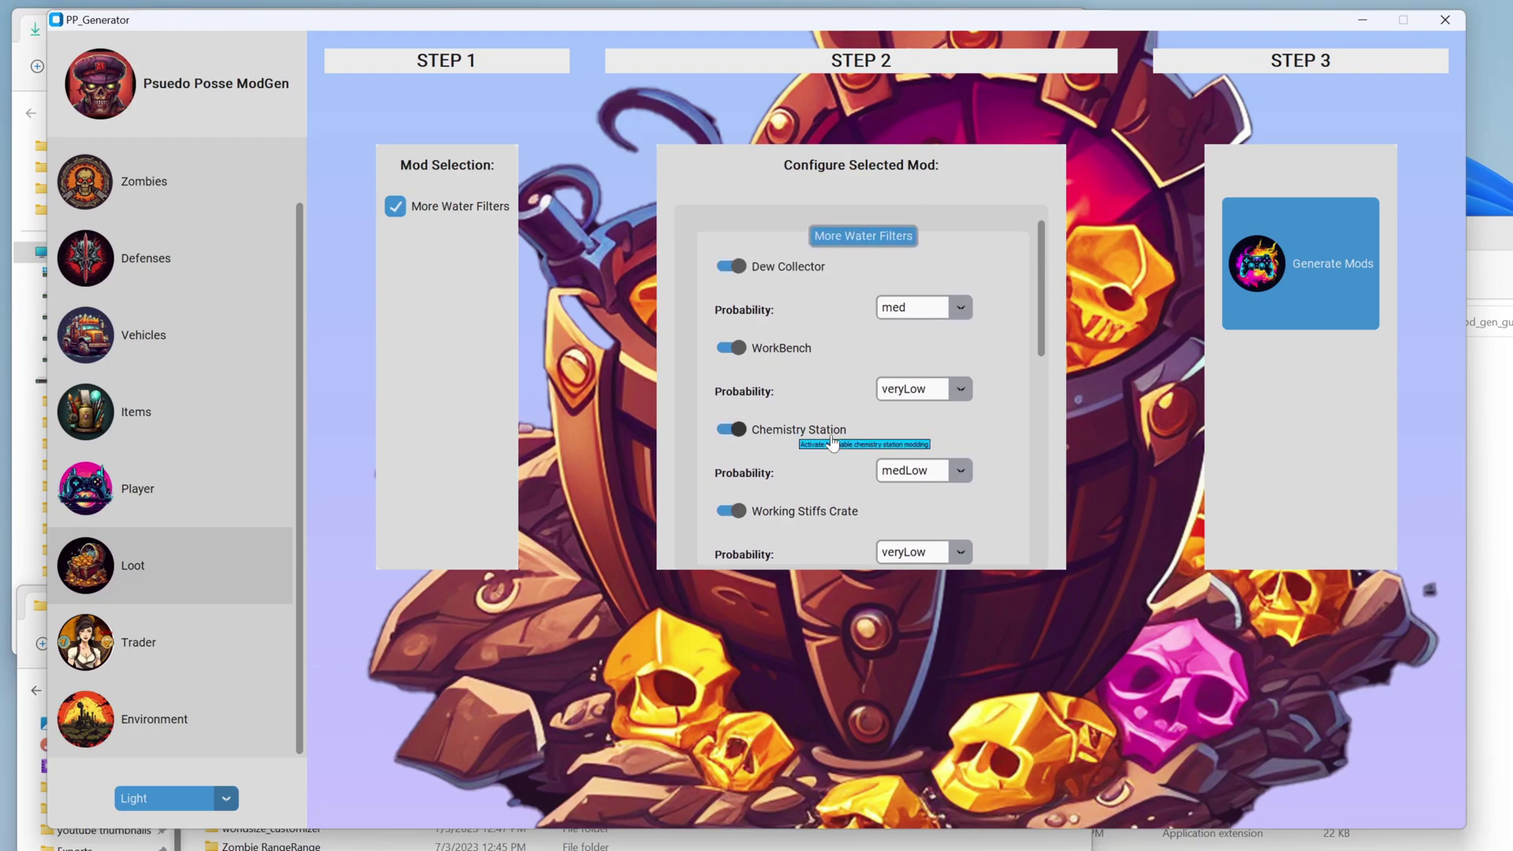
pyautogui.scroll(1, 833, 442)
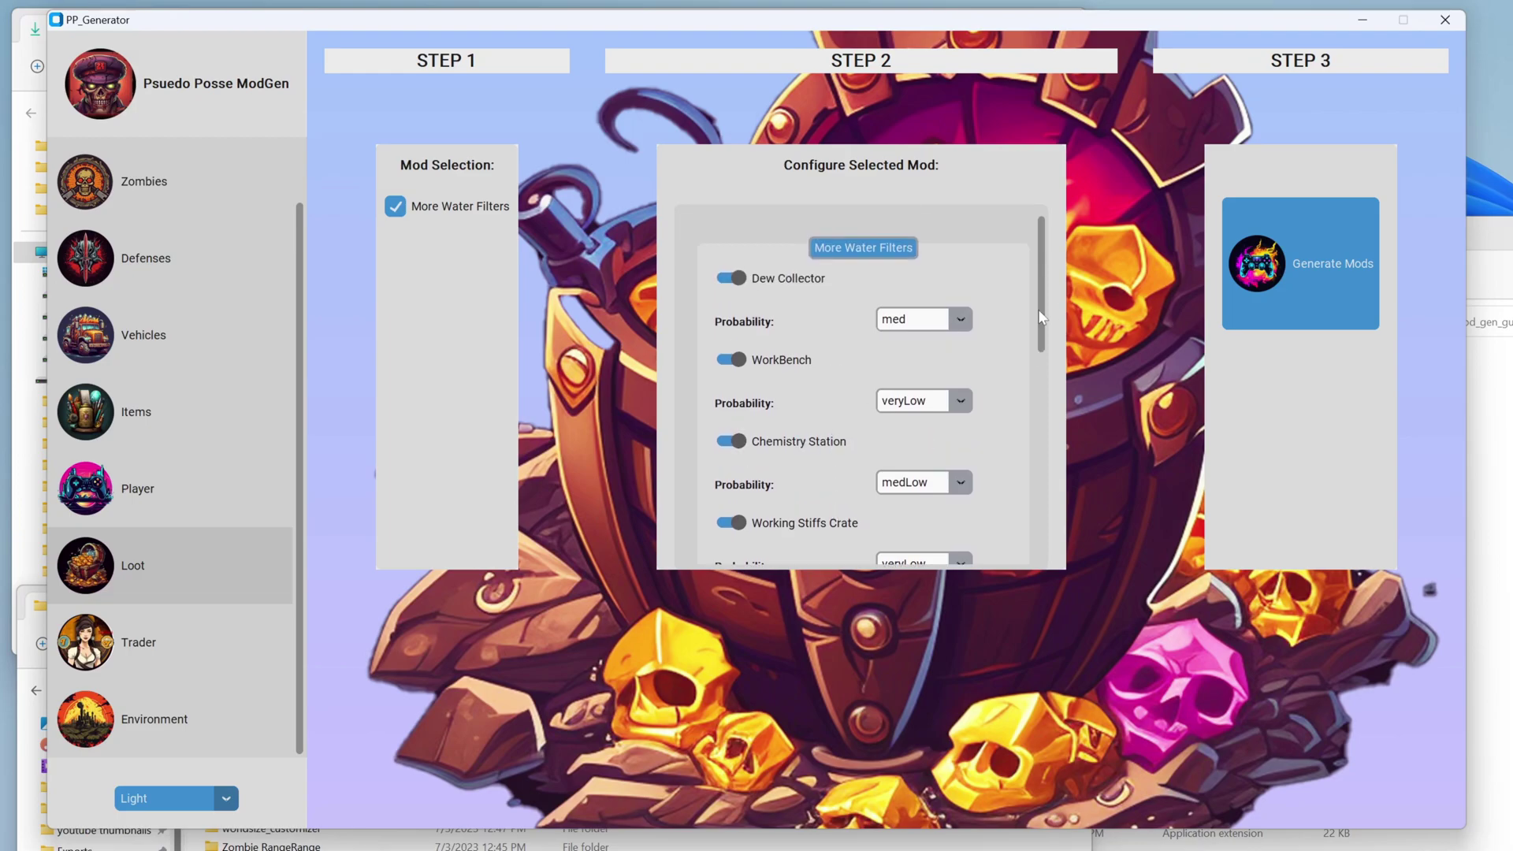
pyautogui.click(1300, 263)
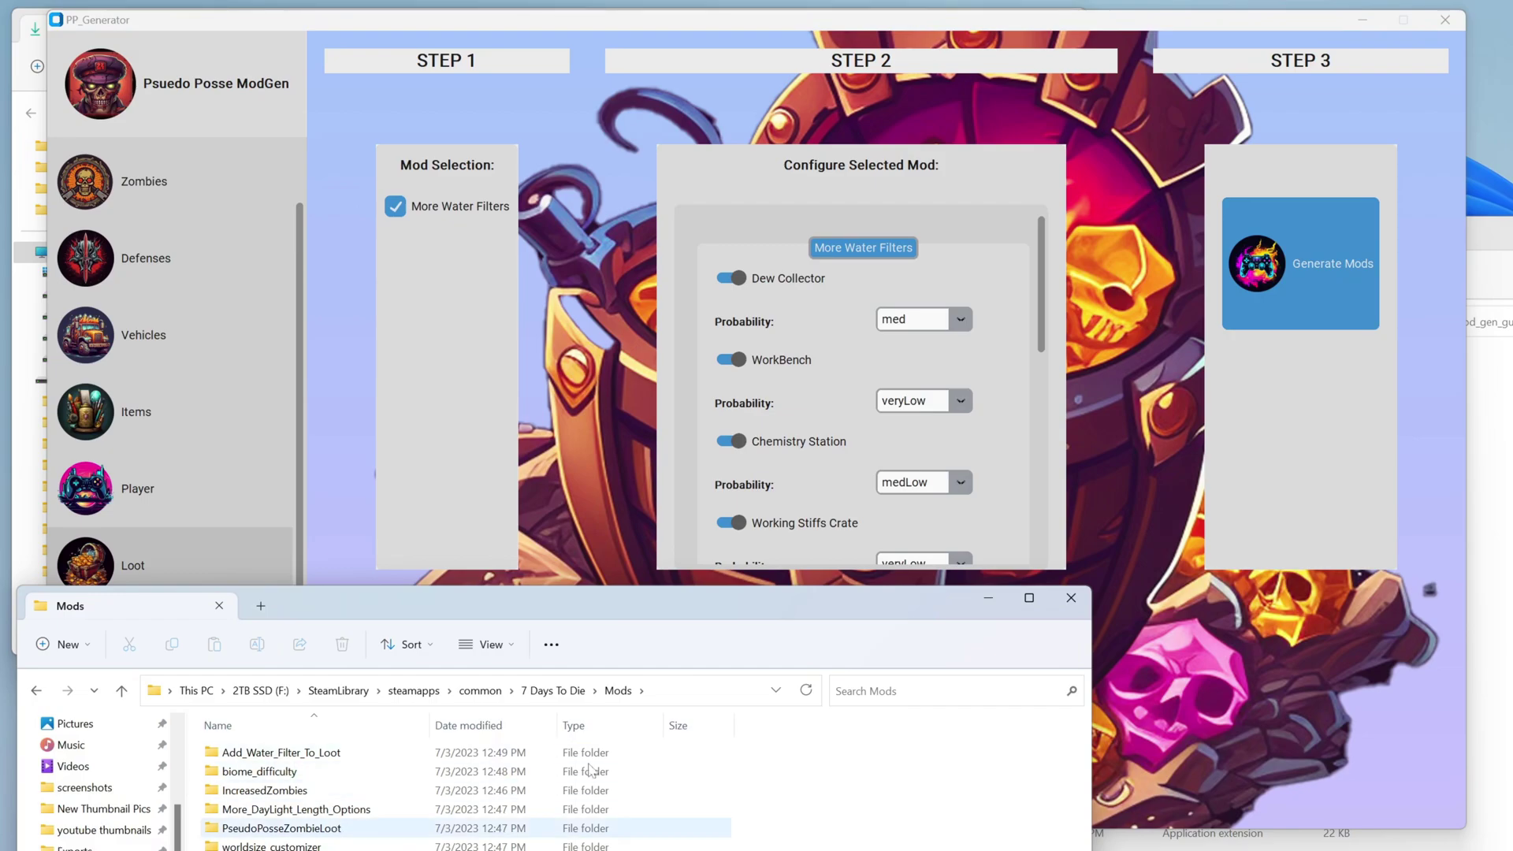
pyautogui.click(614, 417)
# - Generate the Increase Skill Points Per Level mod with 10 skill points per level
pyautogui.click(410, 211)
pyautogui.click(207, 490)
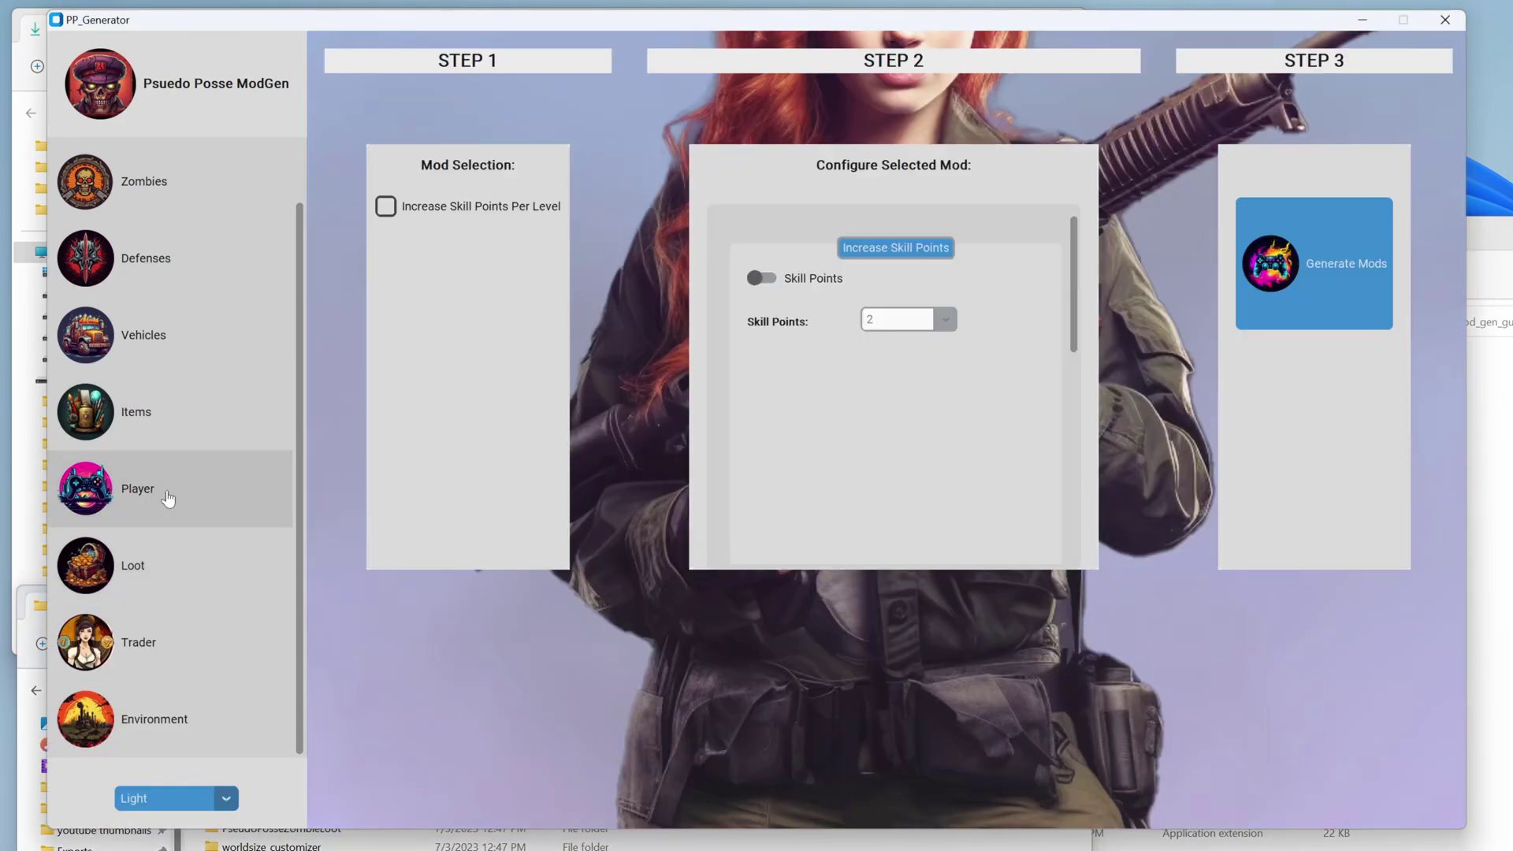
pyautogui.click(386, 207)
pyautogui.click(761, 277)
pyautogui.click(945, 319)
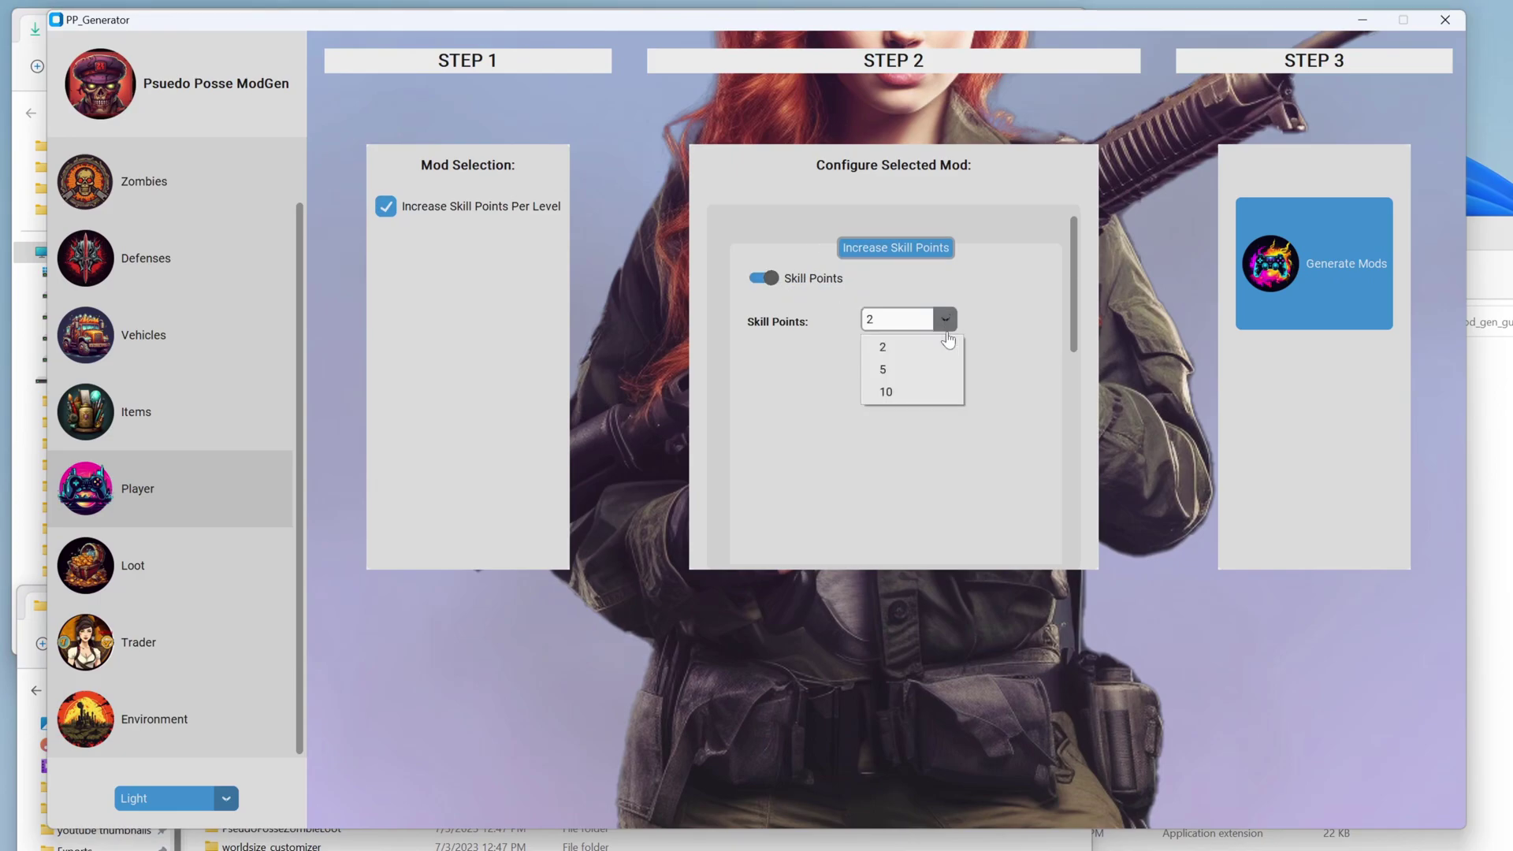
pyautogui.click(876, 391)
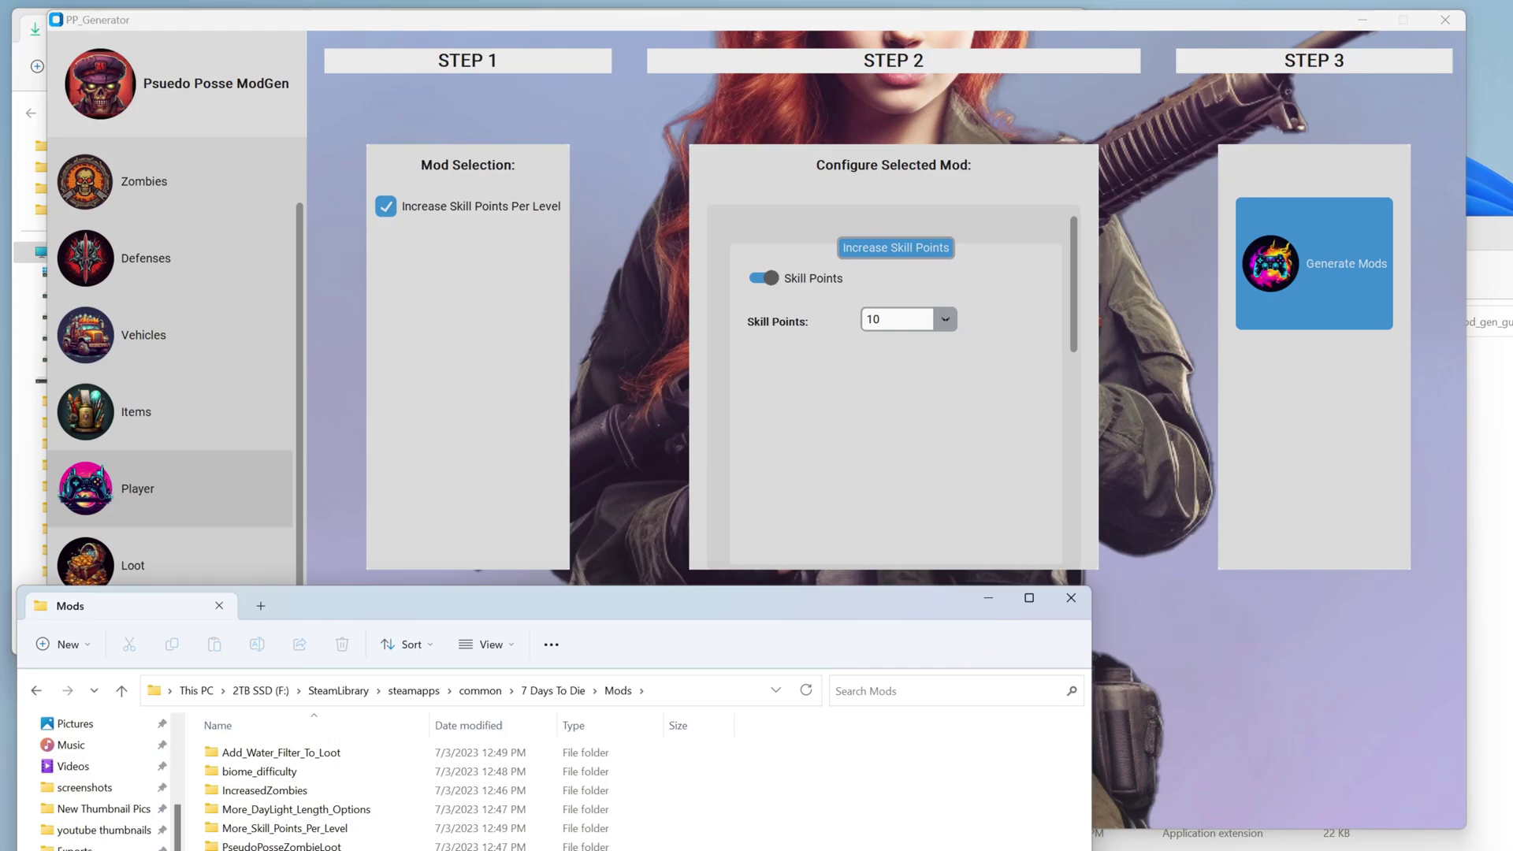
pyautogui.click(449, 521)
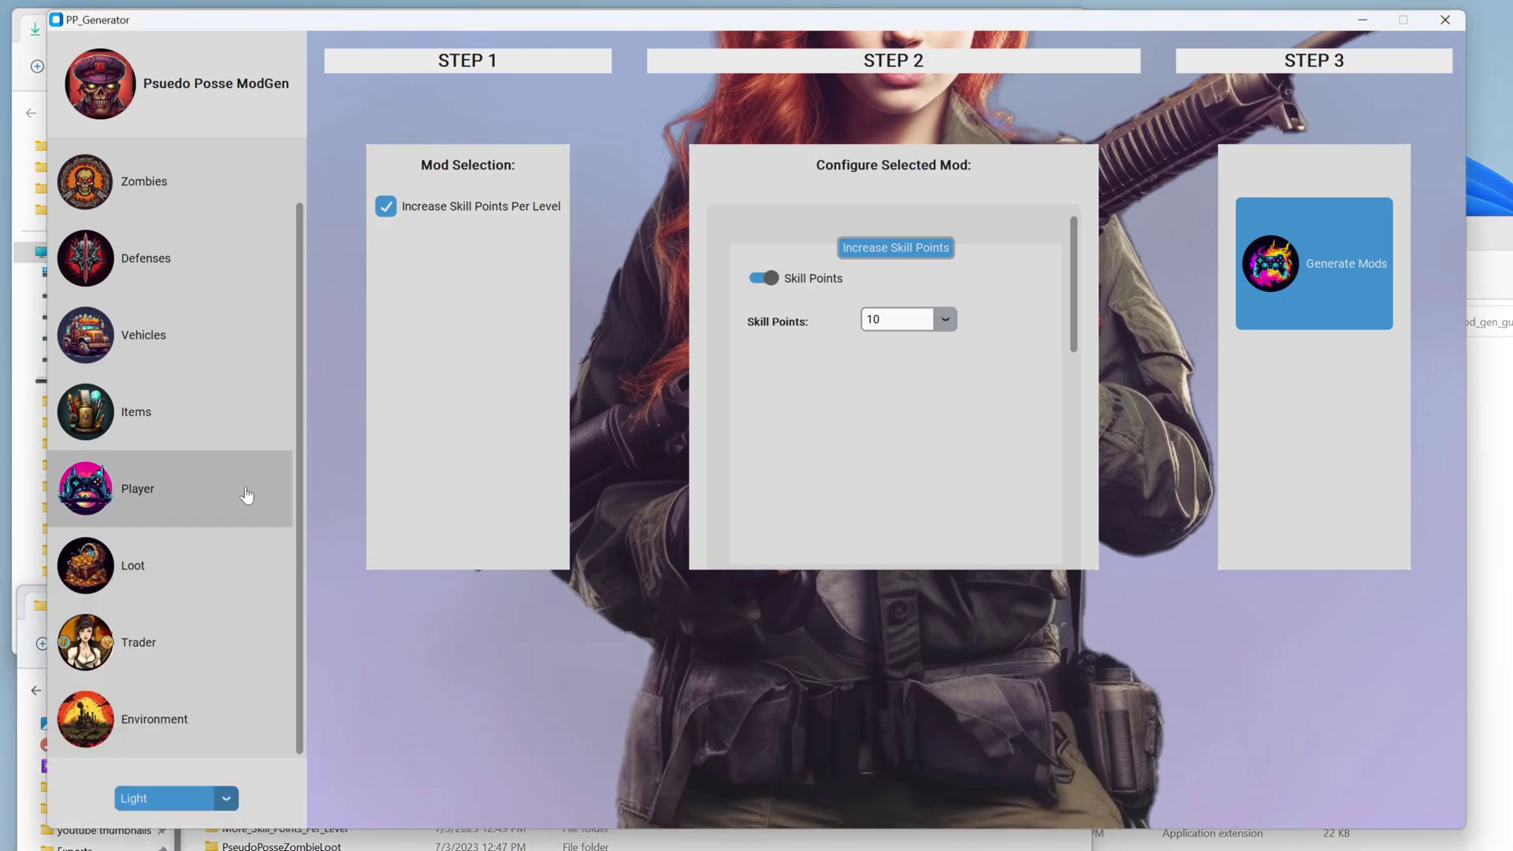
# - Select Inventory Stacking and set the item stack size to 20000 units
pyautogui.click(186, 424)
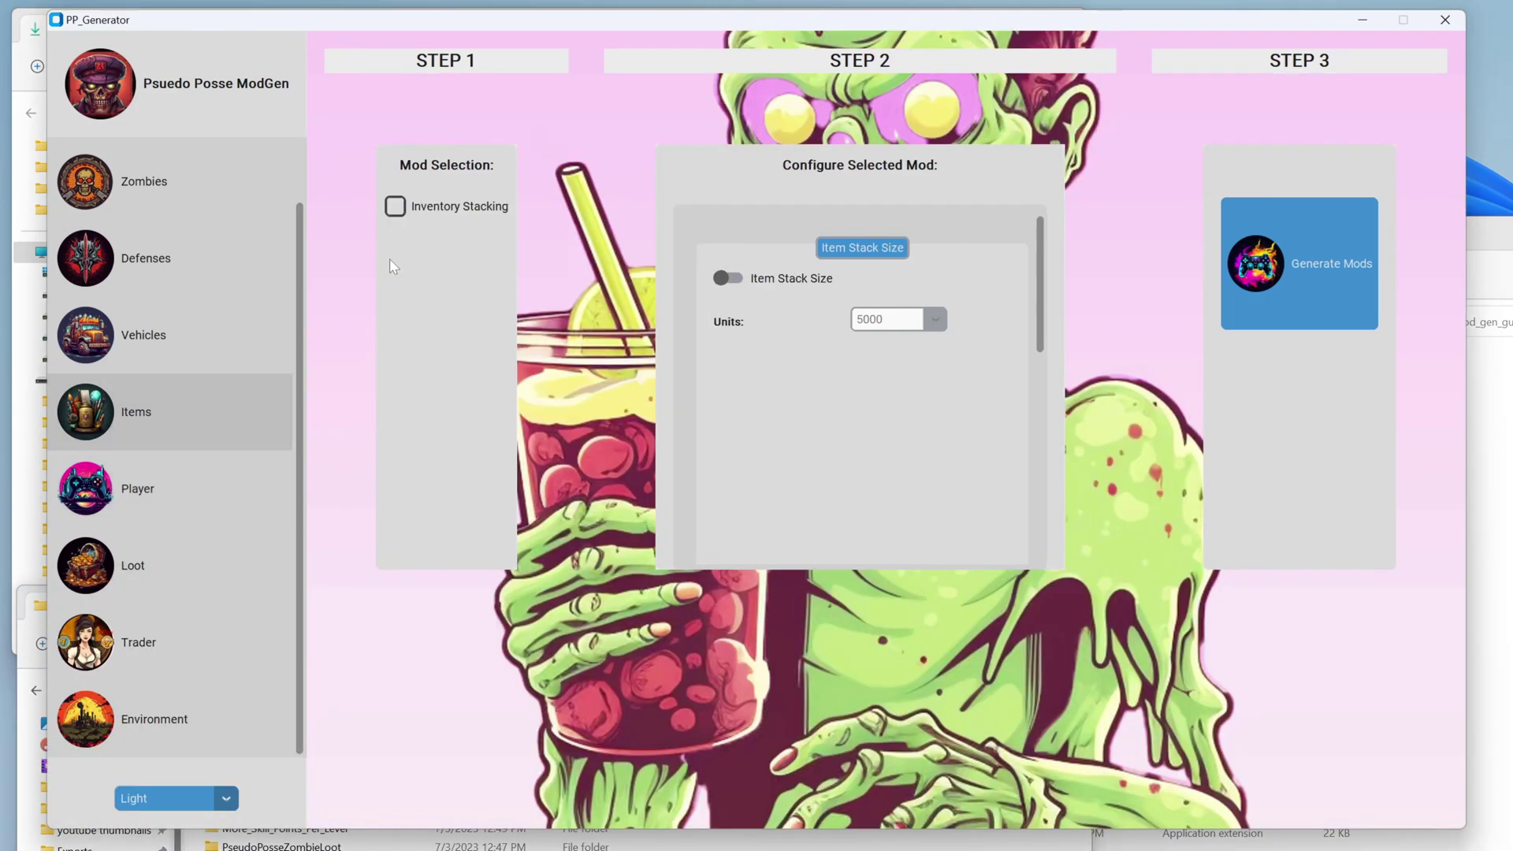
pyautogui.click(396, 207)
pyautogui.click(728, 277)
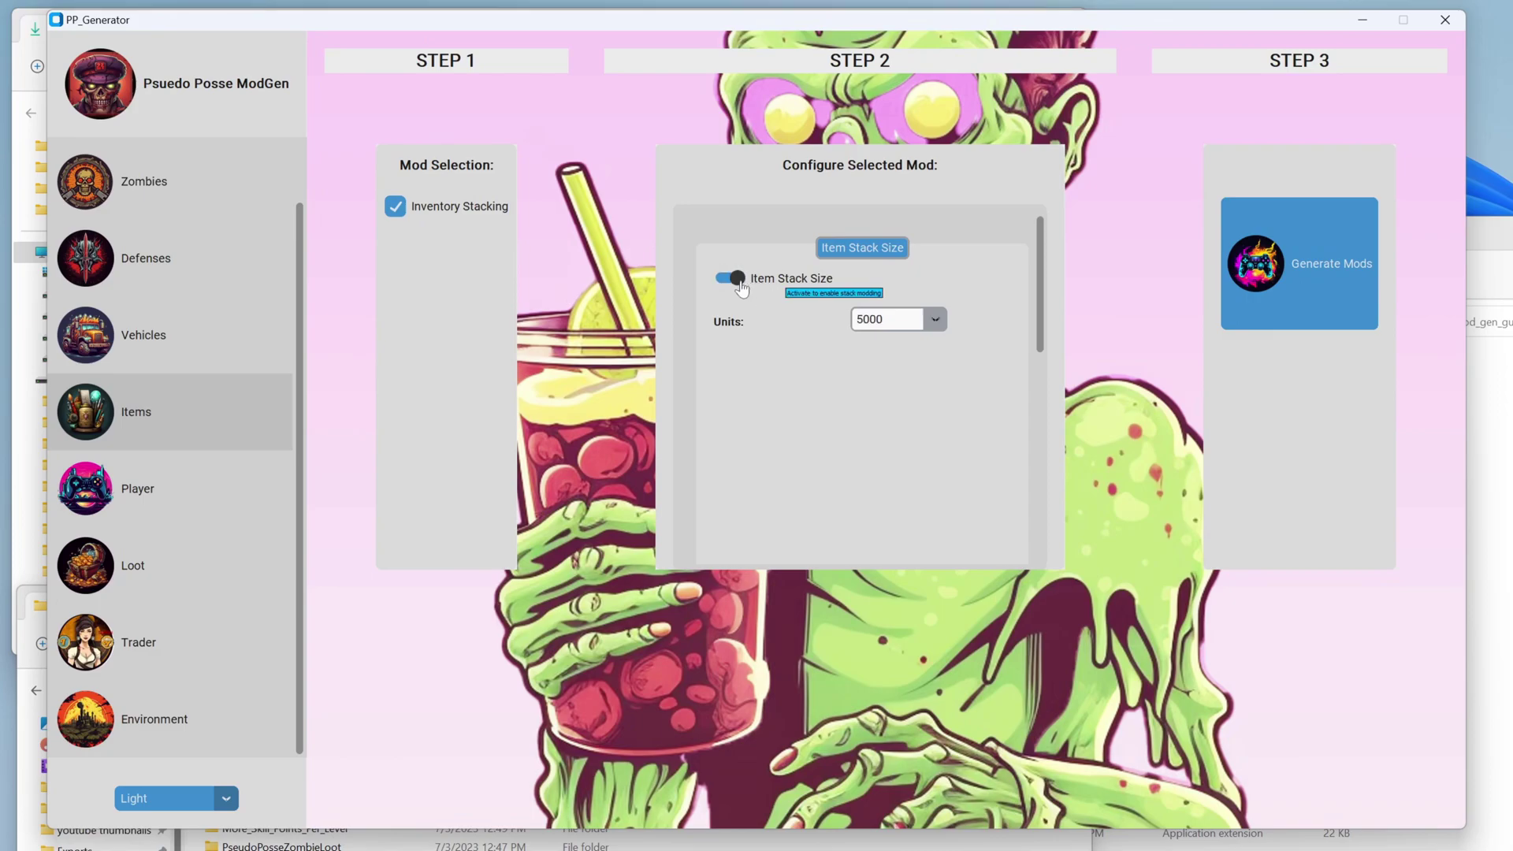
pyautogui.click(934, 319)
pyautogui.click(884, 391)
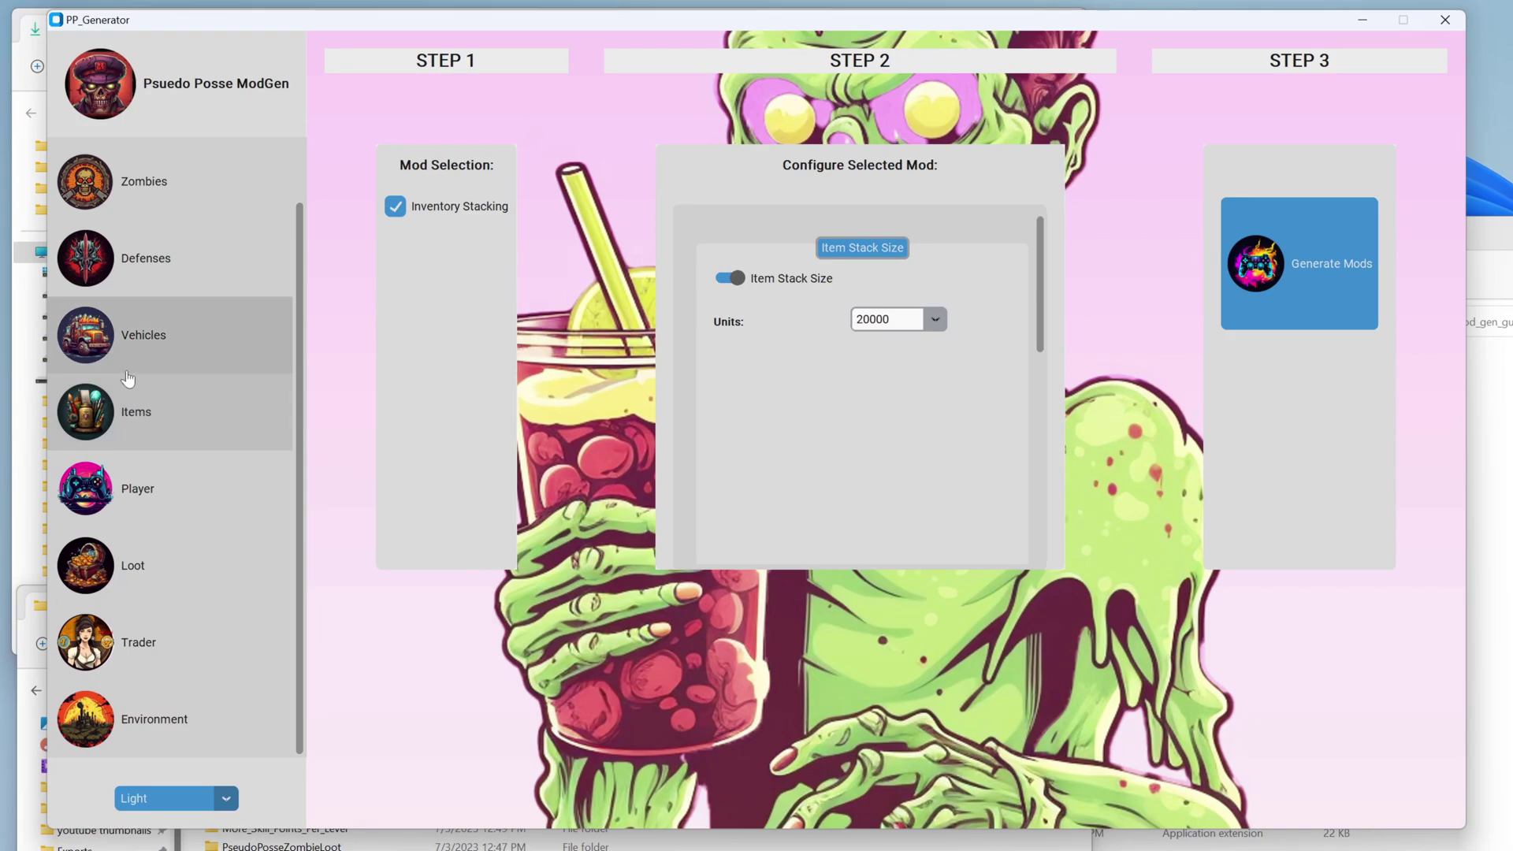
pyautogui.click(150, 335)
# - Set Bicycle velocity 15,10, TorqueMax 1500 and TorqueMin 540, then generate the Vehicle Speed mod
pyautogui.click(421, 217)
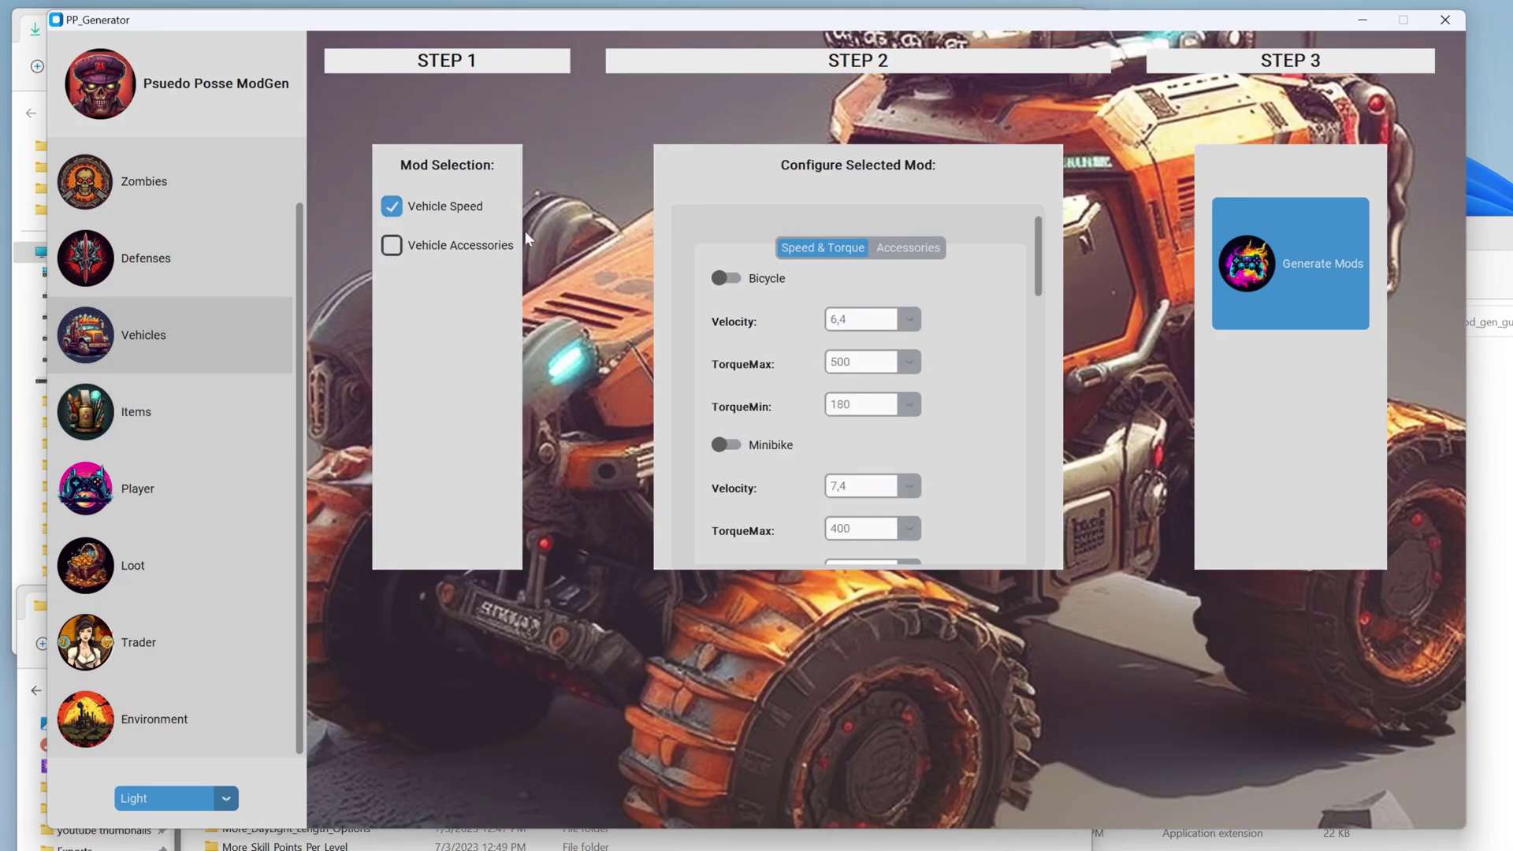
pyautogui.click(798, 280)
pyautogui.click(908, 319)
pyautogui.click(887, 386)
pyautogui.click(906, 364)
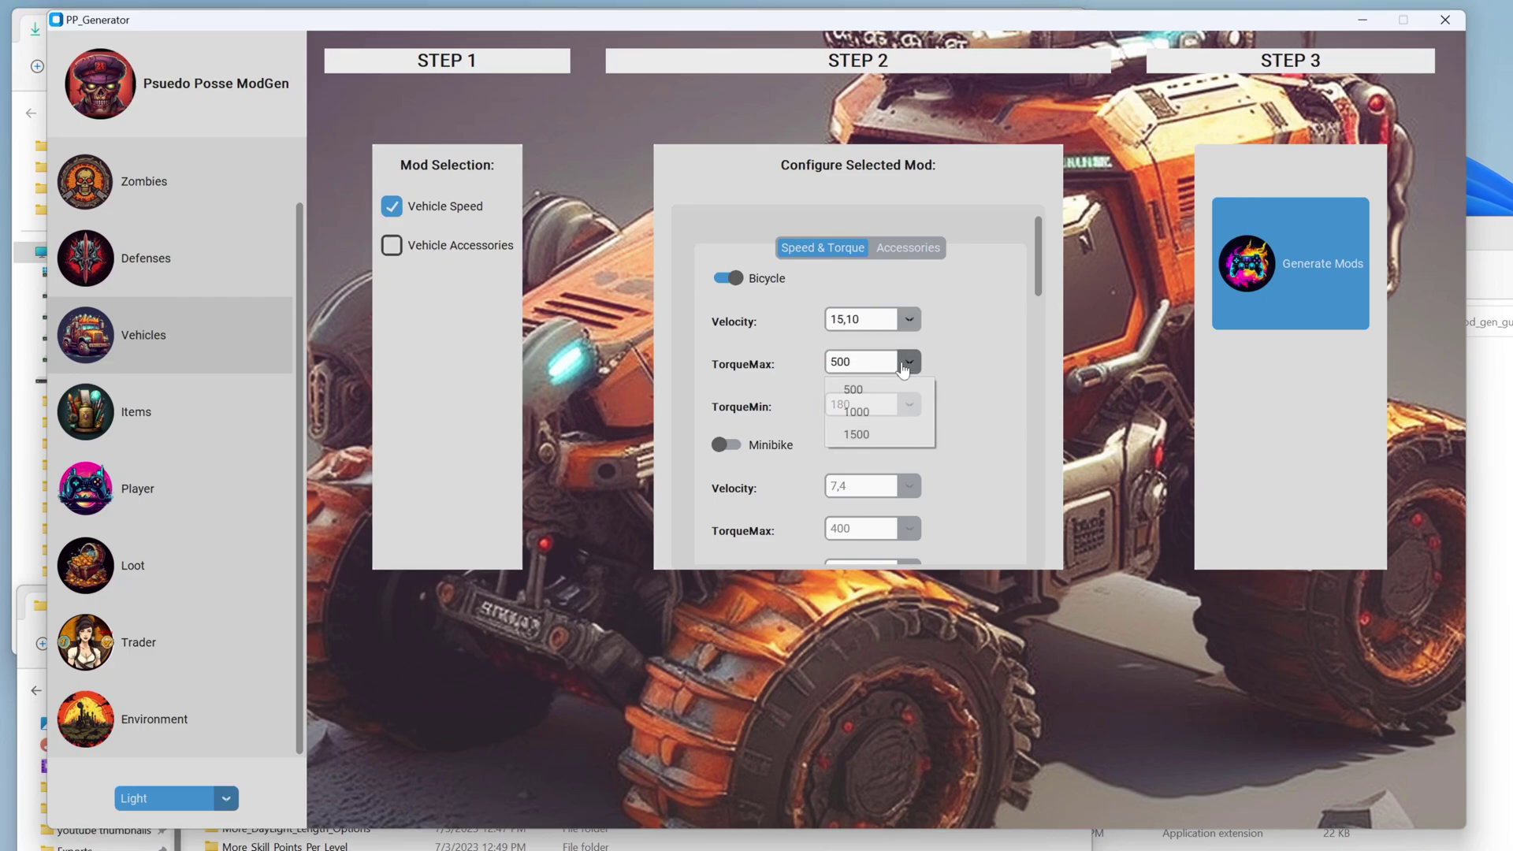
pyautogui.click(857, 434)
pyautogui.click(908, 405)
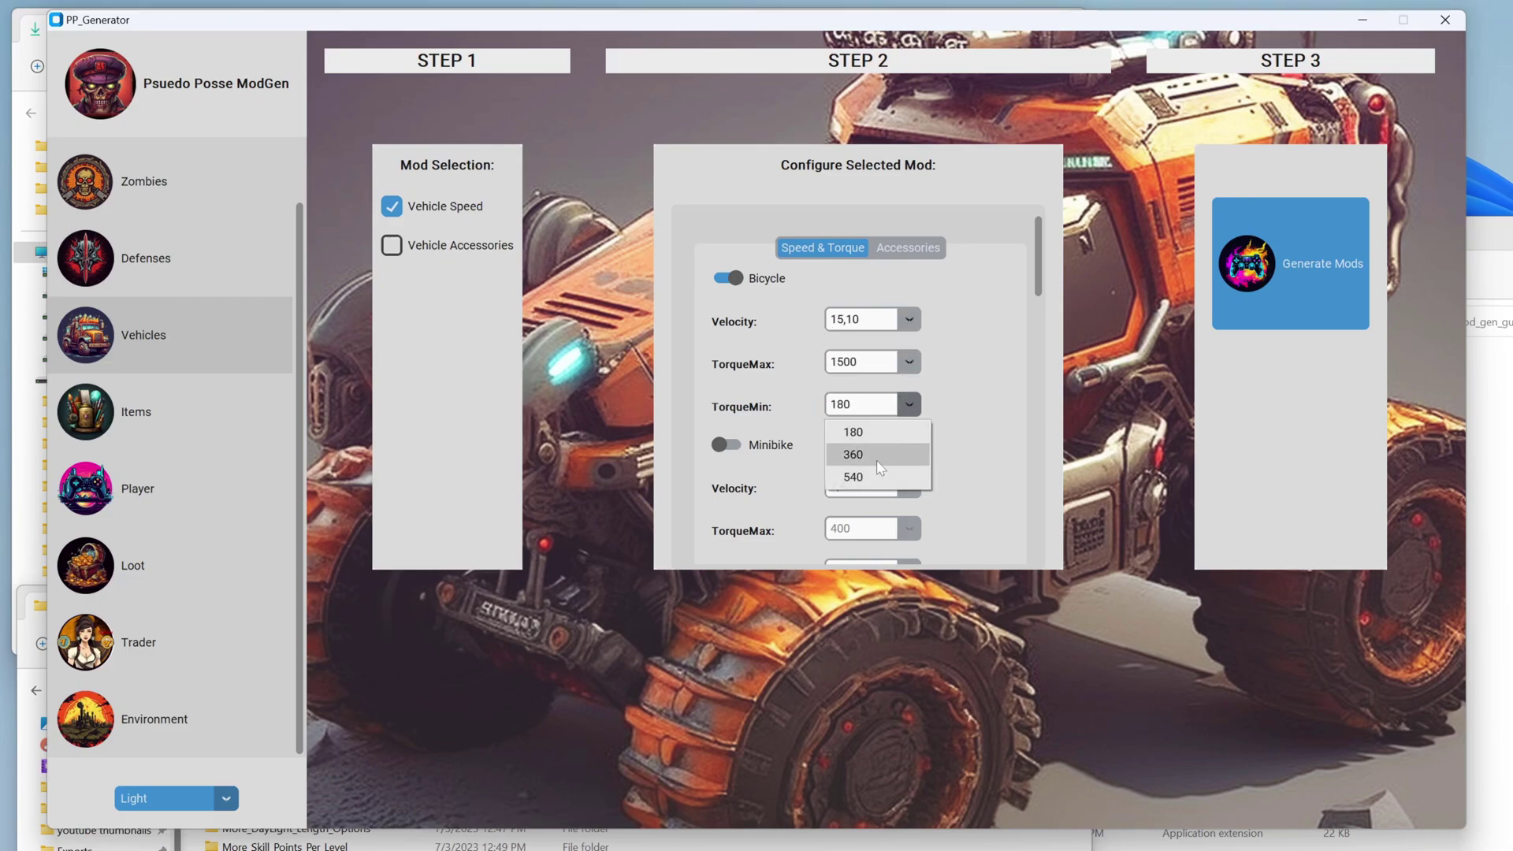
pyautogui.click(873, 475)
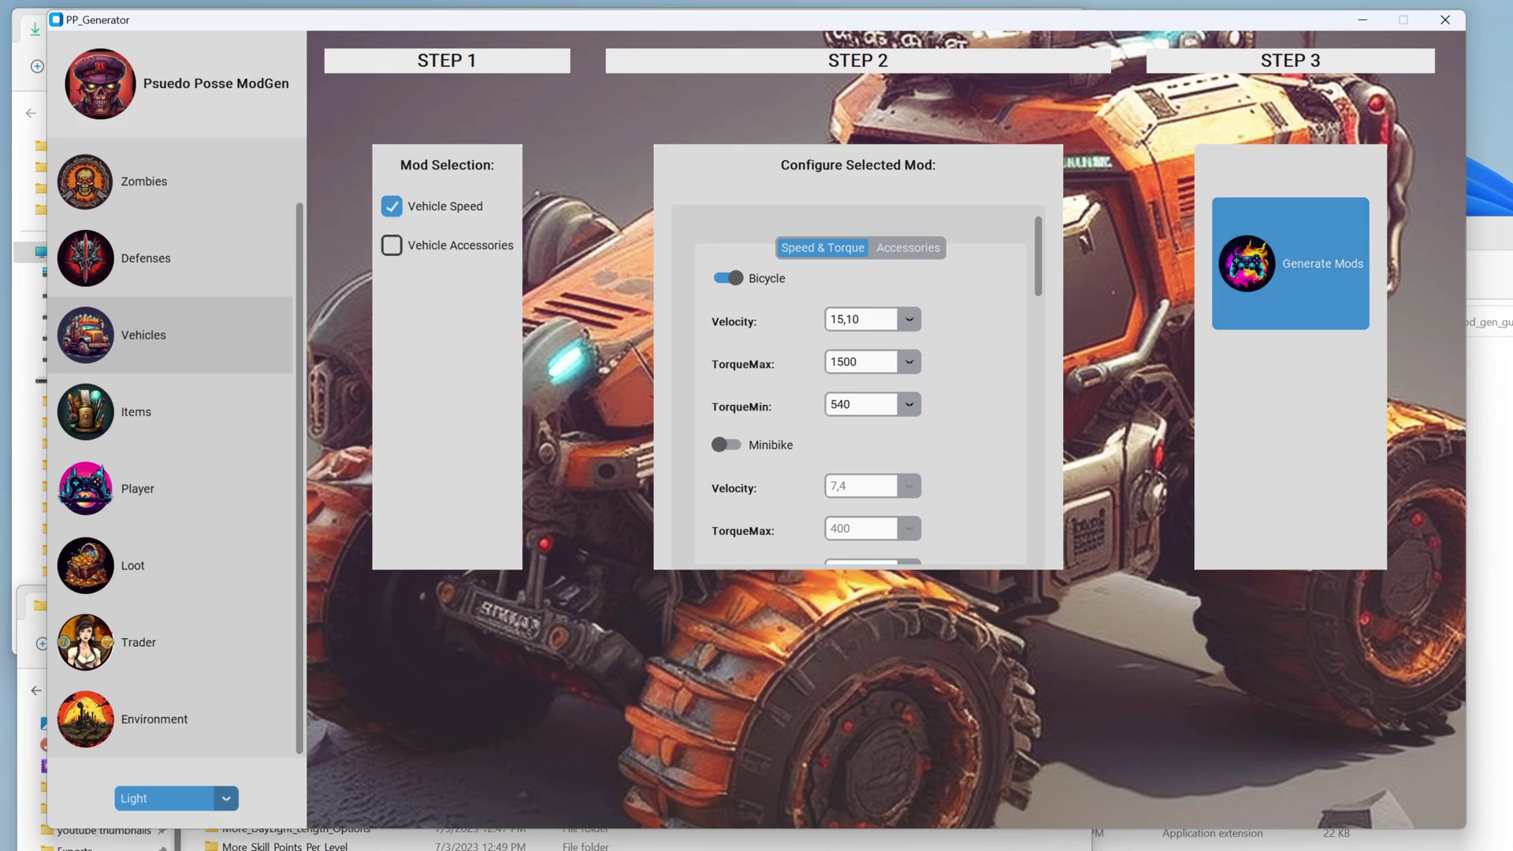
pyautogui.click(1038, 403)
# - Enable the 4x4 Truck speed settings, showing velocity 9.33,9, TorqueMax 1800 and TorqueMin 900
pyautogui.scroll(-5, 912, 371)
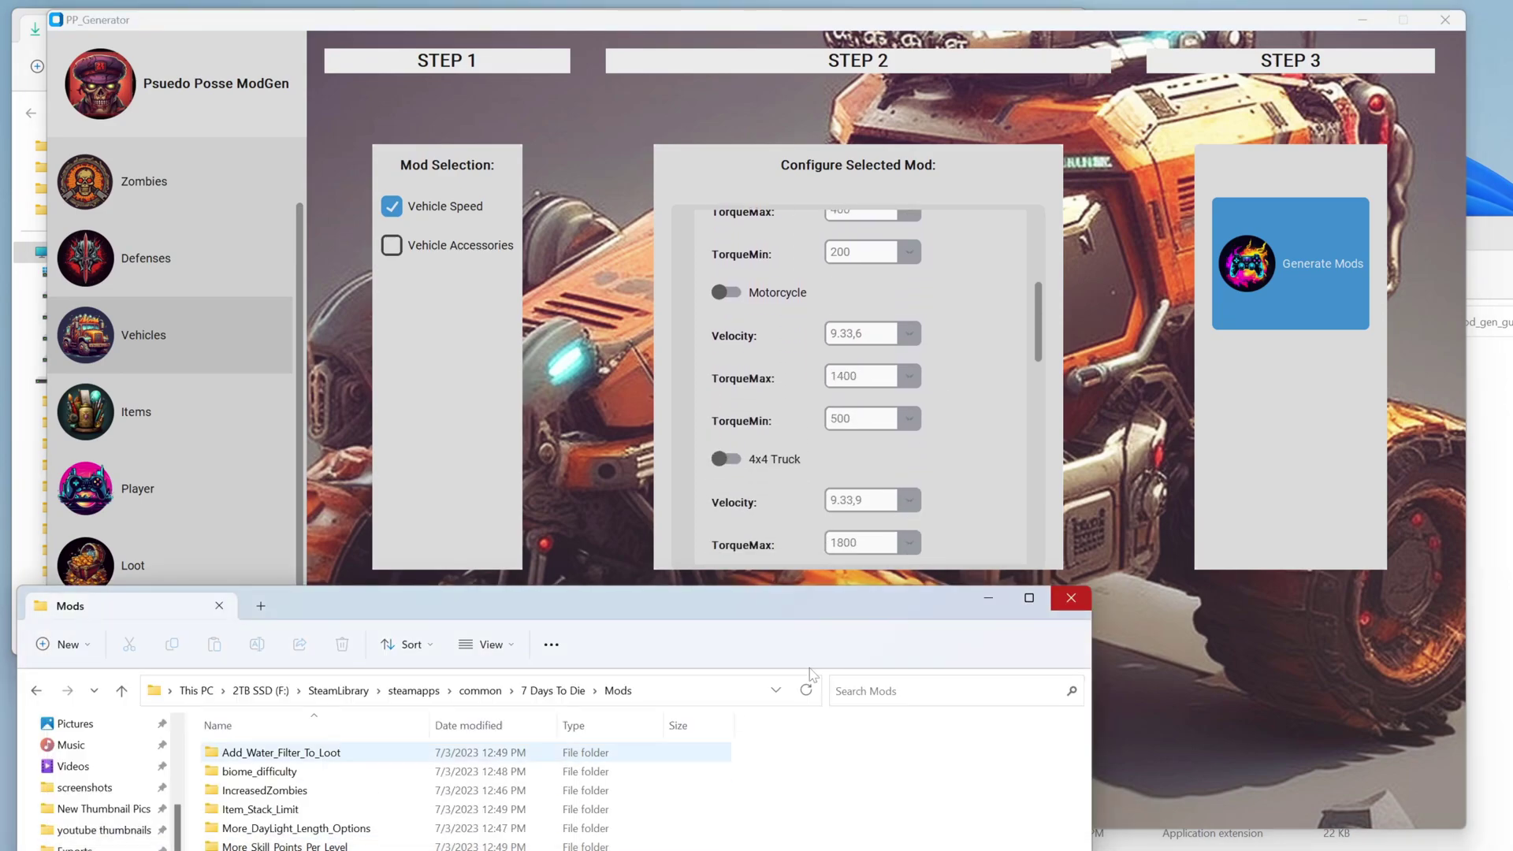
pyautogui.click(642, 428)
pyautogui.scroll(-1, 725, 393)
pyautogui.click(725, 412)
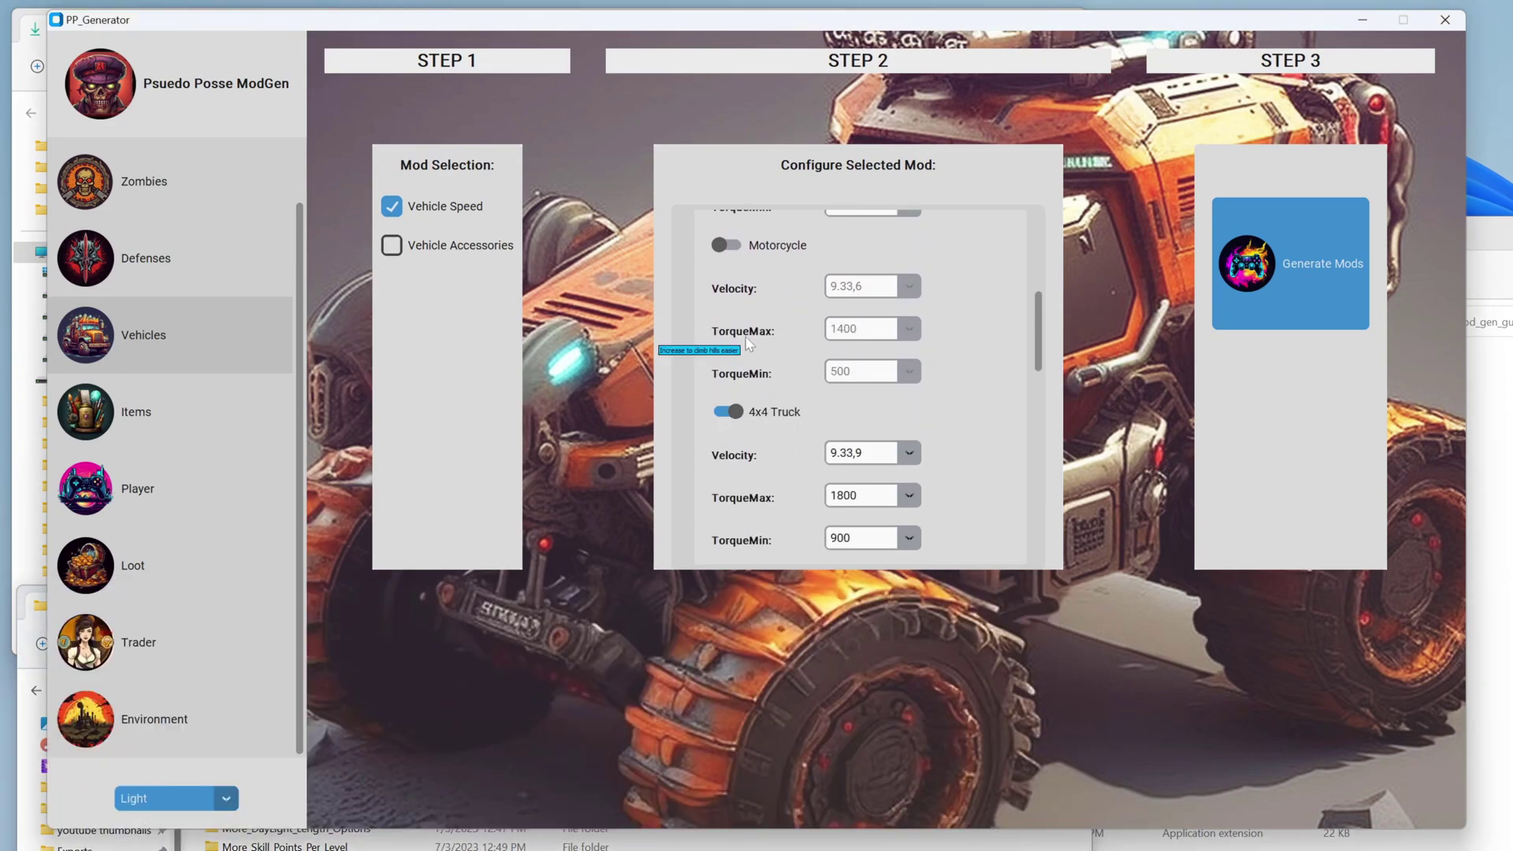
pyautogui.scroll(-2, 776, 430)
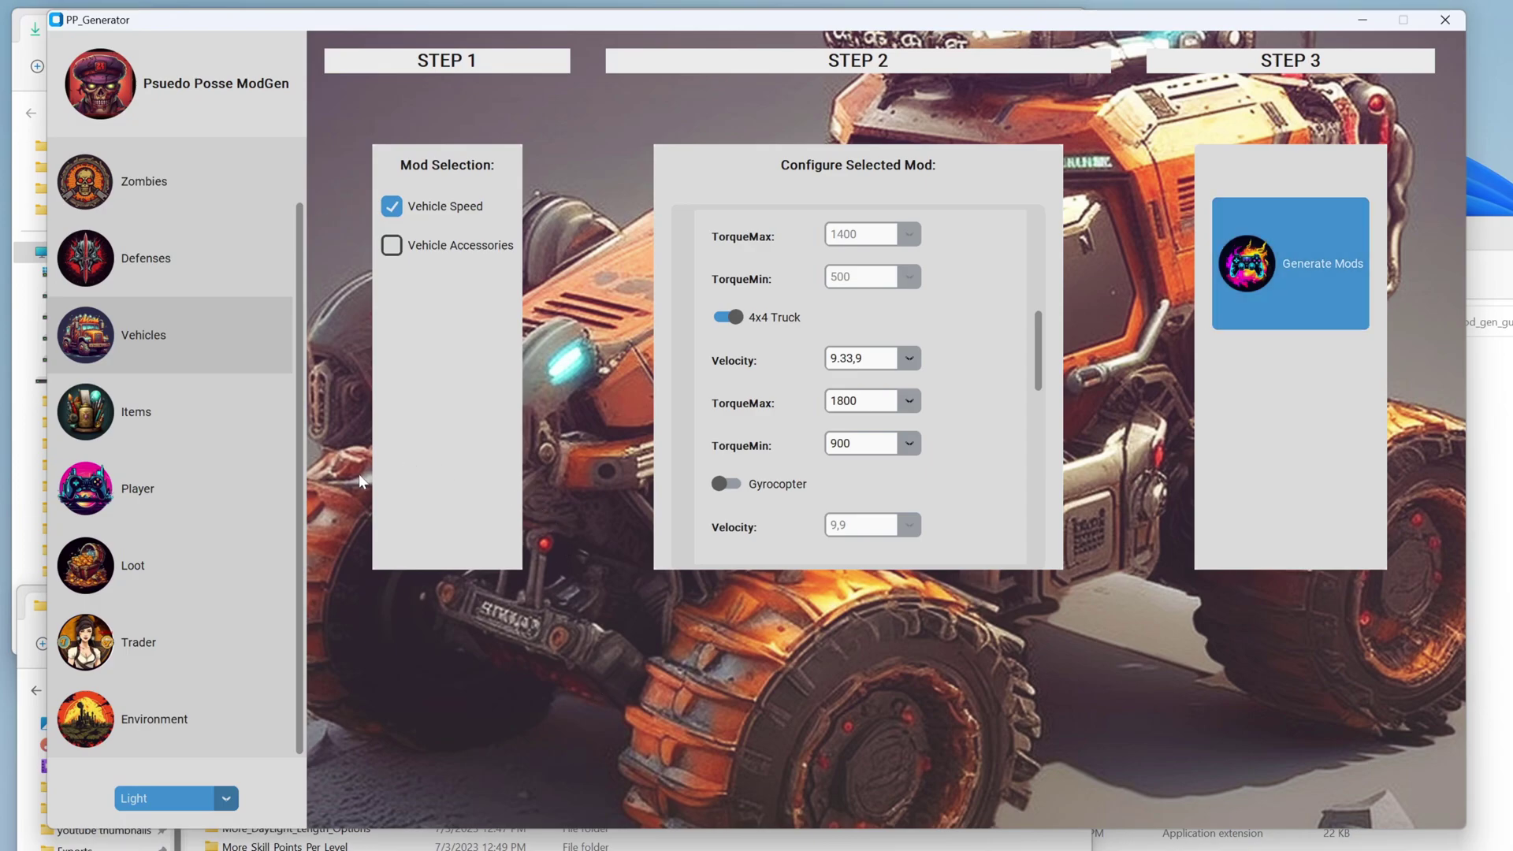
pyautogui.scroll(1, 186, 412)
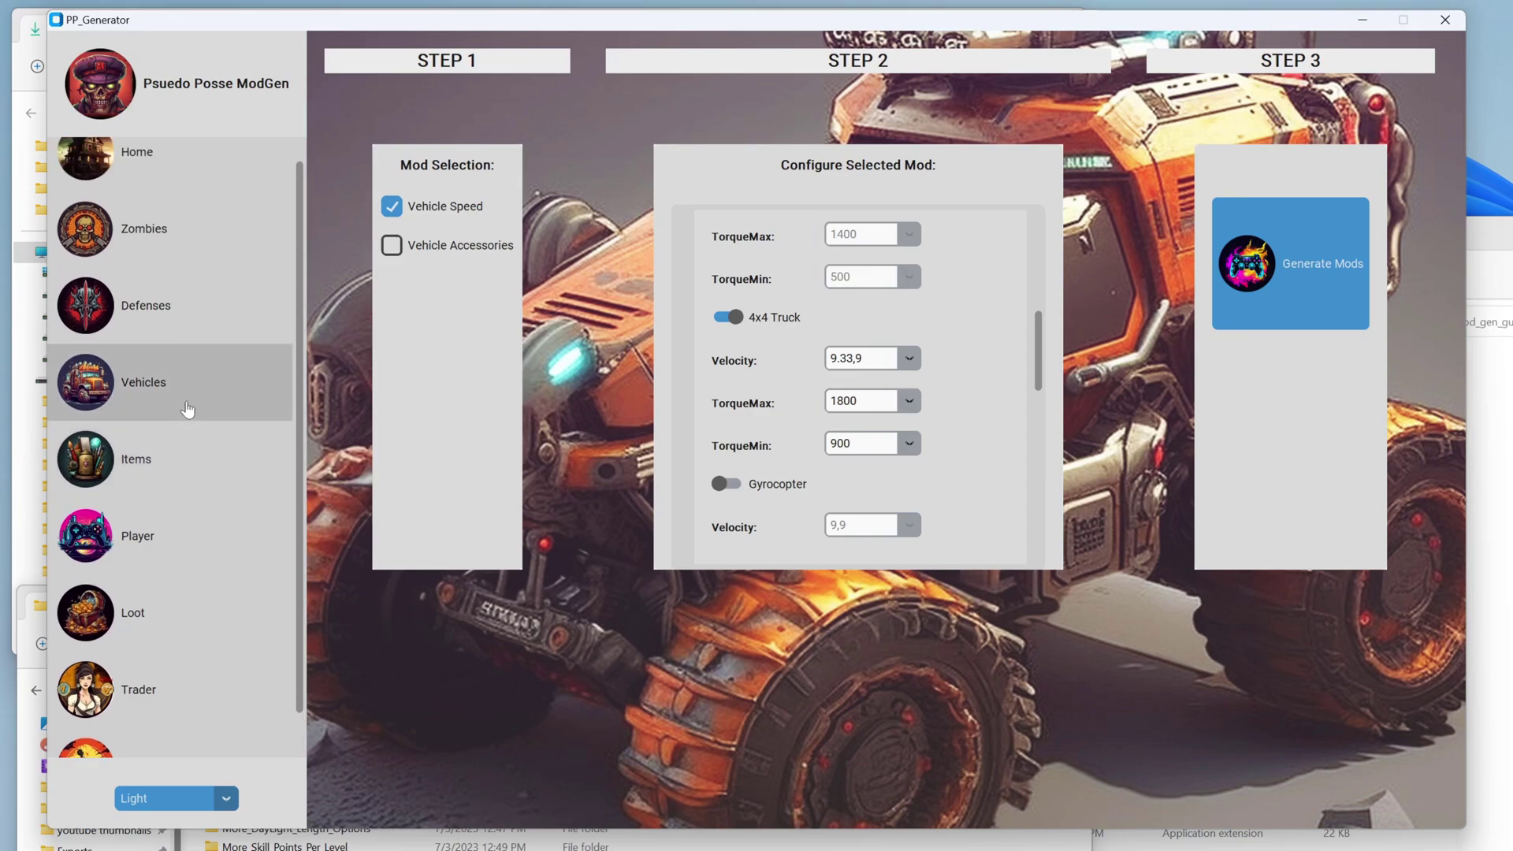